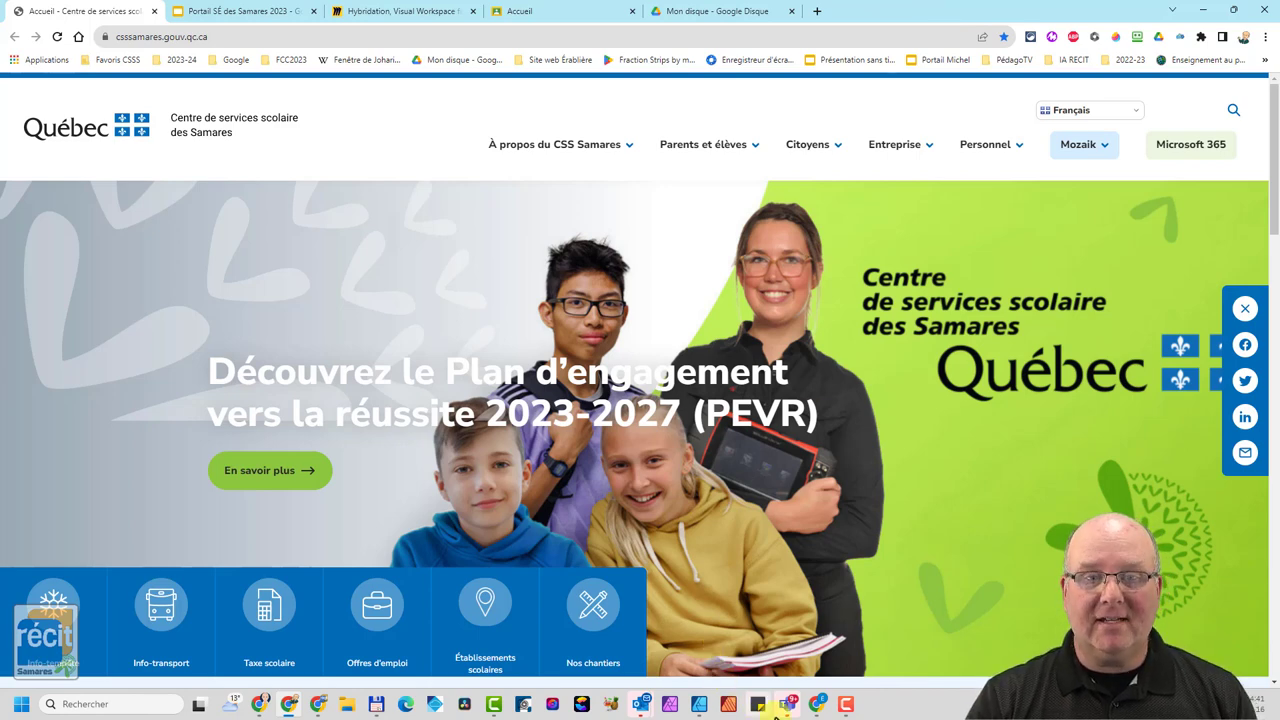
Open Google Drive from the student portal and show the Nouveau > Plus apps list.
{"action": "mouse_move", "coordinate": [817, 704]}
{"action": "left_click", "coordinate": [805, 580]}
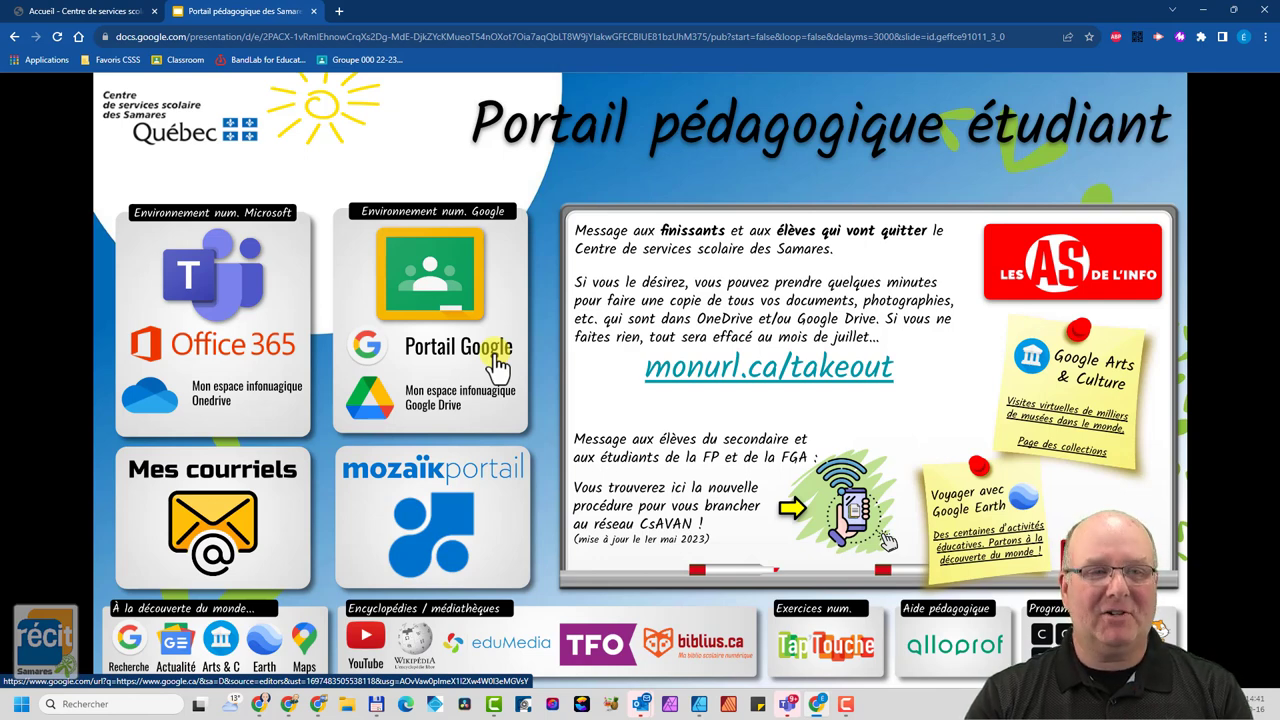
{"action": "left_click", "coordinate": [440, 405]}
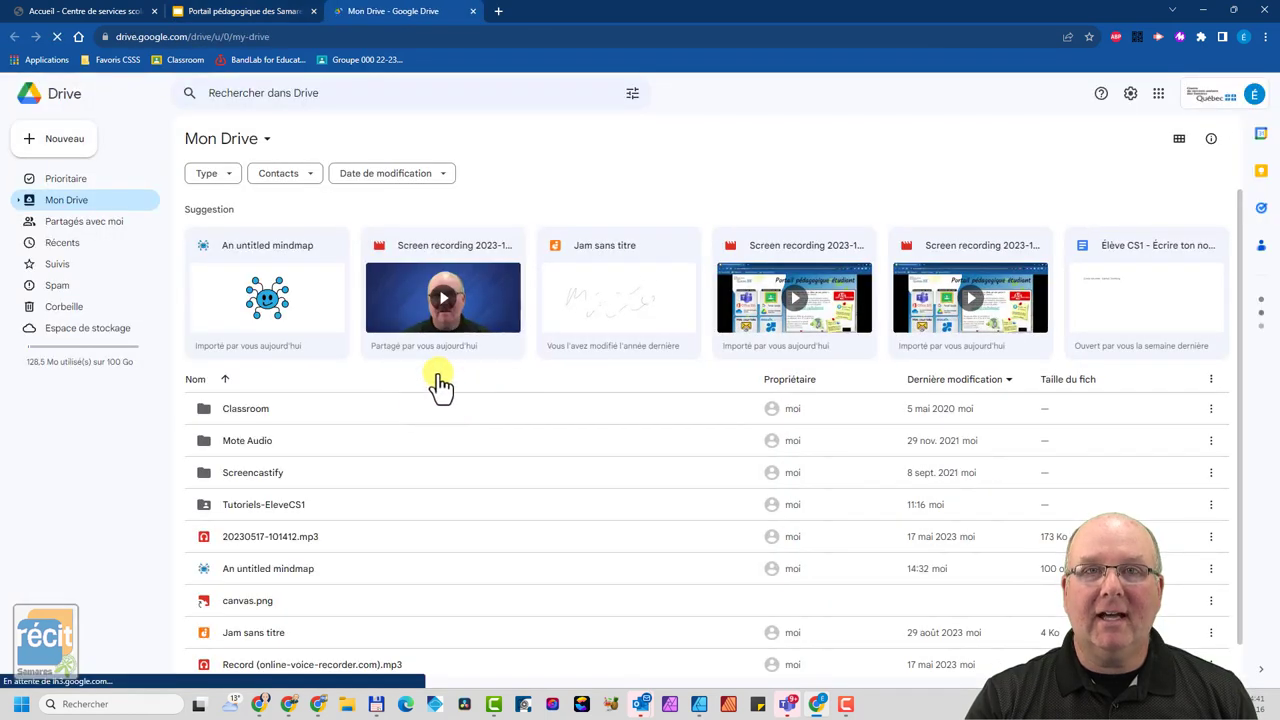
{"action": "left_click", "coordinate": [62, 140]}
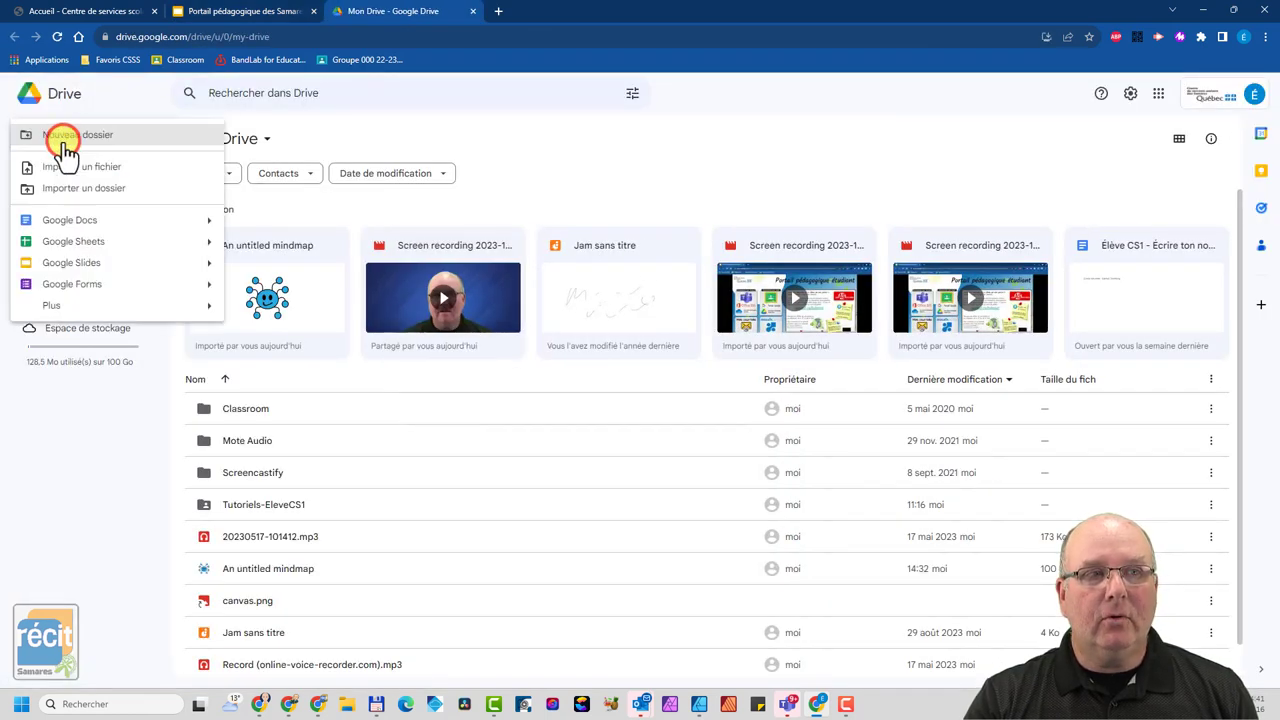
{"action": "left_click", "coordinate": [76, 304]}
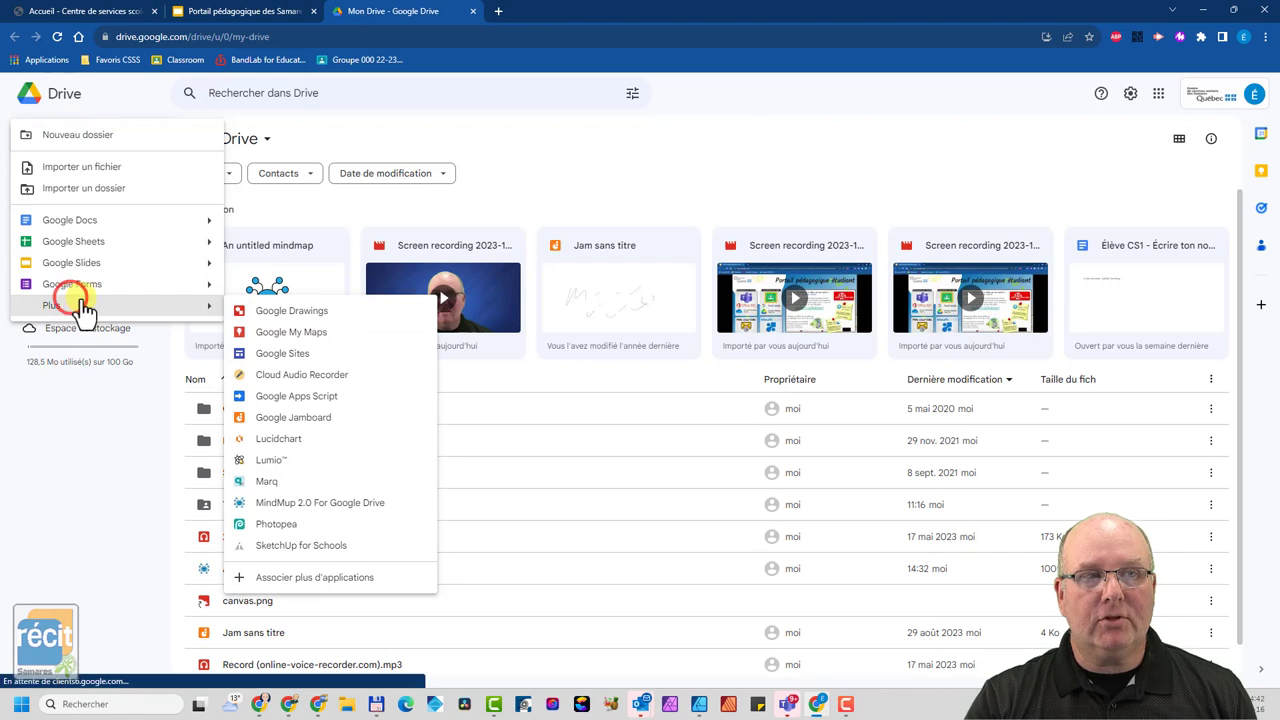
Create a new MindMup 2.0 map and translate the page into French.
{"action": "left_click", "coordinate": [300, 512]}
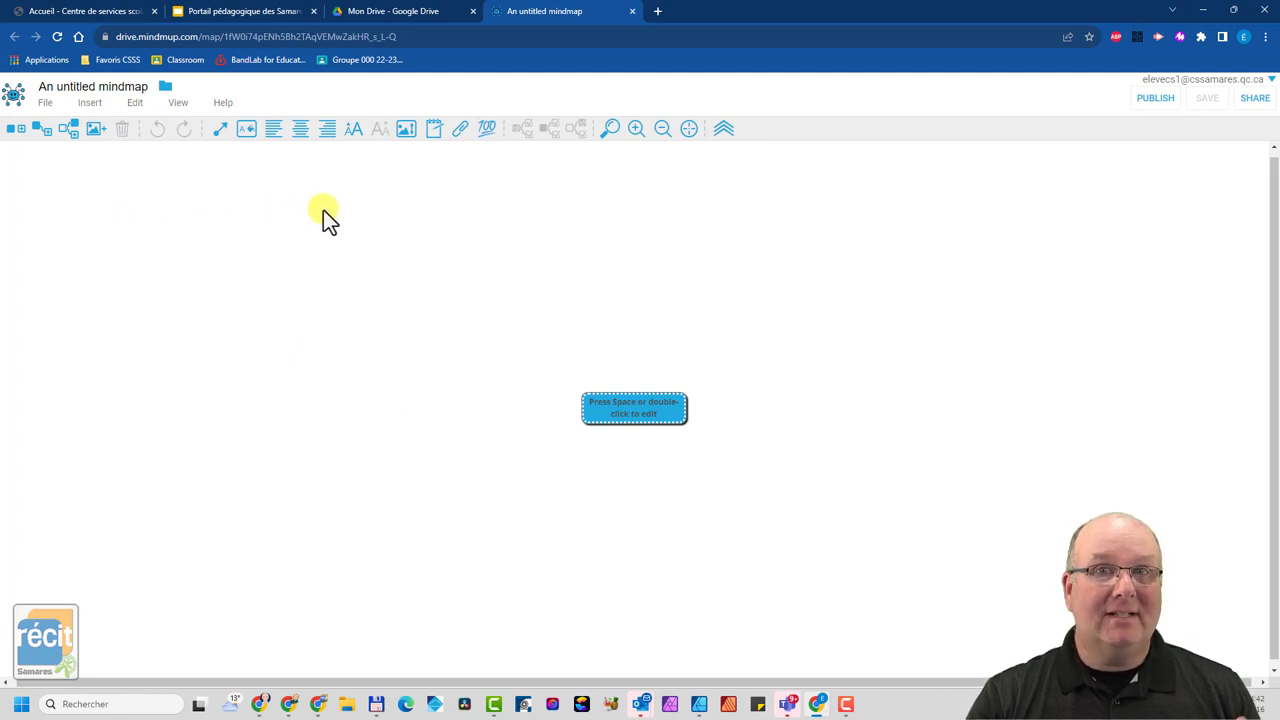
{"action": "right_click", "coordinate": [794, 95]}
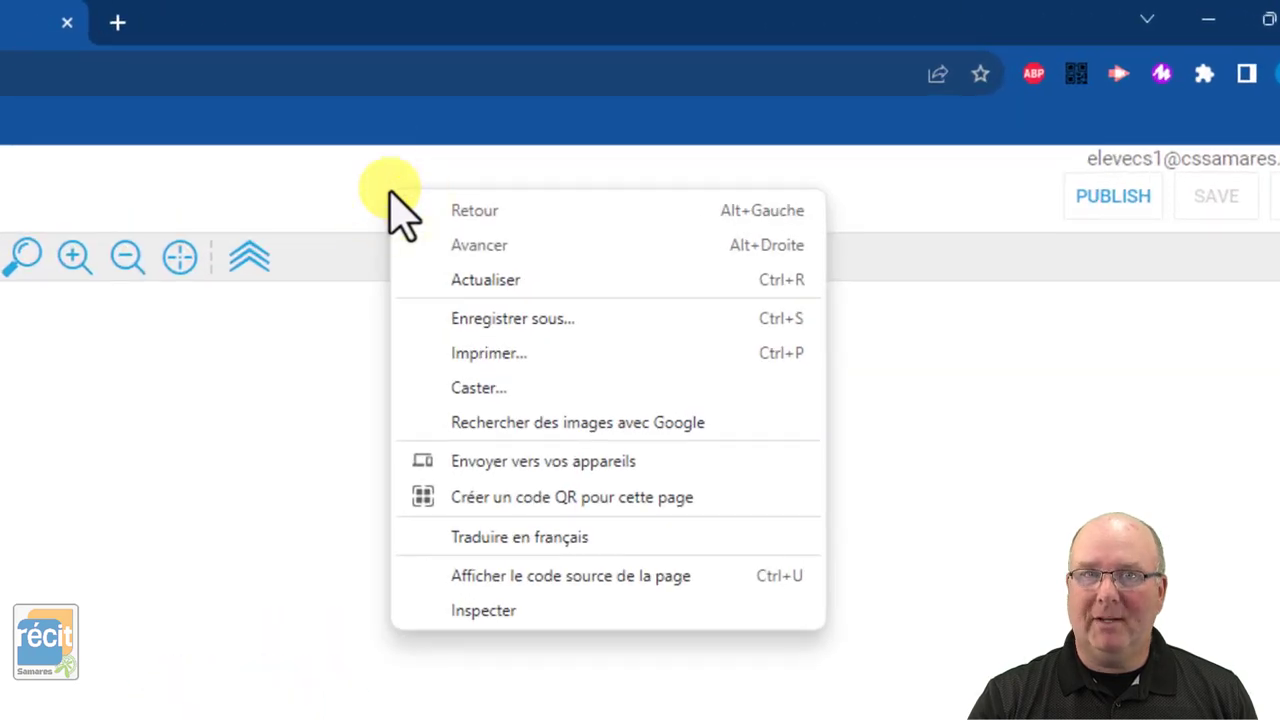
{"action": "left_click", "coordinate": [514, 537]}
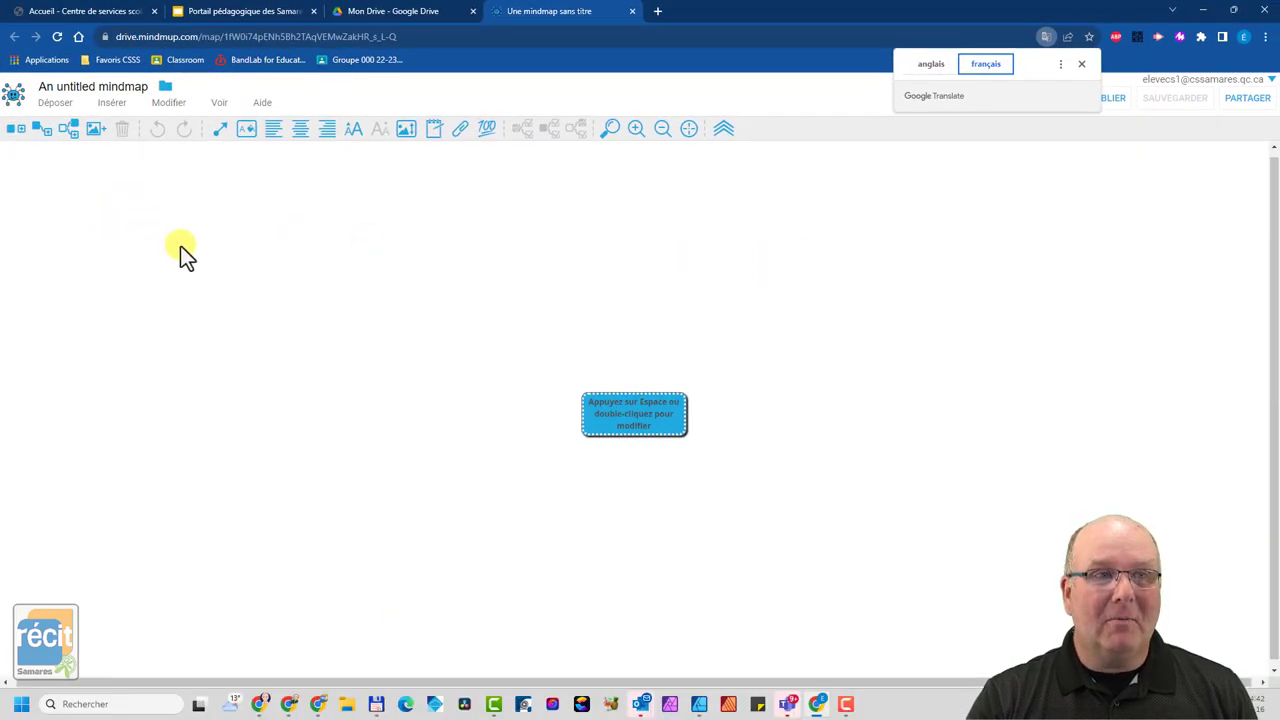
Retitle the untitled mind map 'Semaine 14'.
{"action": "left_click", "coordinate": [128, 86]}
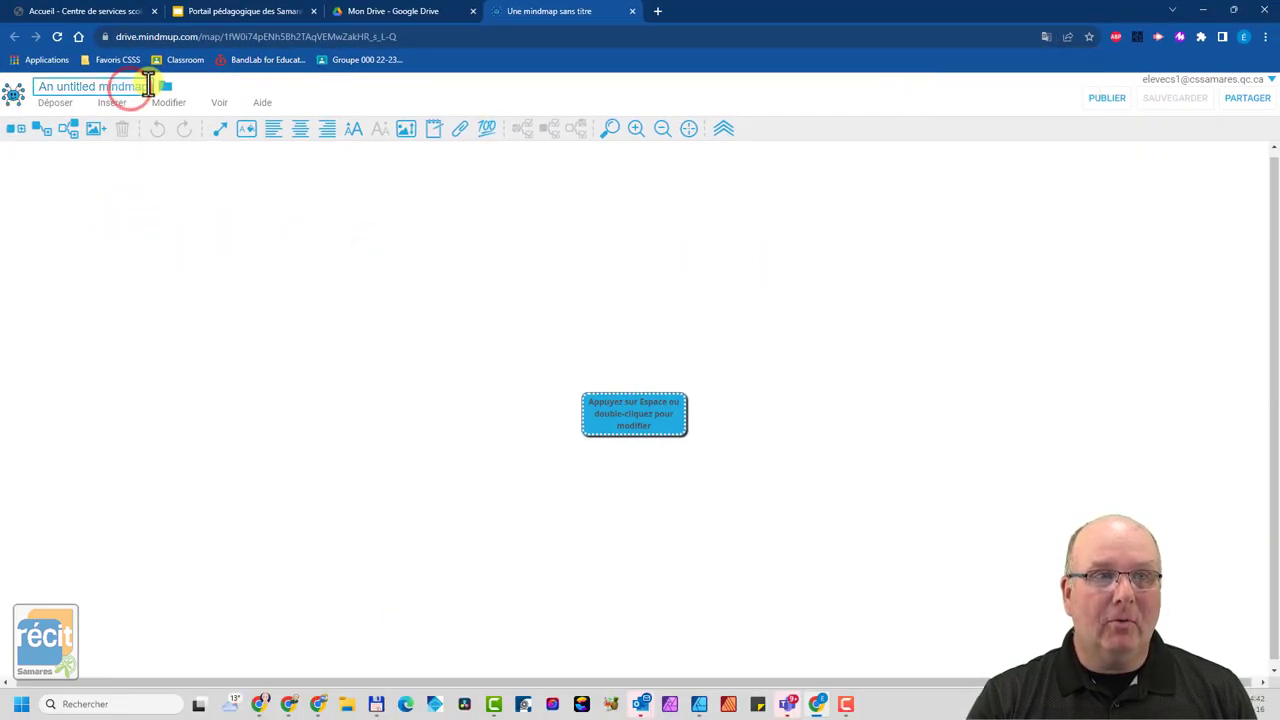
{"action": "left_click_drag", "start_coordinate": [113, 86], "coordinate": [34, 88]}
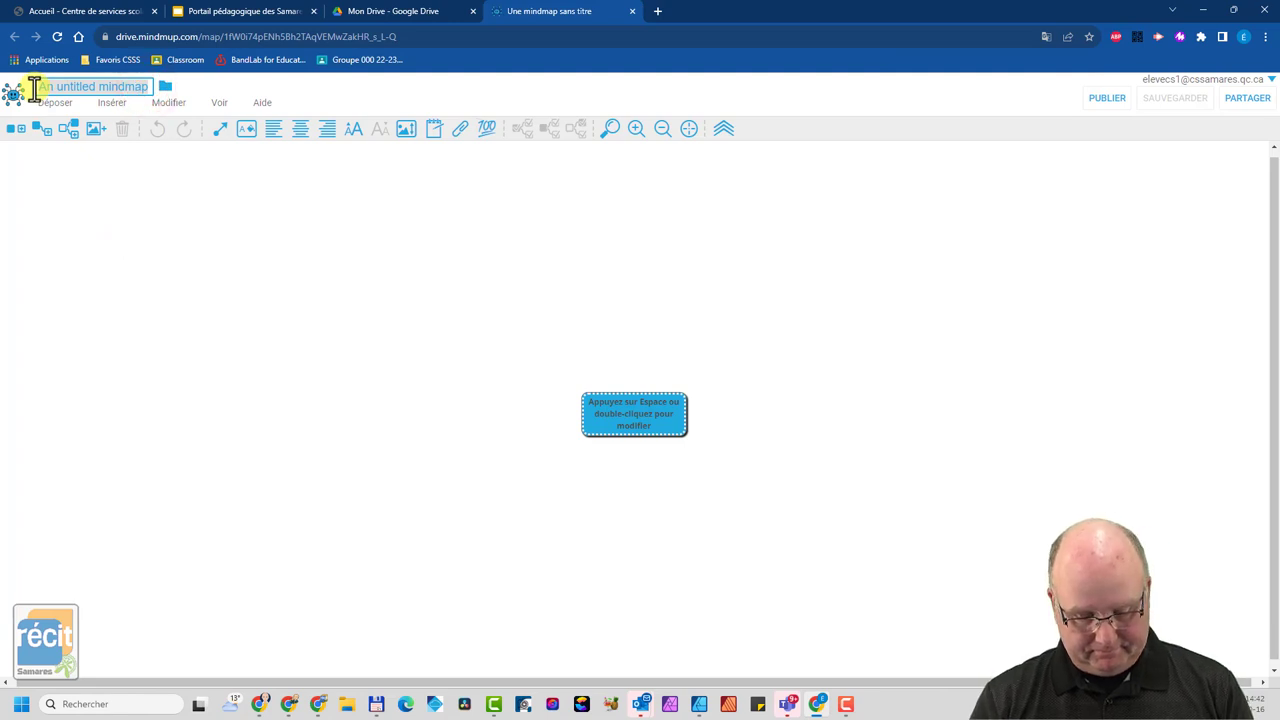
{"action": "type", "text": "Semaine 14"}
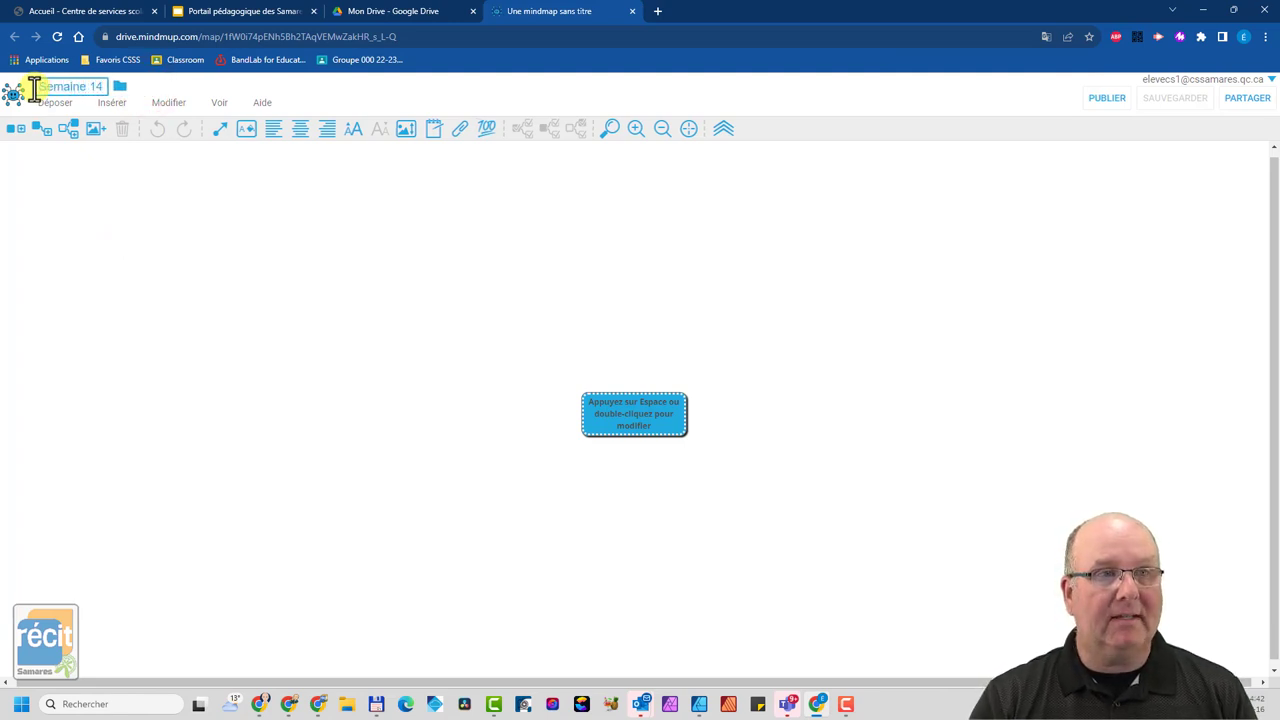
{"action": "key", "text": "Return"}
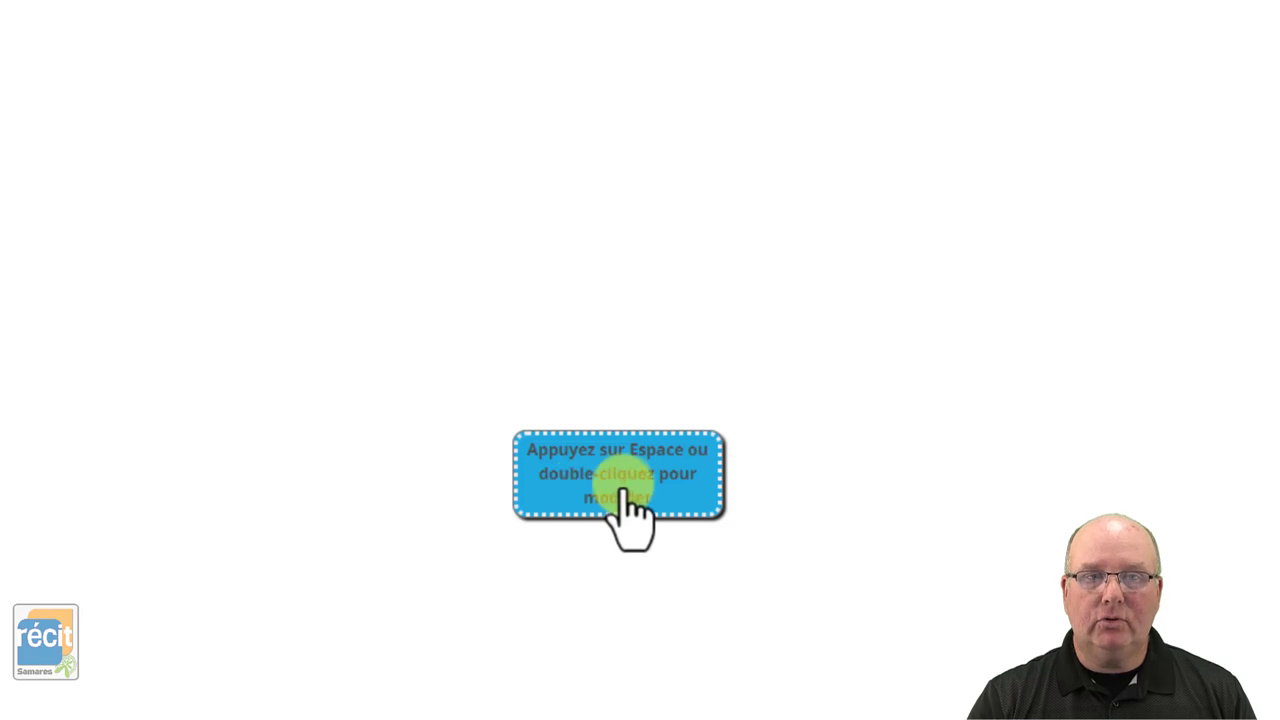
Change the central node's text to 'Semaine 14'.
{"action": "double_click", "coordinate": [633, 486]}
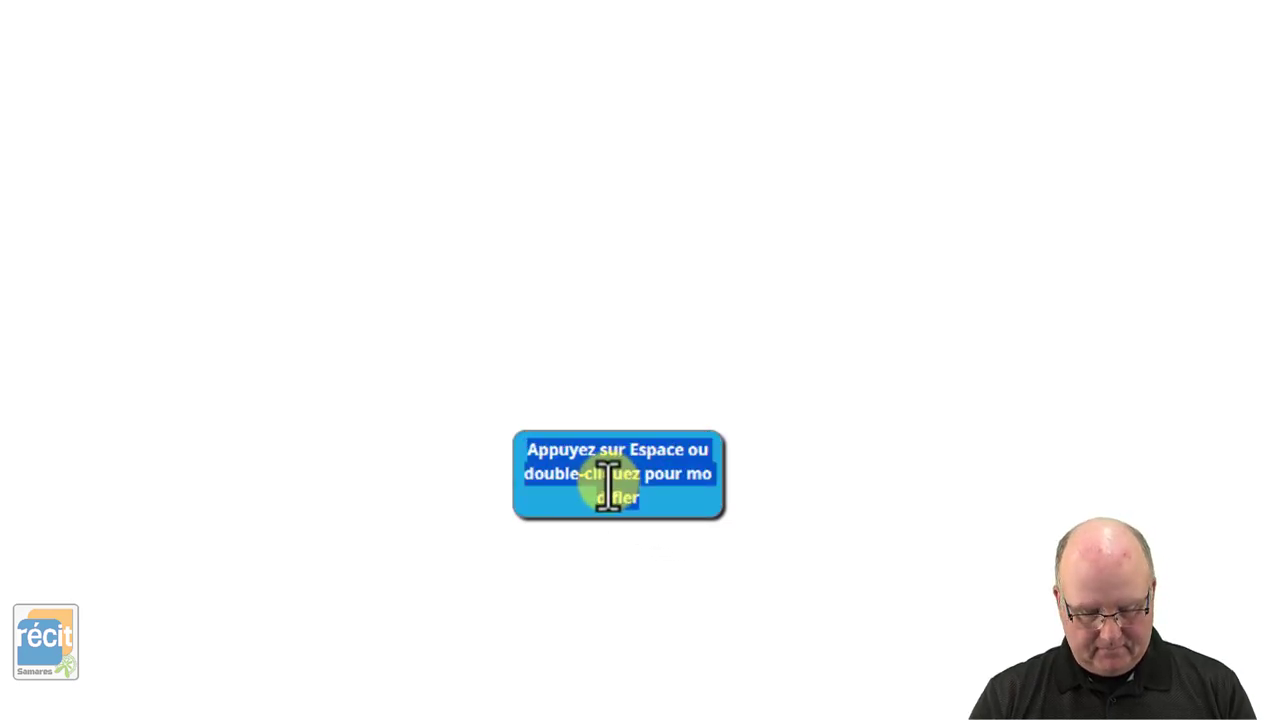
{"action": "type", "text": "Sam"}
{"action": "type", "text": " 14"}
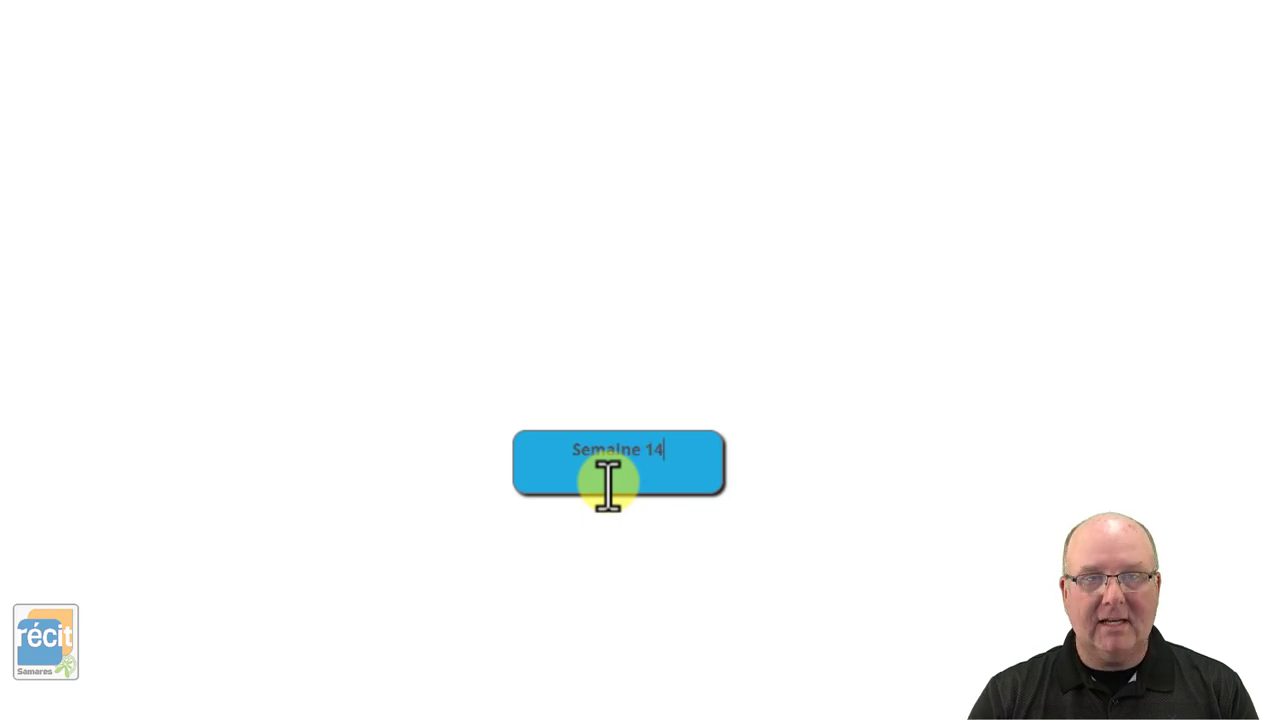
{"action": "left_click", "coordinate": [664, 632]}
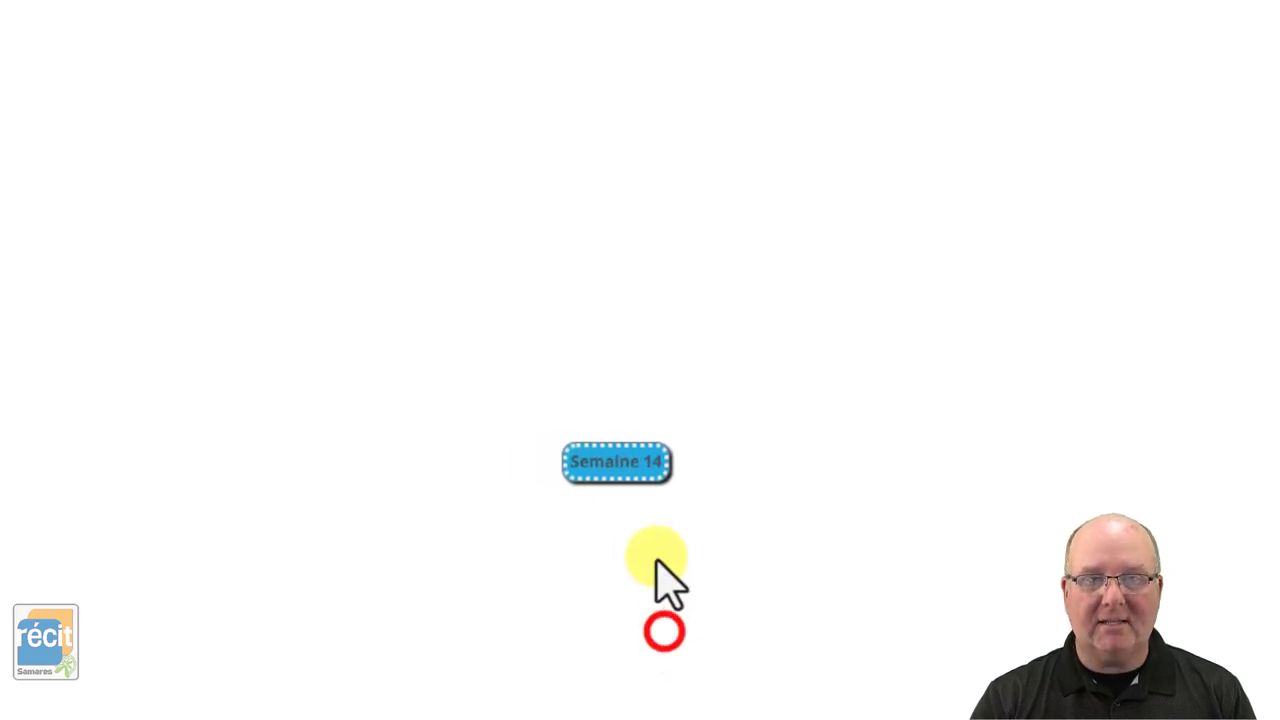
{"action": "left_click", "coordinate": [638, 462]}
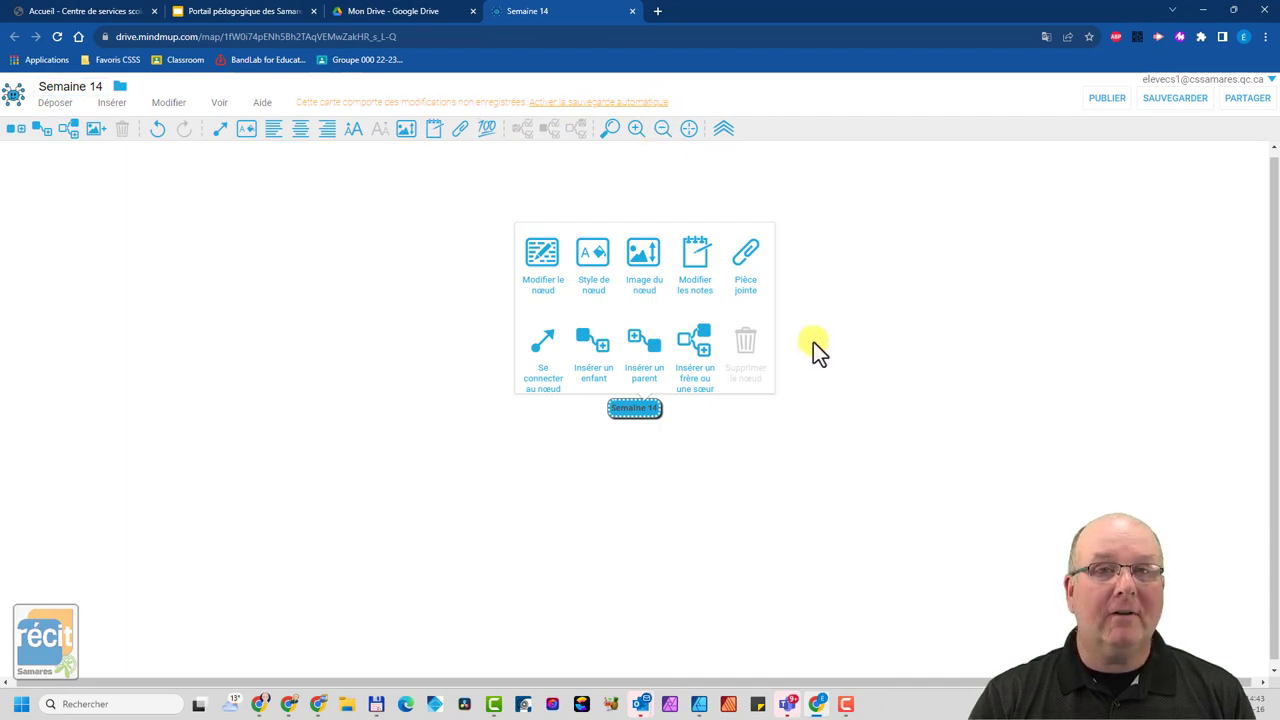
{"action": "left_click", "coordinate": [599, 357]}
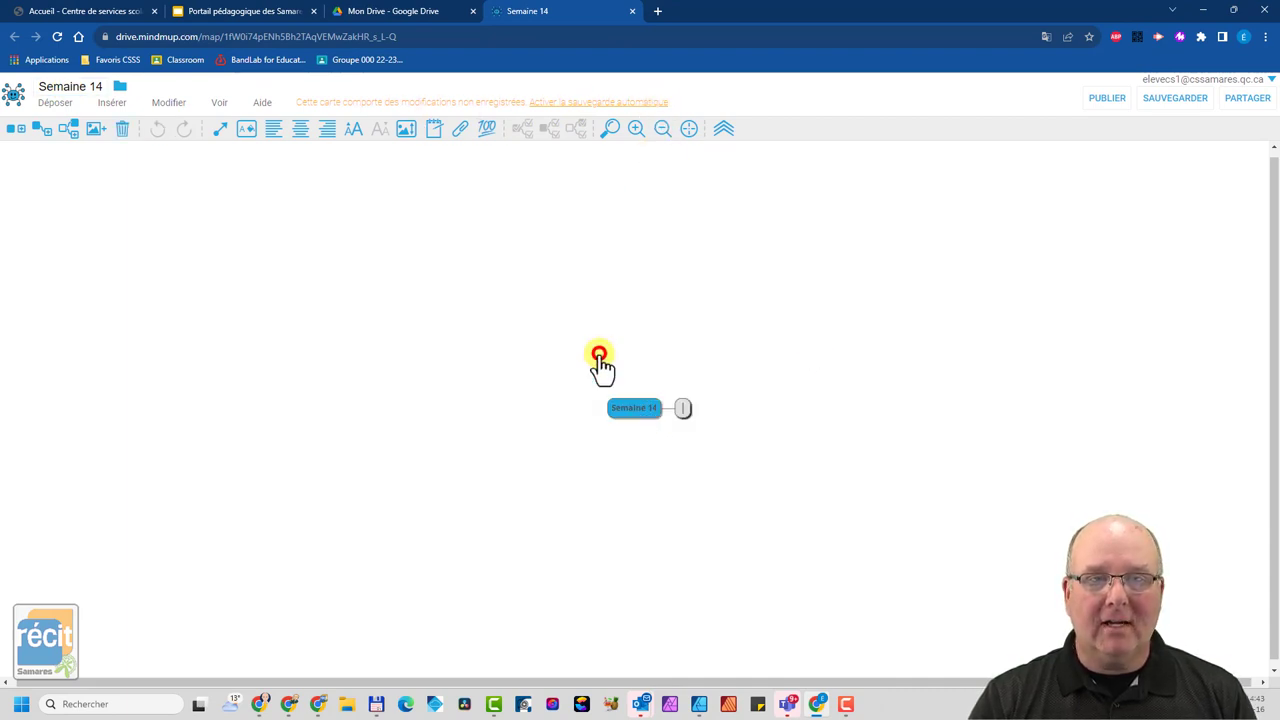
{"action": "left_click", "coordinate": [634, 410]}
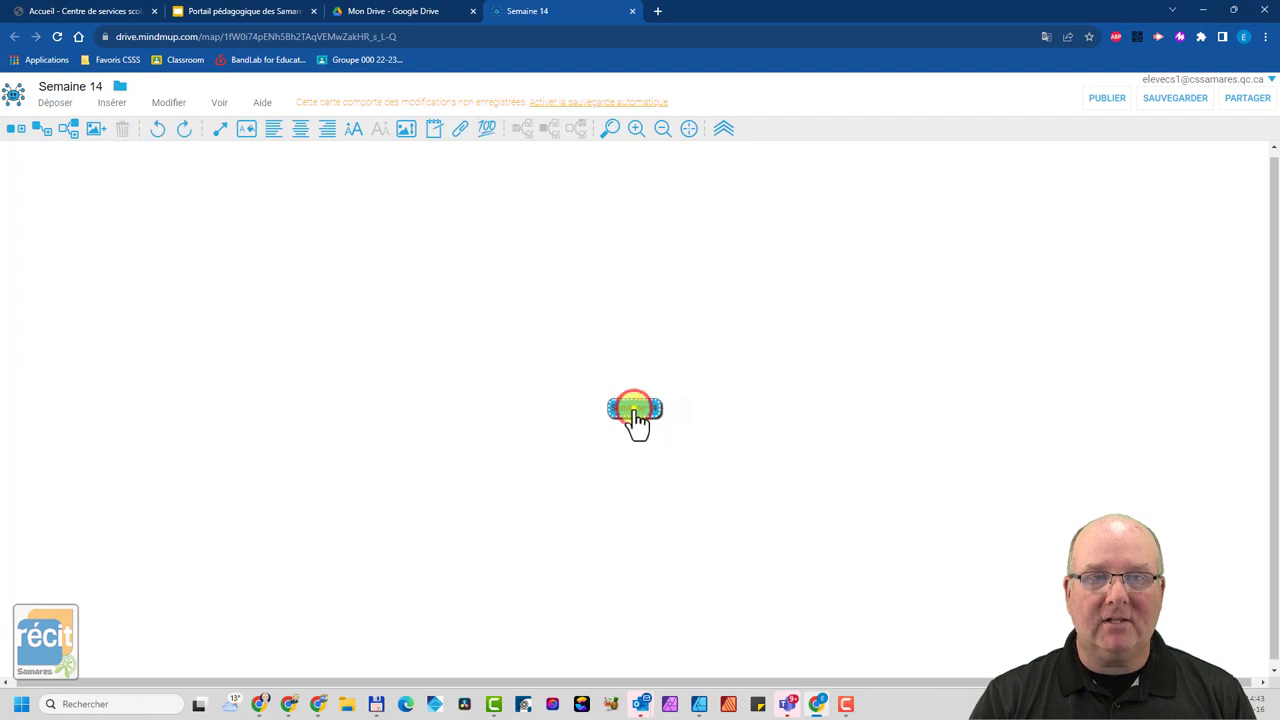
{"action": "left_click", "coordinate": [579, 351]}
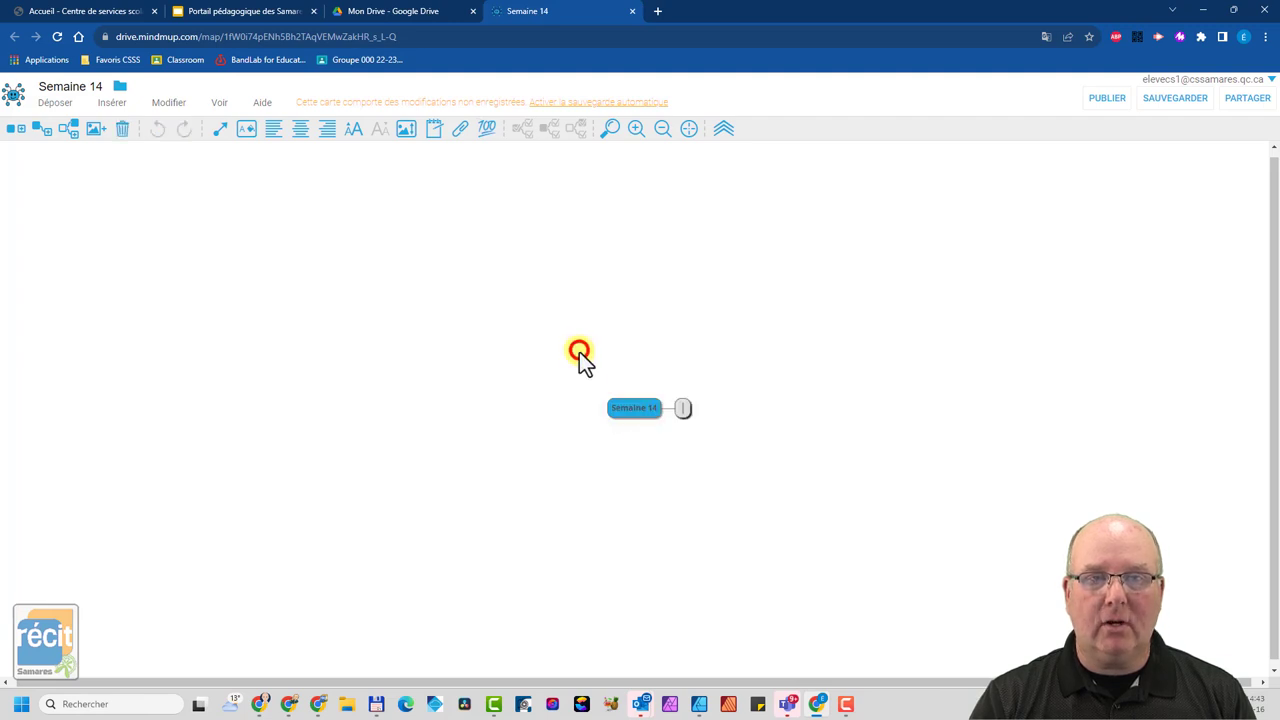
{"action": "type", "text": "ONU"}
{"action": "left_click", "coordinate": [645, 410]}
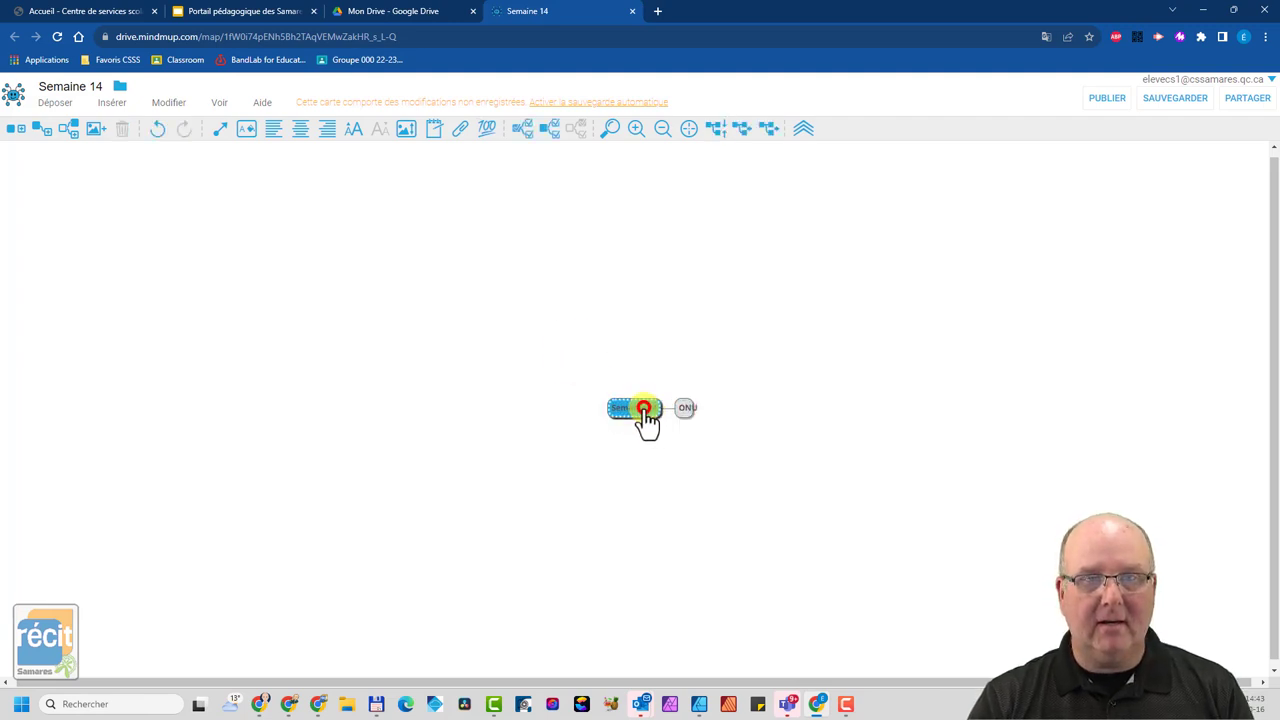
{"action": "left_click", "coordinate": [587, 360]}
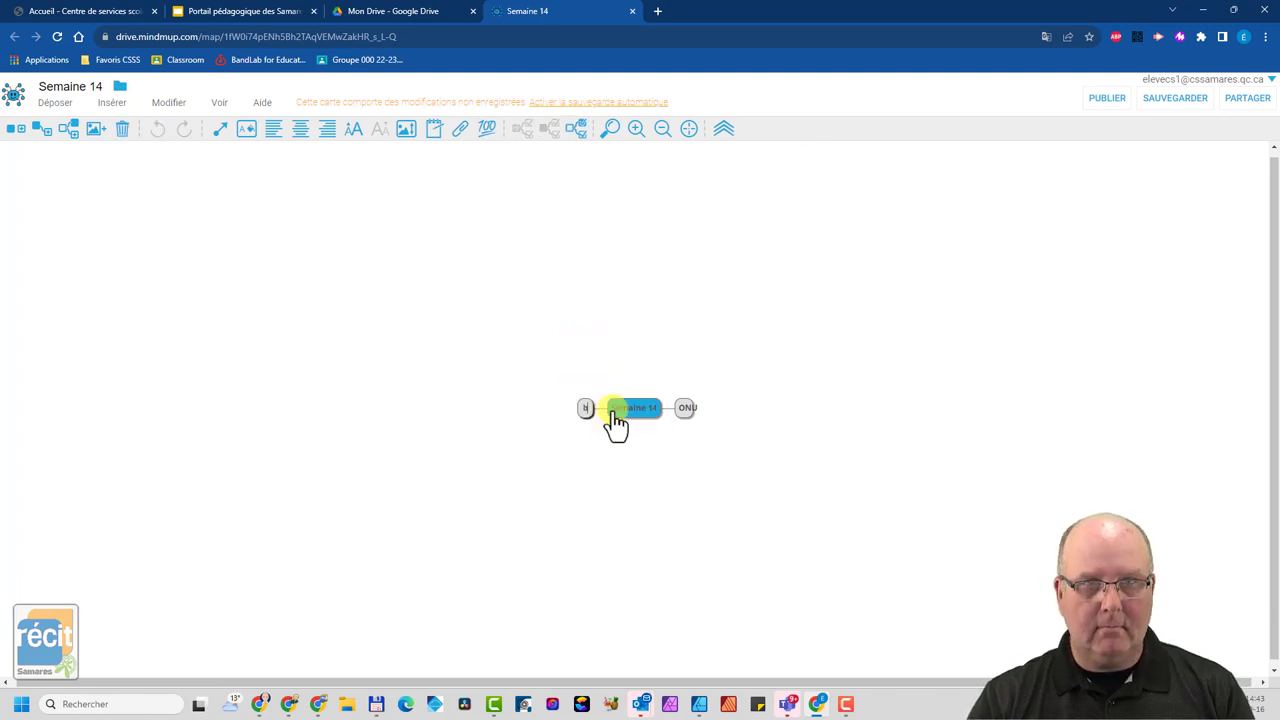
{"action": "left_click", "coordinate": [613, 416]}
{"action": "left_click", "coordinate": [578, 358]}
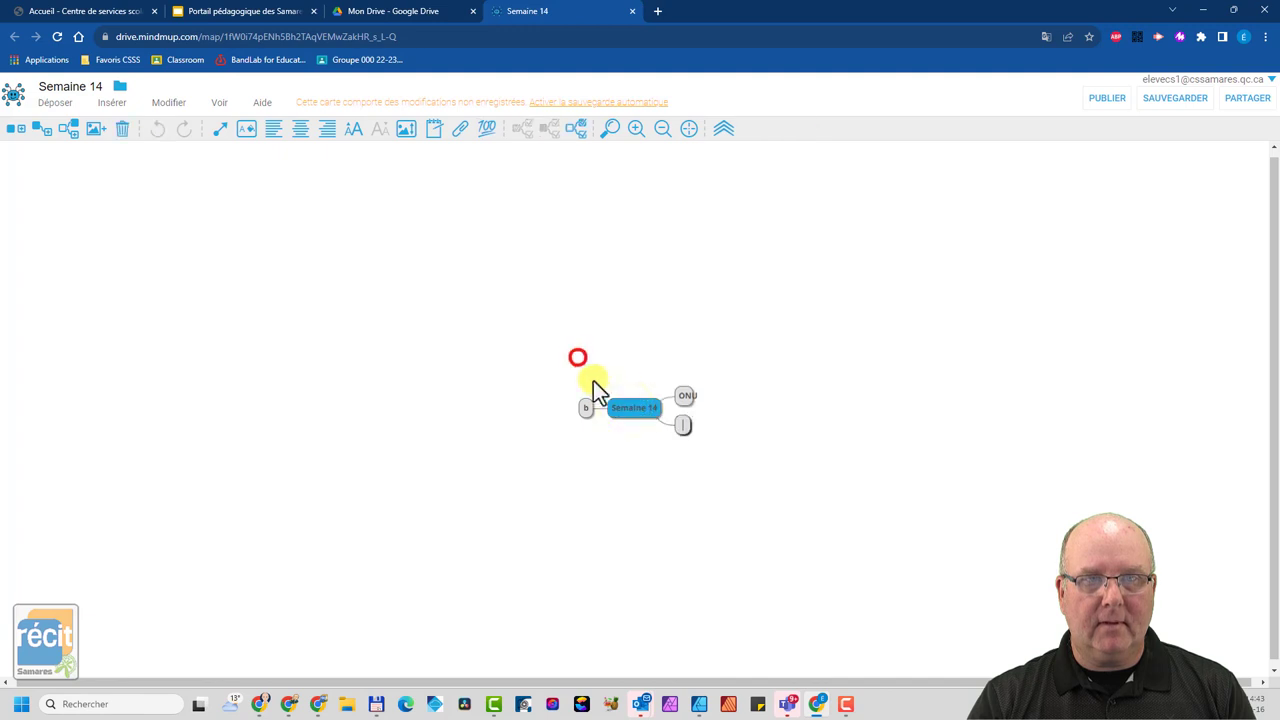
{"action": "type", "text": "c"}
{"action": "left_click", "coordinate": [632, 407]}
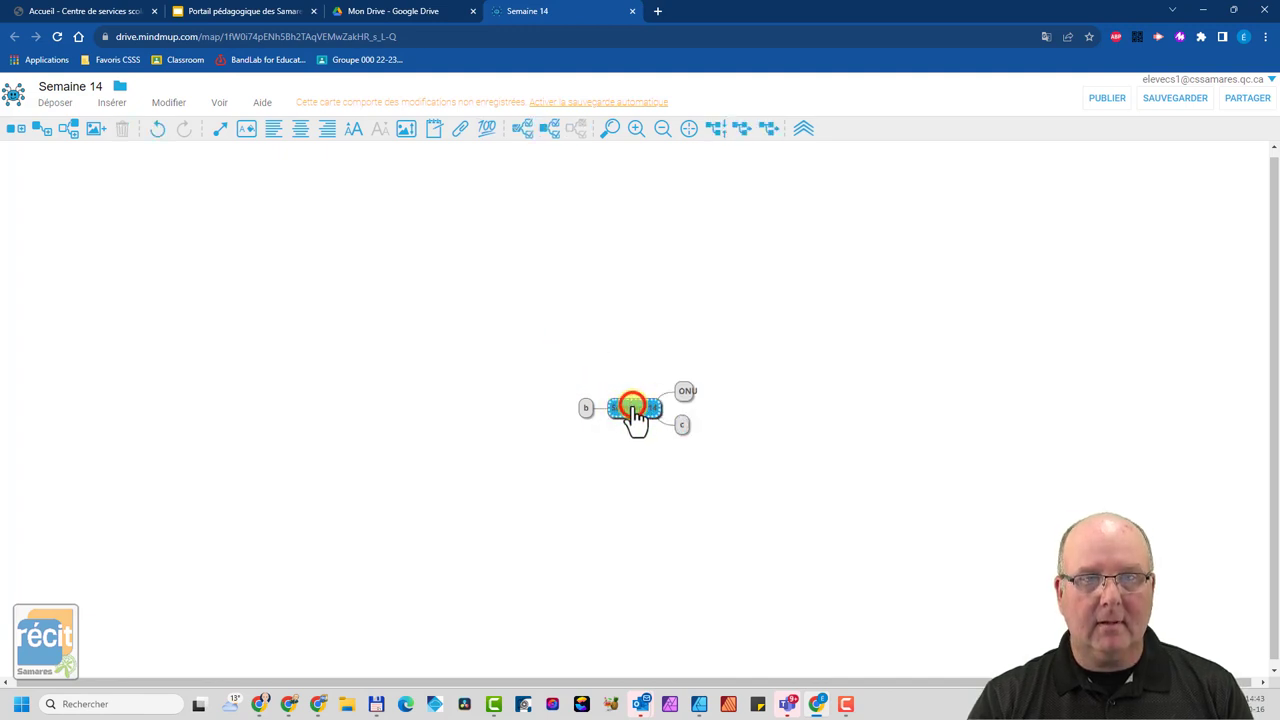
{"action": "left_click", "coordinate": [591, 340]}
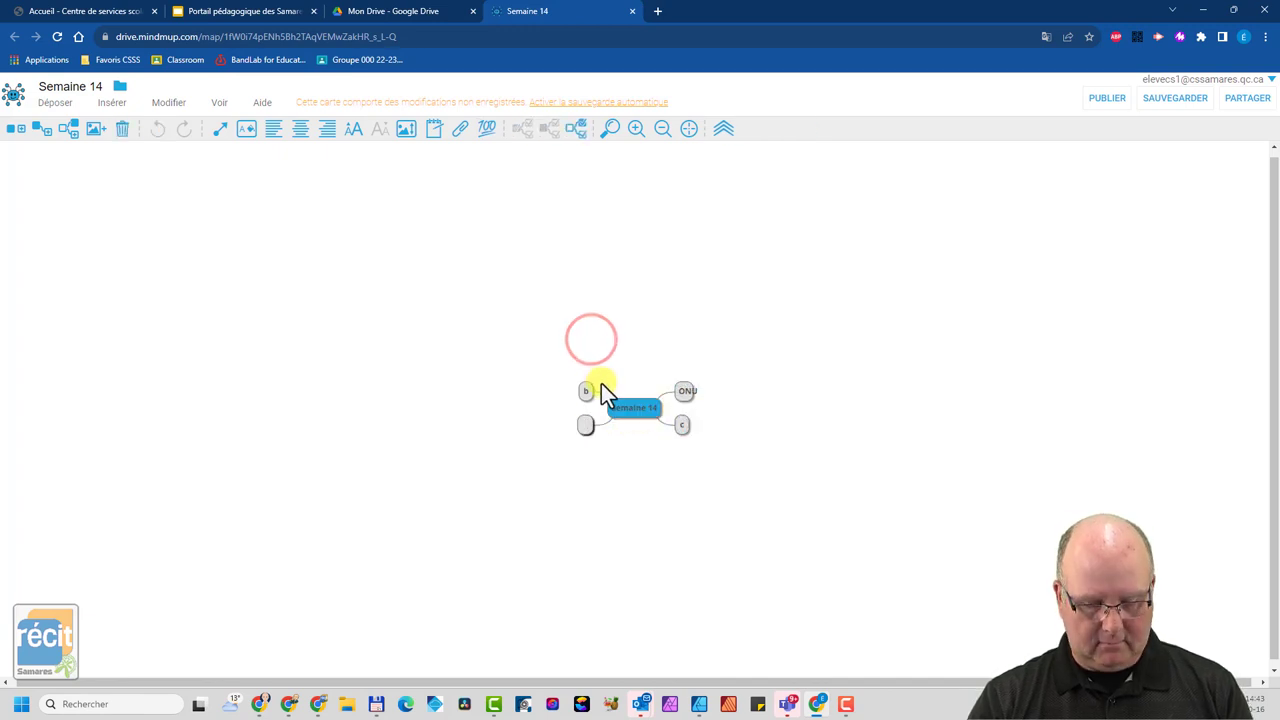
{"action": "type", "text": "d"}
{"action": "left_click", "coordinate": [623, 410]}
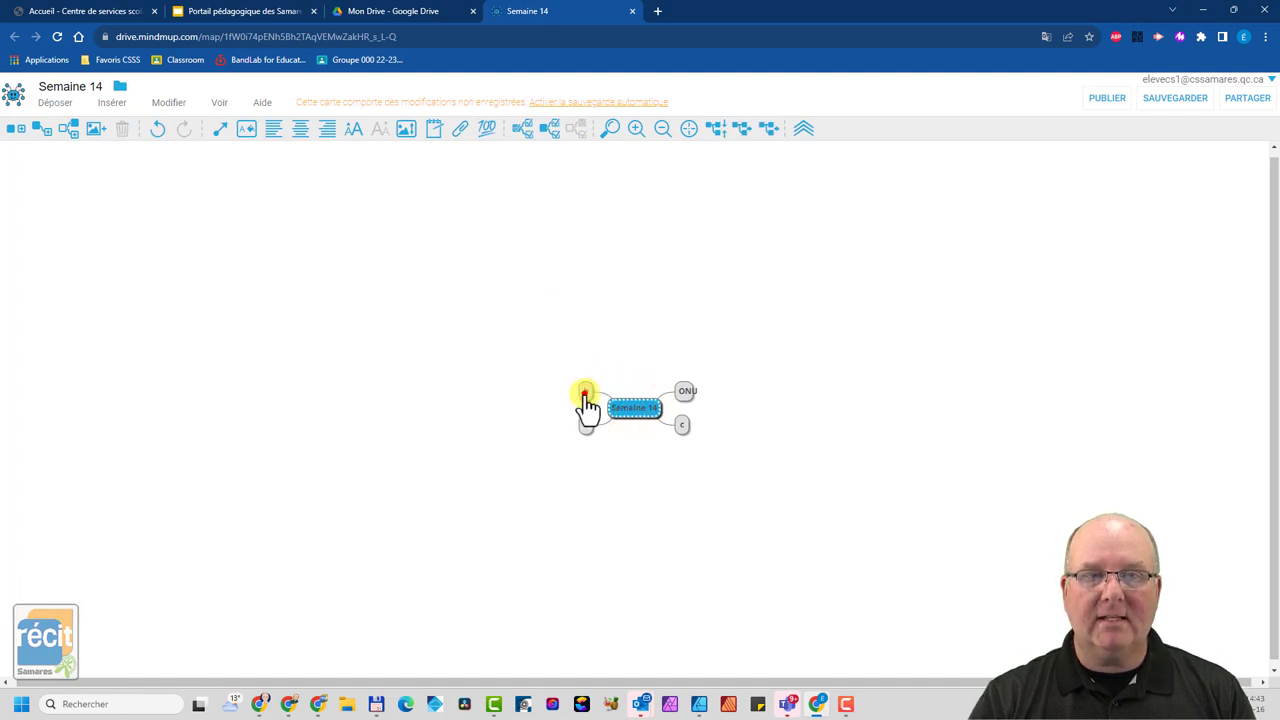
{"action": "left_click_drag", "start_coordinate": [586, 393], "coordinate": [575, 329]}
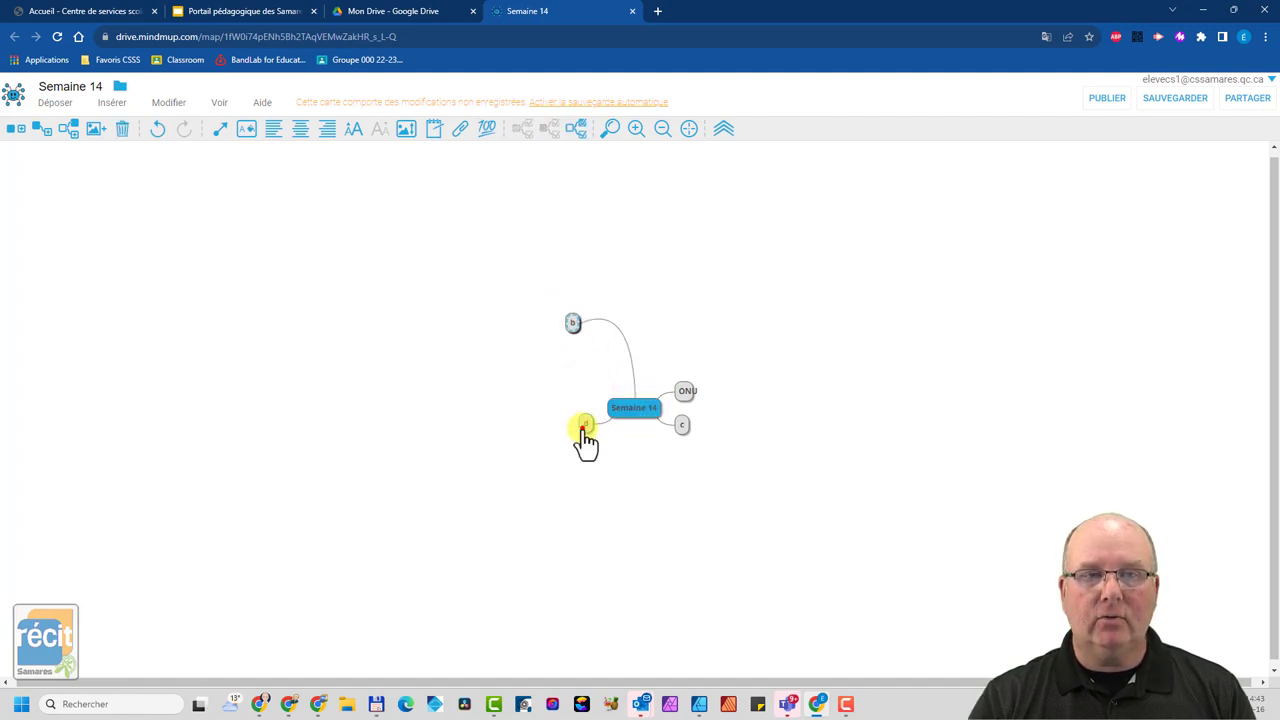
{"action": "left_click_drag", "start_coordinate": [577, 428], "coordinate": [515, 490]}
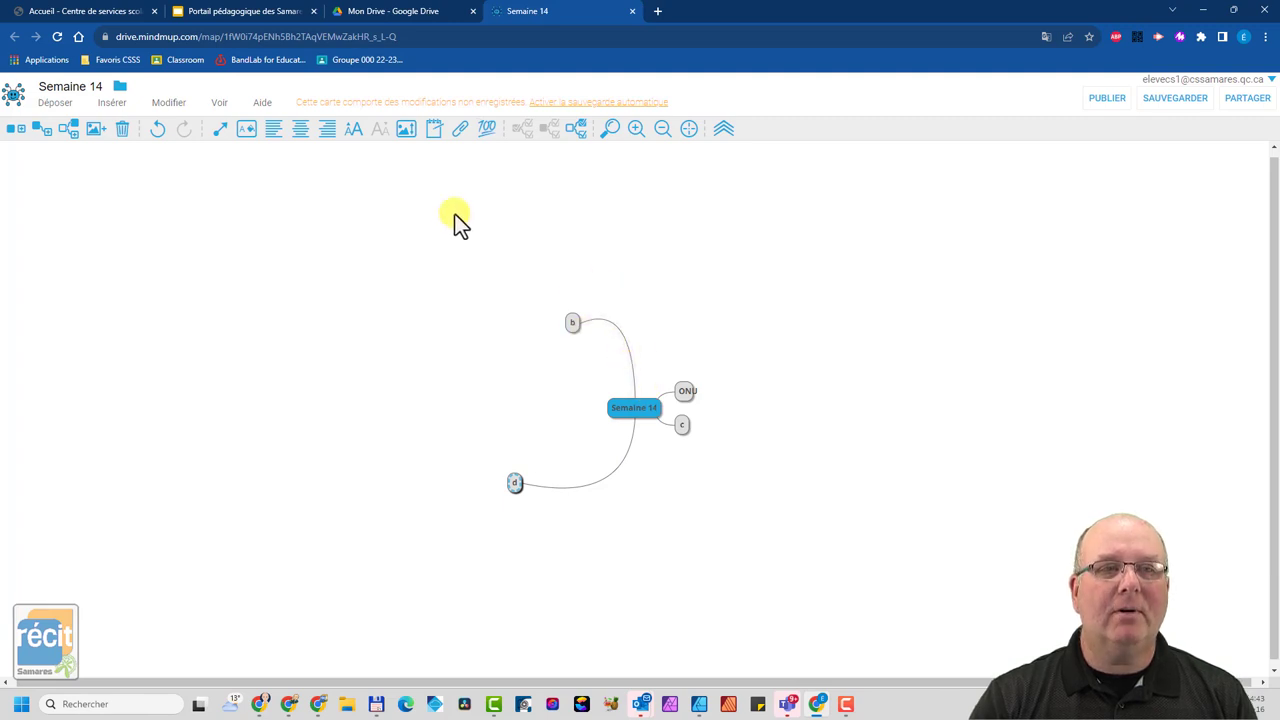
{"action": "left_click", "coordinate": [172, 104]}
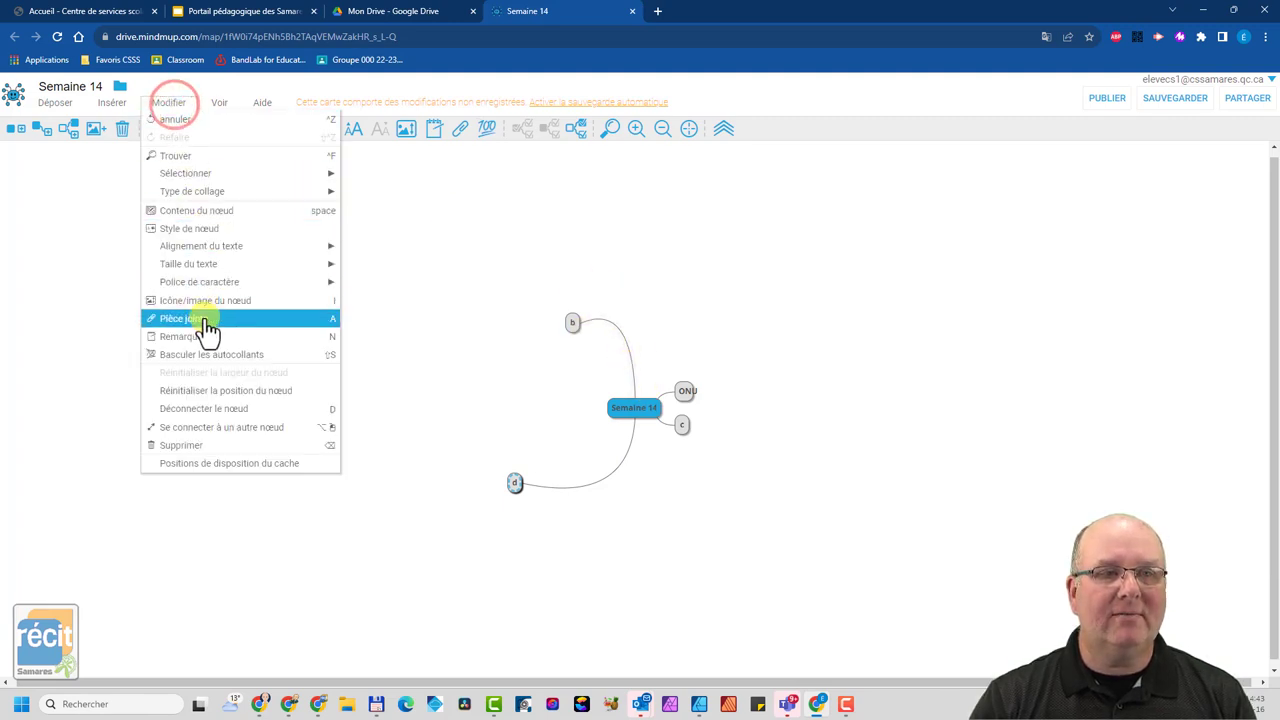
{"action": "mouse_move", "coordinate": [221, 248]}
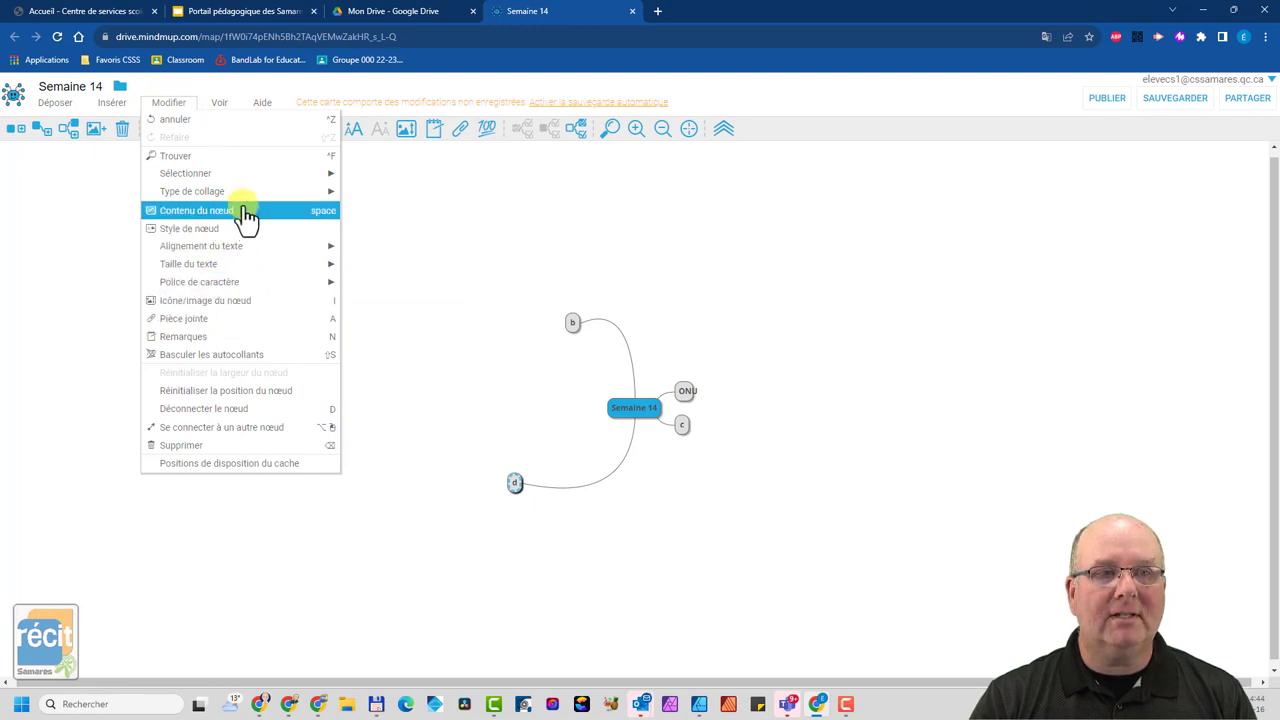
{"action": "left_click", "coordinate": [558, 262]}
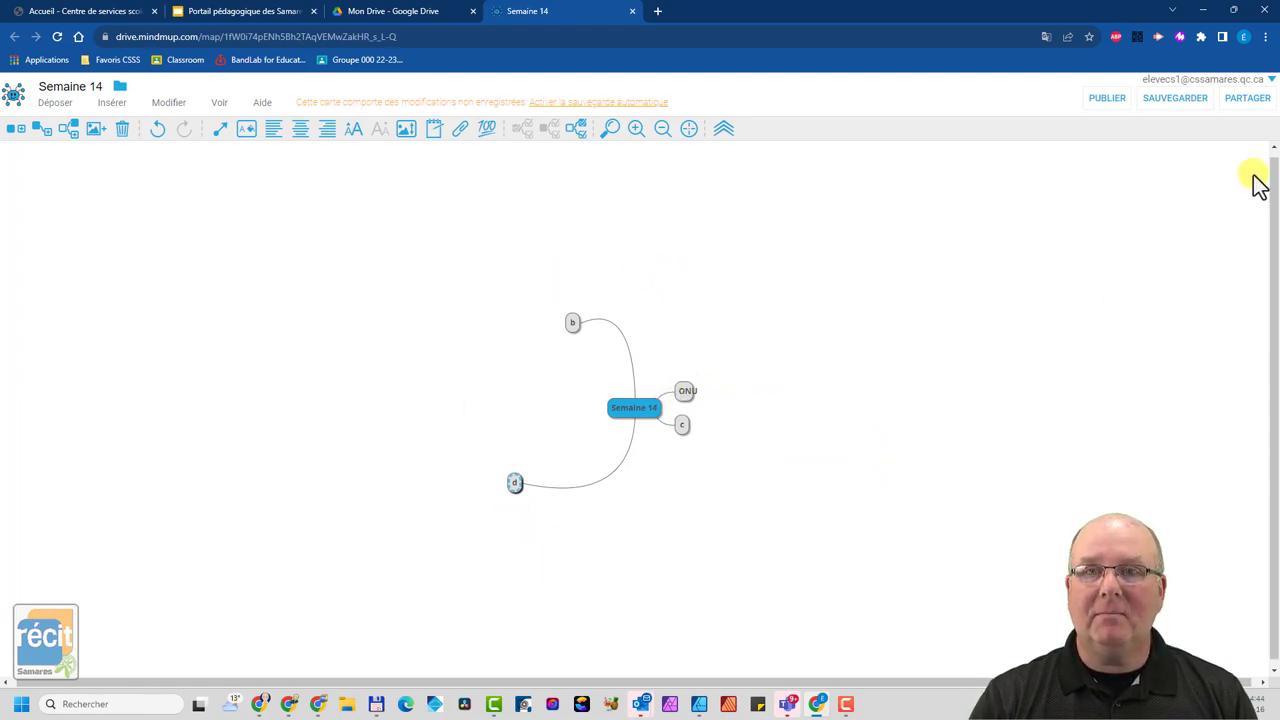
Give Centre de services scolaire des Samares view access to the map and copy its link.
{"action": "left_click", "coordinate": [1248, 100]}
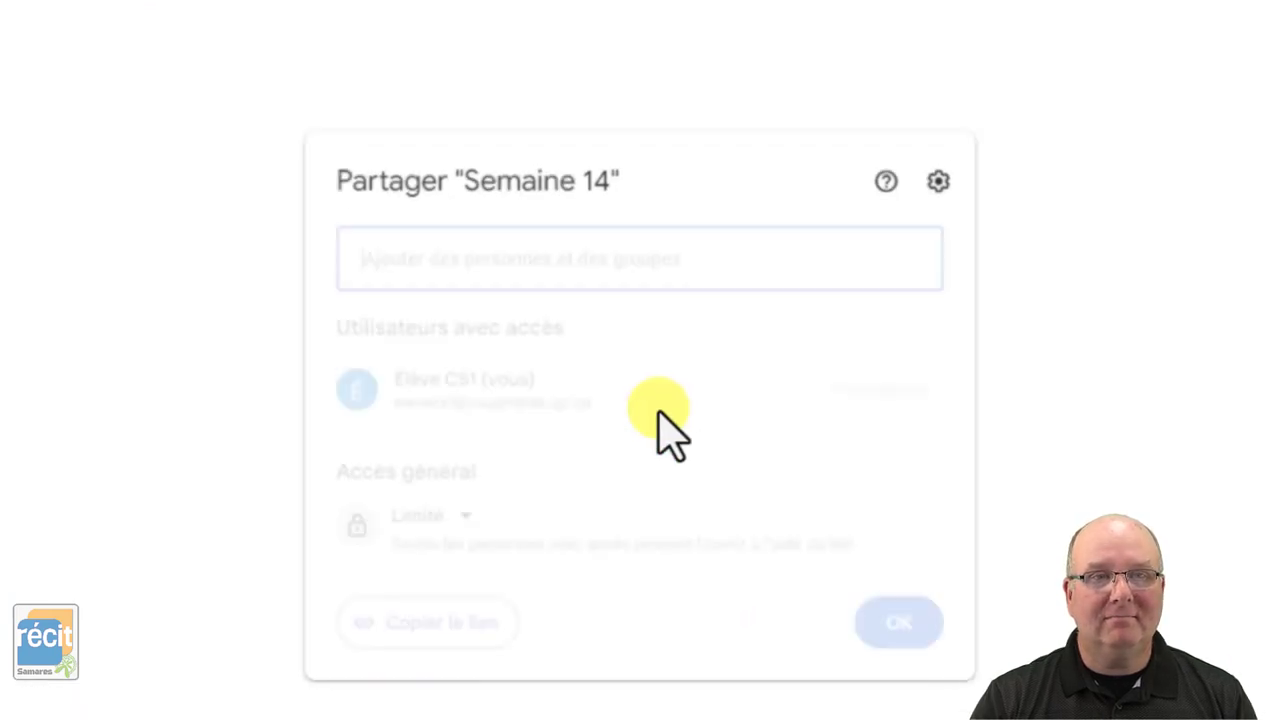
{"action": "left_click", "coordinate": [462, 506]}
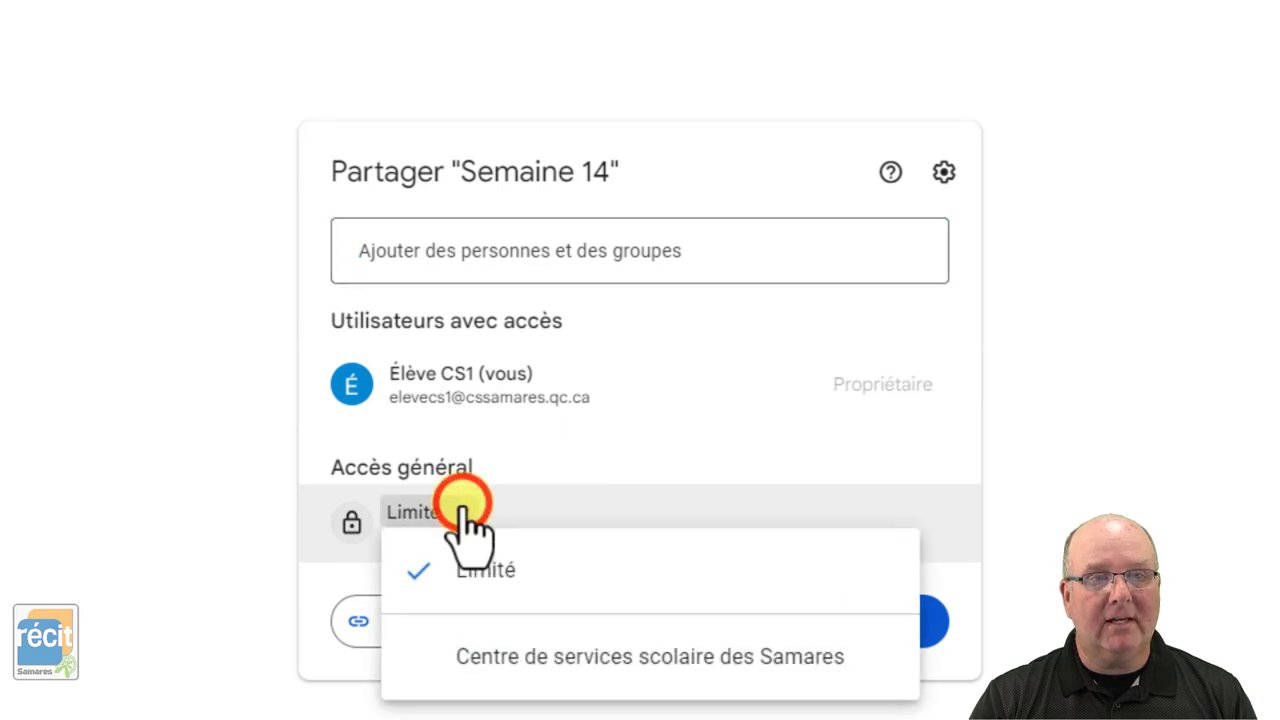
{"action": "left_click", "coordinate": [495, 660]}
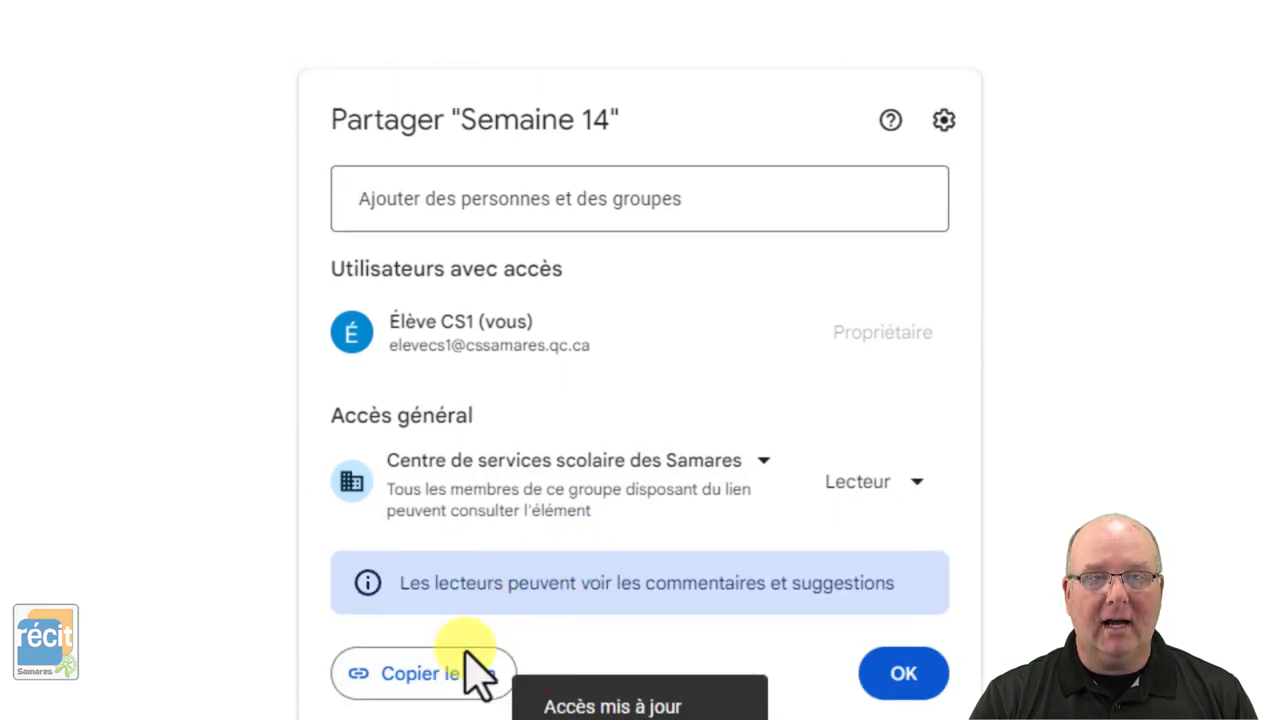
{"action": "left_click", "coordinate": [440, 671]}
{"action": "left_click", "coordinate": [882, 676]}
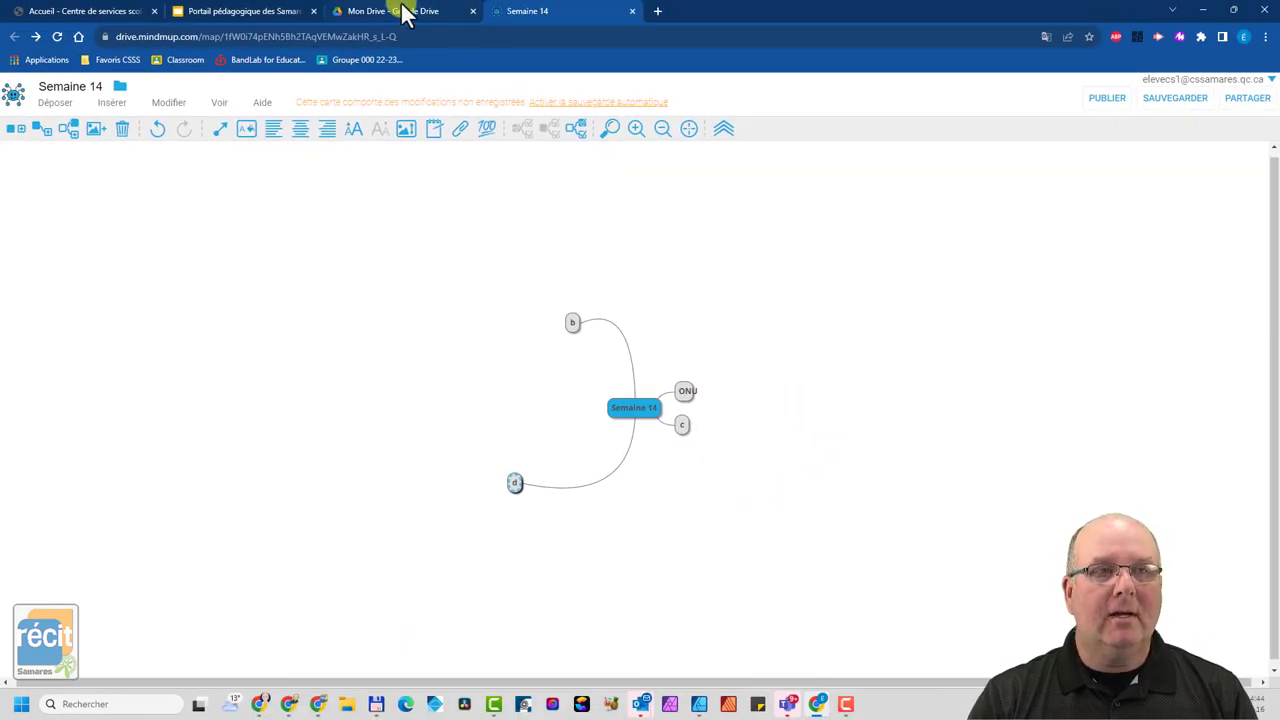
Open the Groupe 000 23-24 class in Classroom from the portal, then go back to the school board tab.
{"action": "left_click", "coordinate": [264, 12]}
{"action": "left_click", "coordinate": [432, 275]}
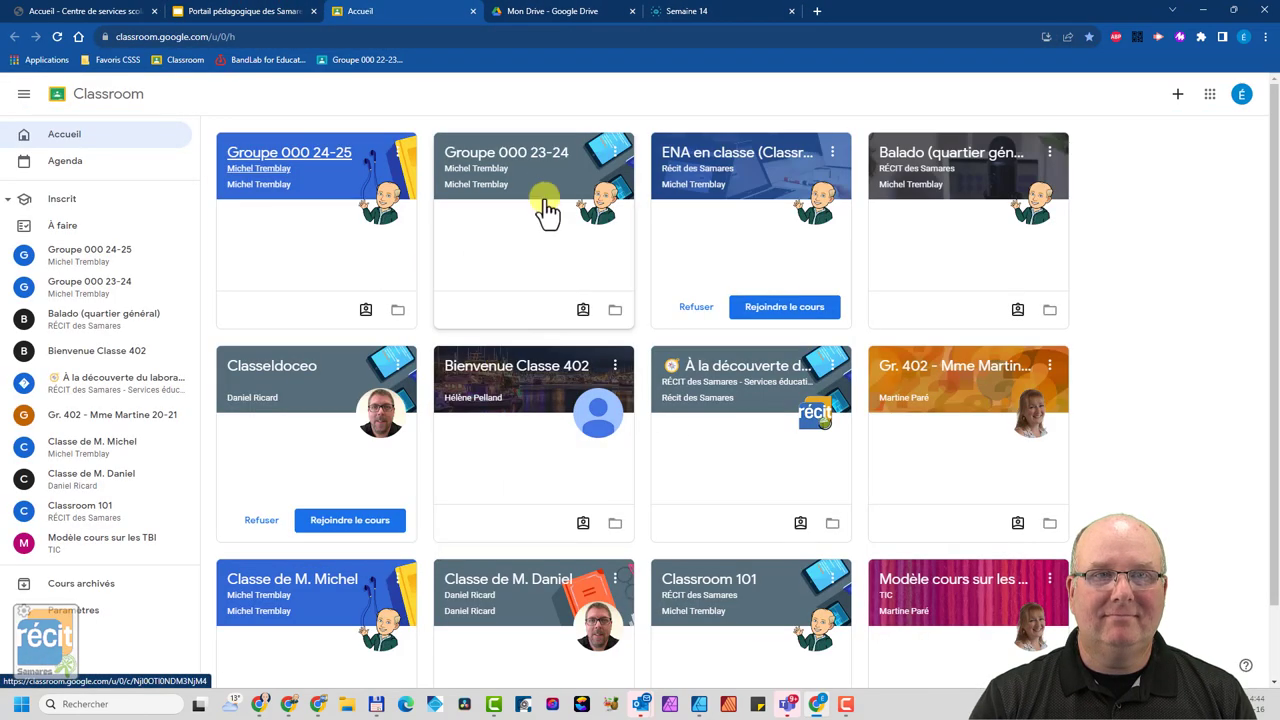
{"action": "left_click", "coordinate": [546, 180]}
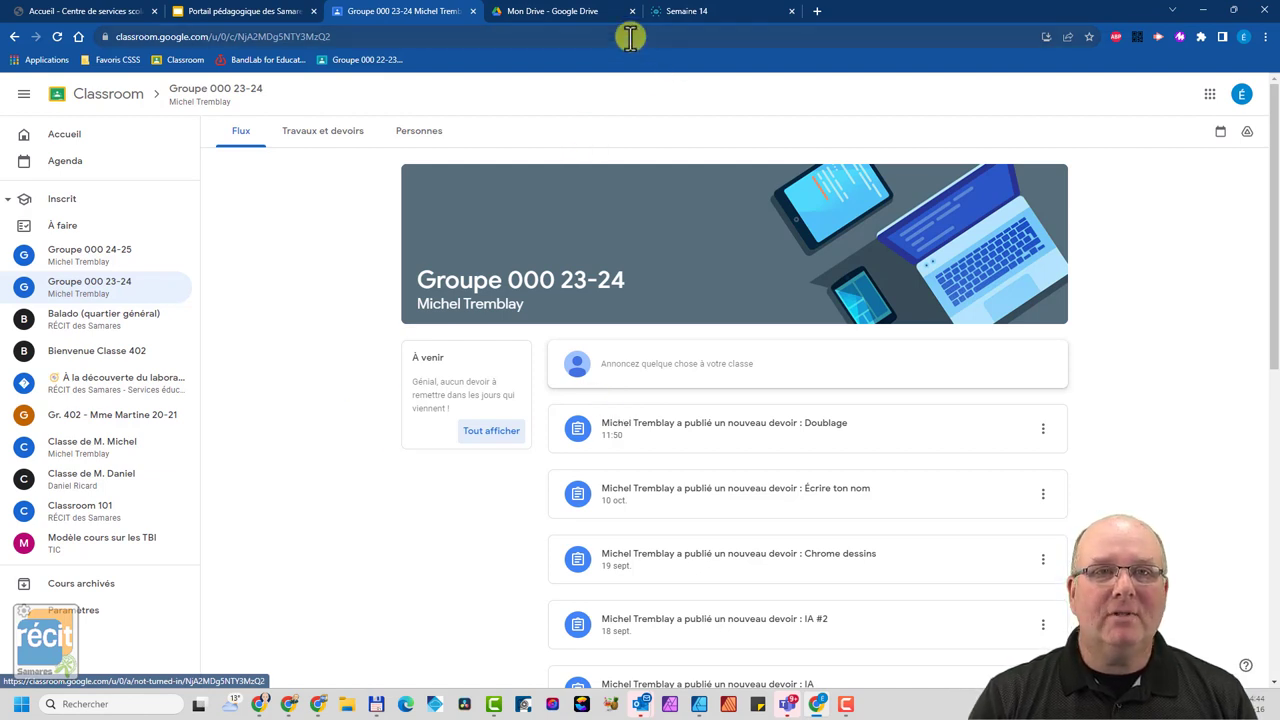
{"action": "left_click", "coordinate": [100, 11]}
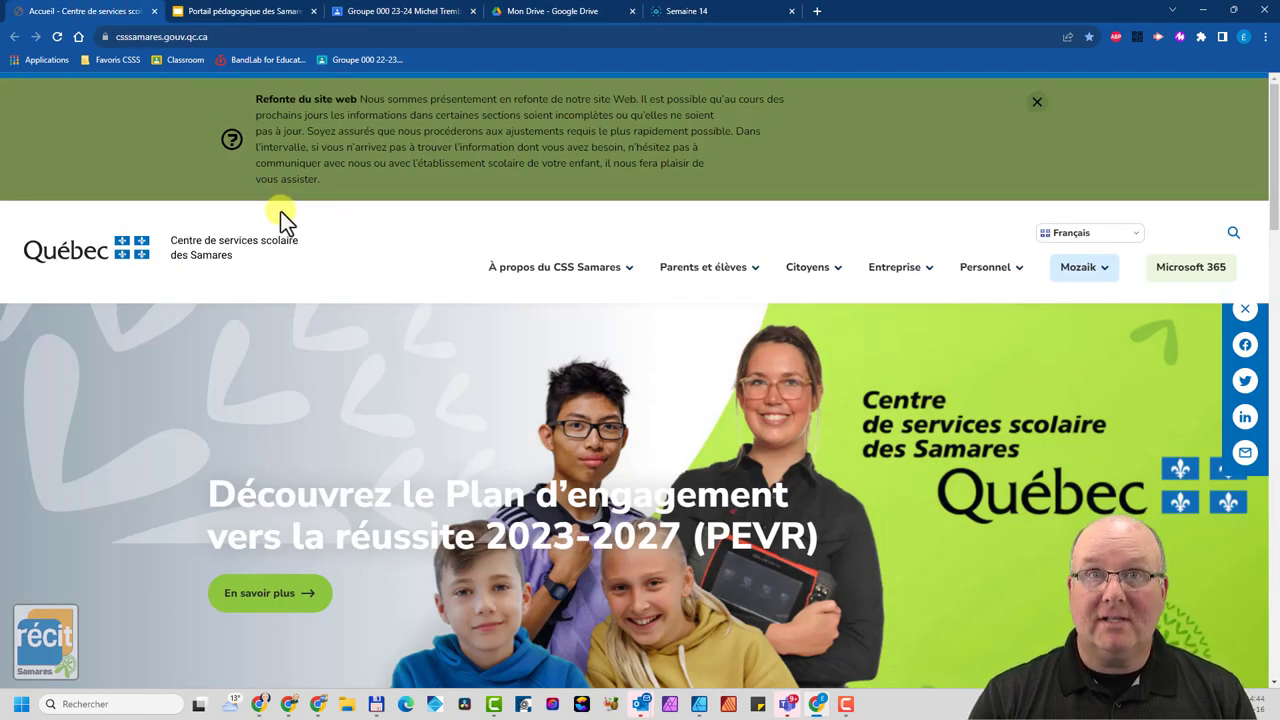
Close the Refonte du site web banner and minimize the student's dark Chrome window.
{"action": "left_click", "coordinate": [1036, 102]}
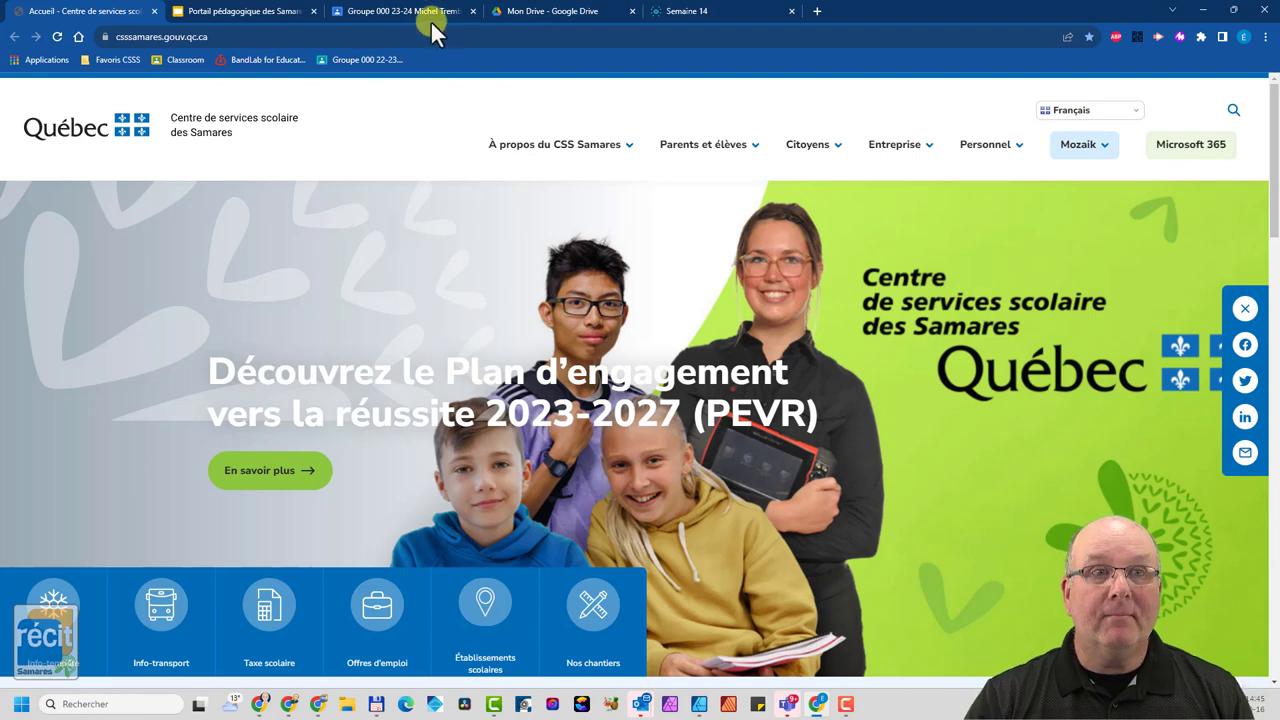
{"action": "left_click", "coordinate": [1203, 9]}
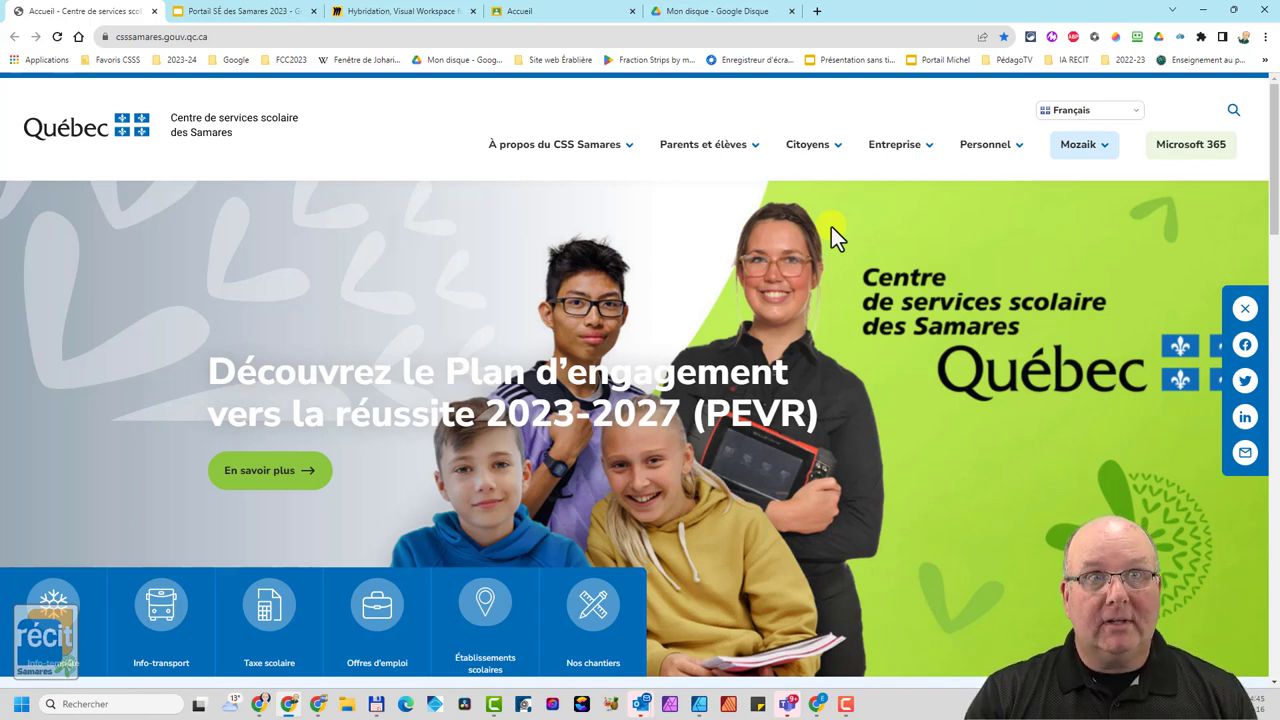
Start a new assignment under Travaux et devoirs in the Groupe 000 23-24 class.
{"action": "left_click", "coordinate": [590, 12]}
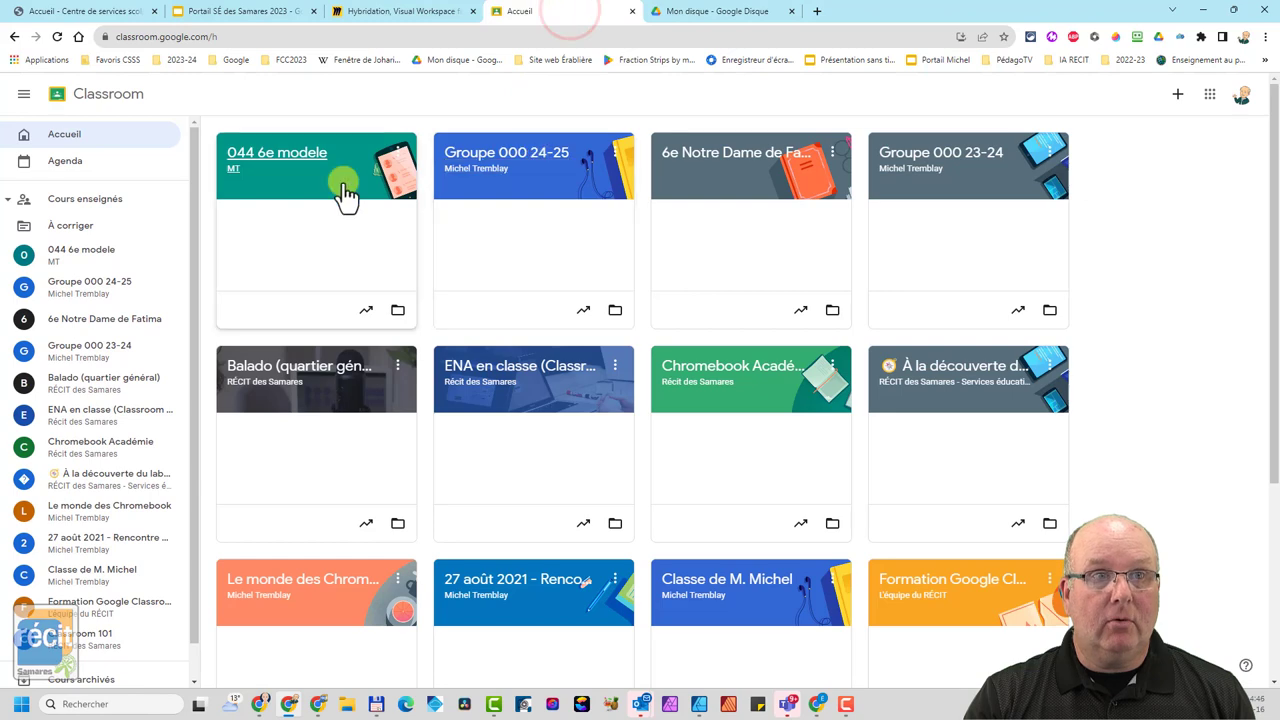
{"action": "left_click", "coordinate": [997, 181]}
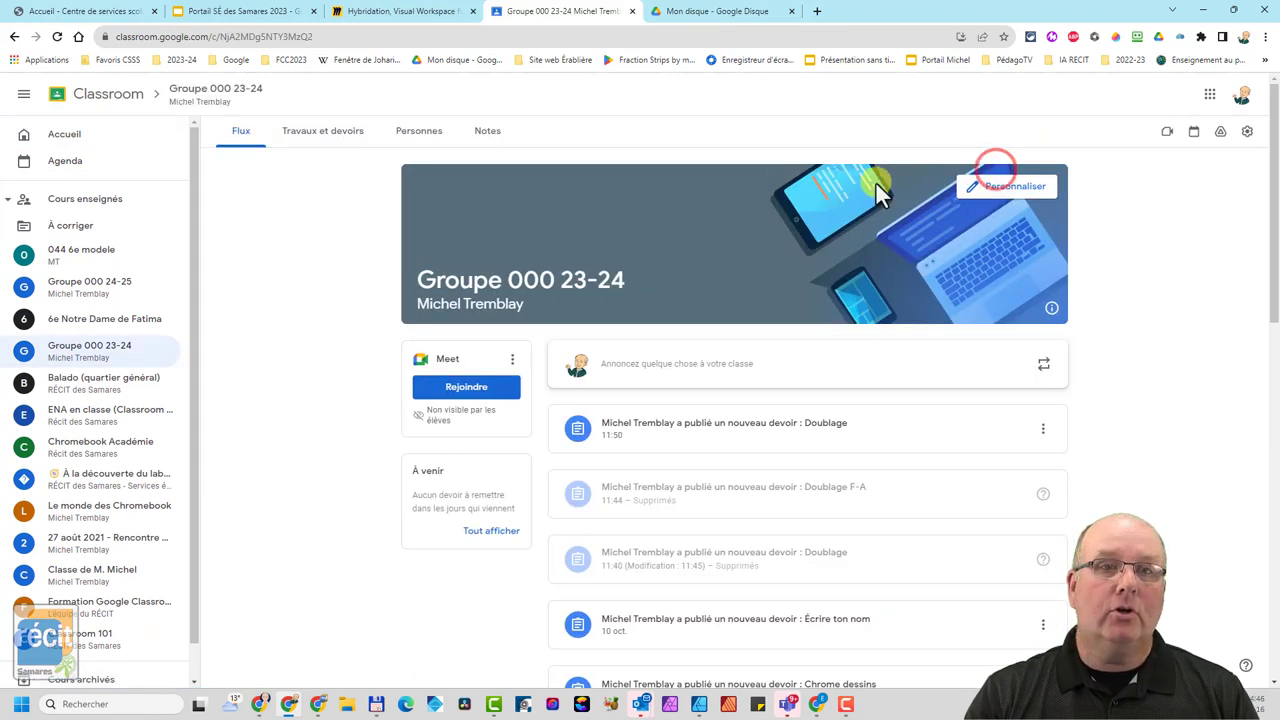
{"action": "left_click", "coordinate": [323, 135]}
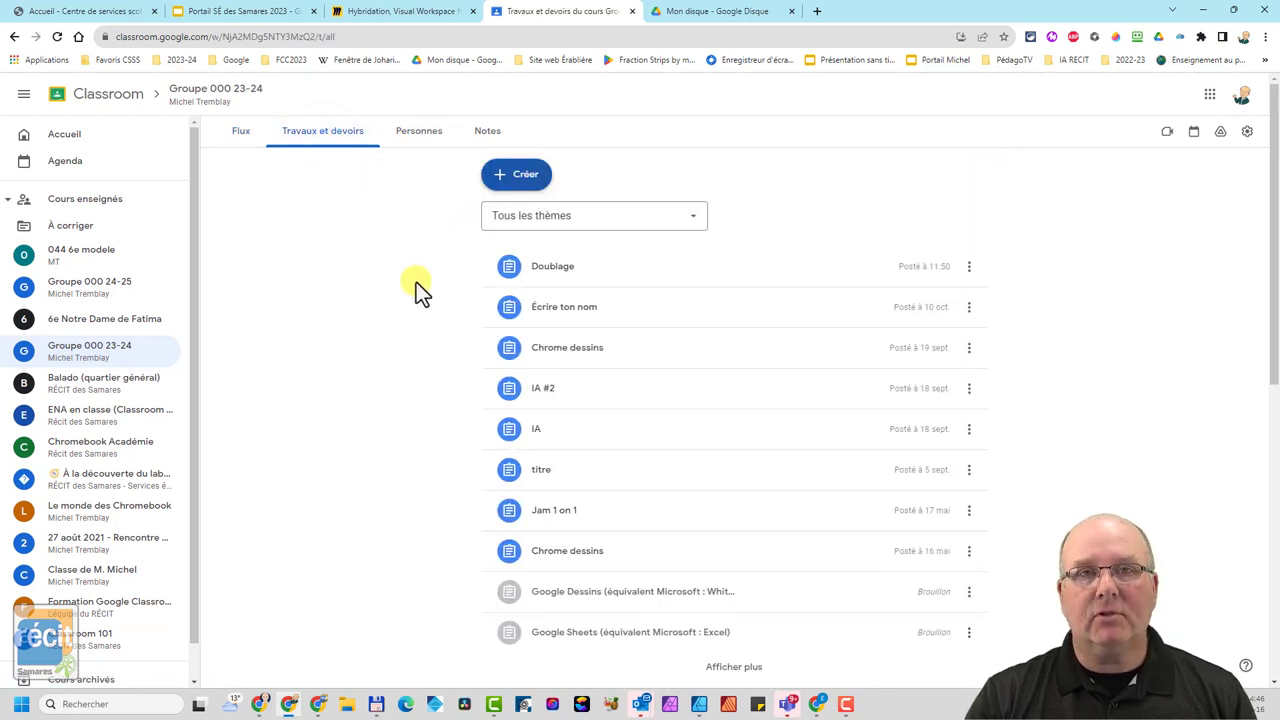
{"action": "left_click", "coordinate": [527, 177]}
{"action": "left_click", "coordinate": [540, 220]}
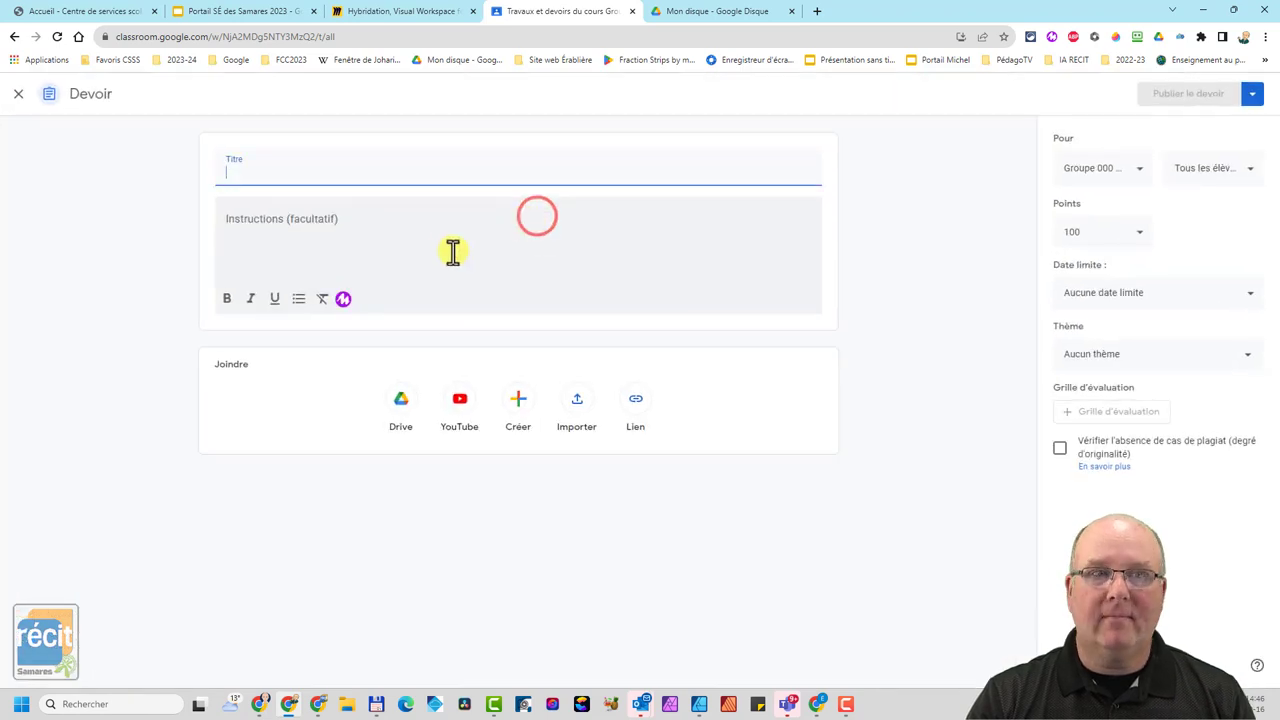
Title it 'Carte conceptuelle', add instructions 'abc', and attach a new Google Slides file.
{"action": "type", "text": "C"}
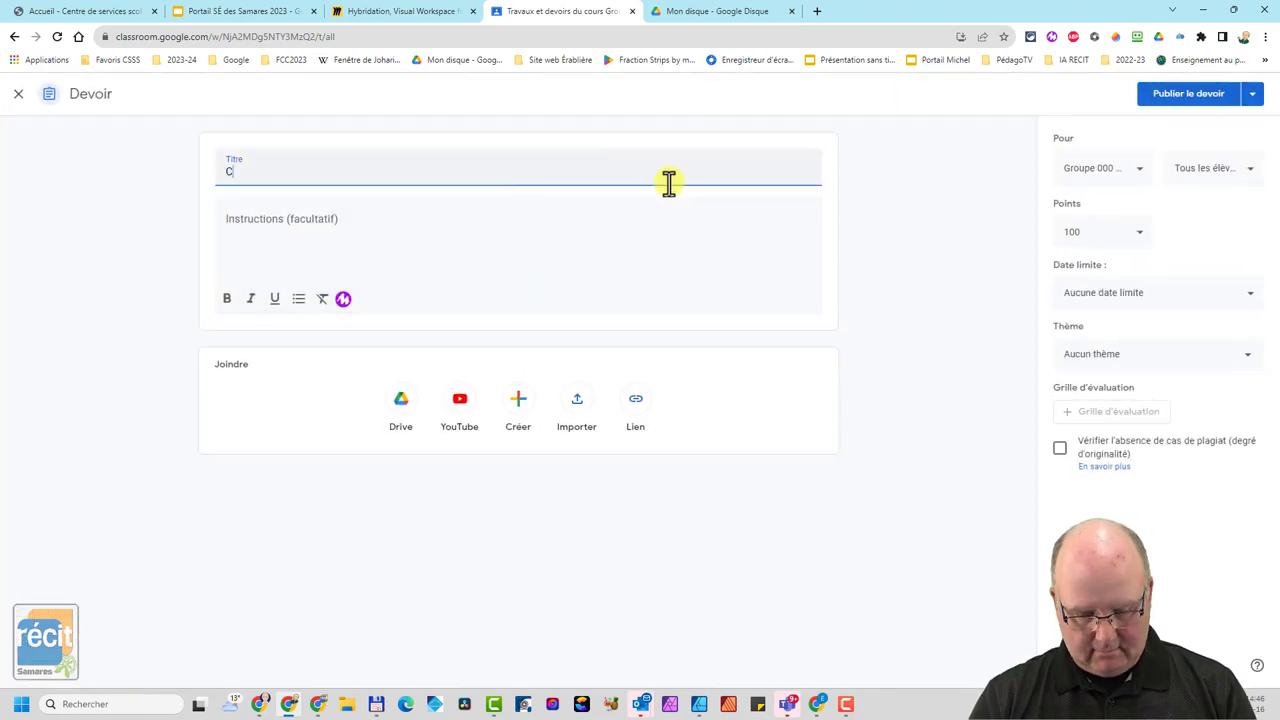
{"action": "type", "text": "arte conceptuelle"}
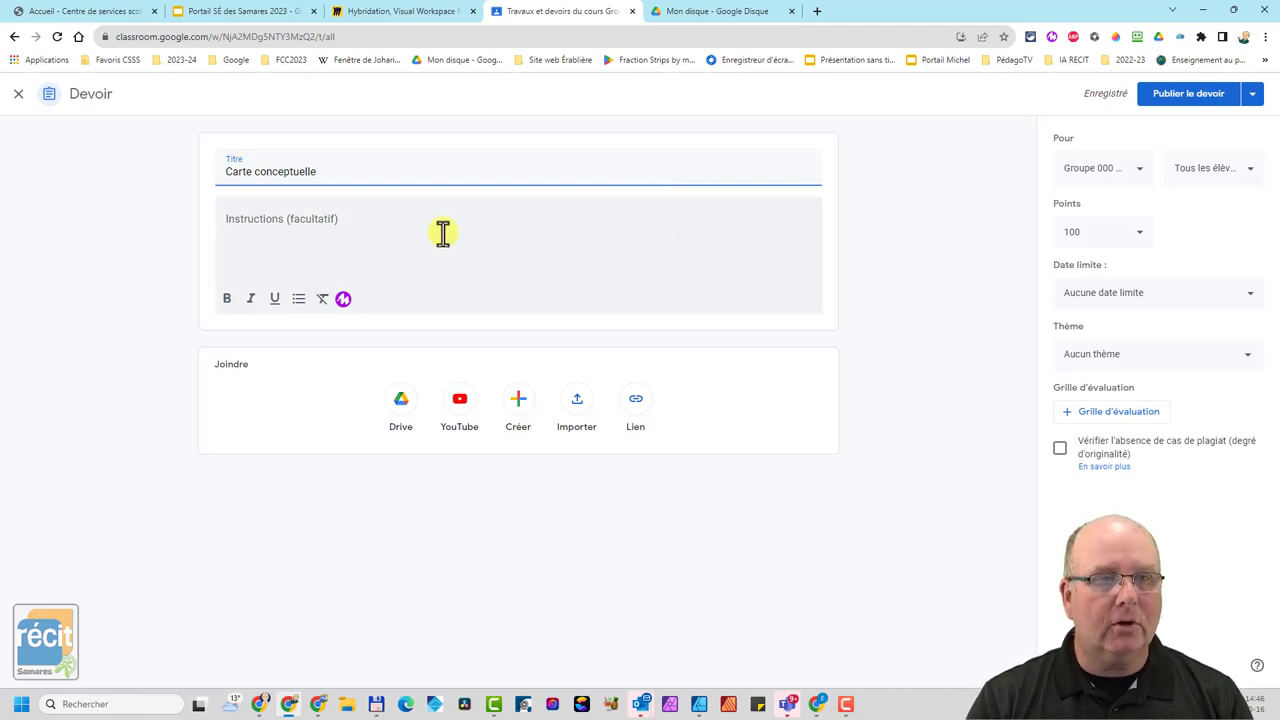
{"action": "left_click", "coordinate": [396, 232]}
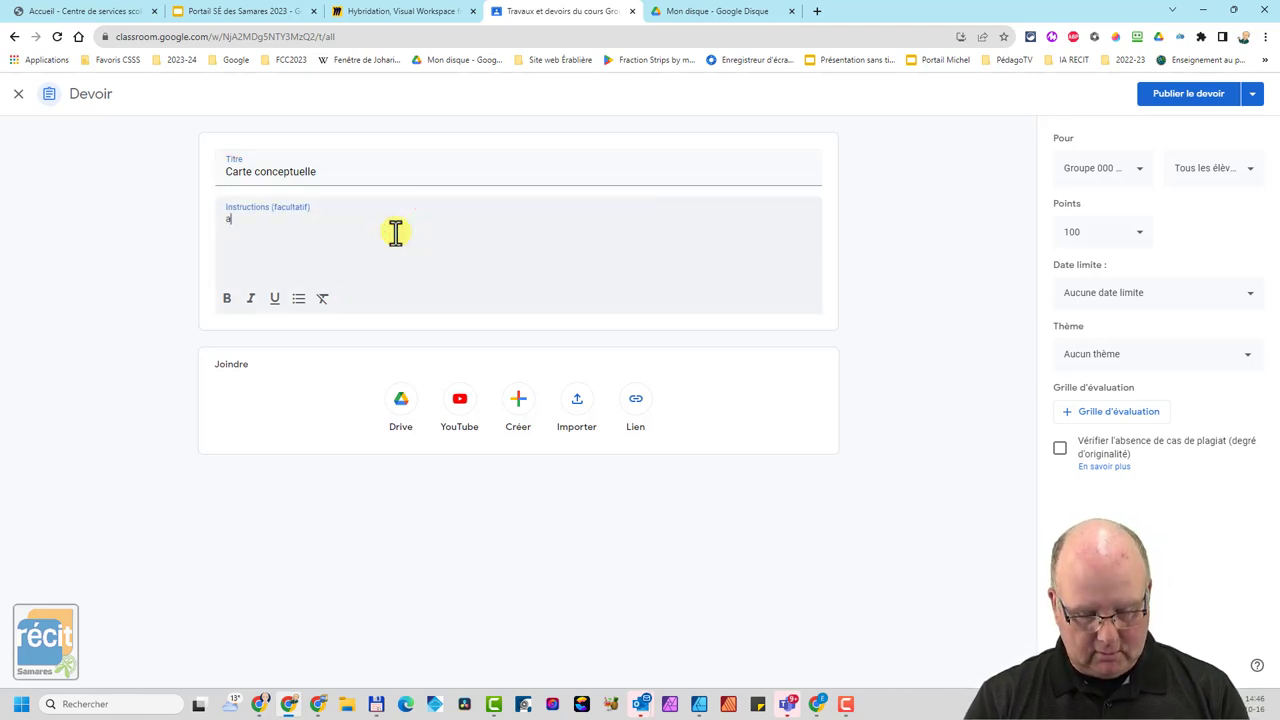
{"action": "type", "text": "abc"}
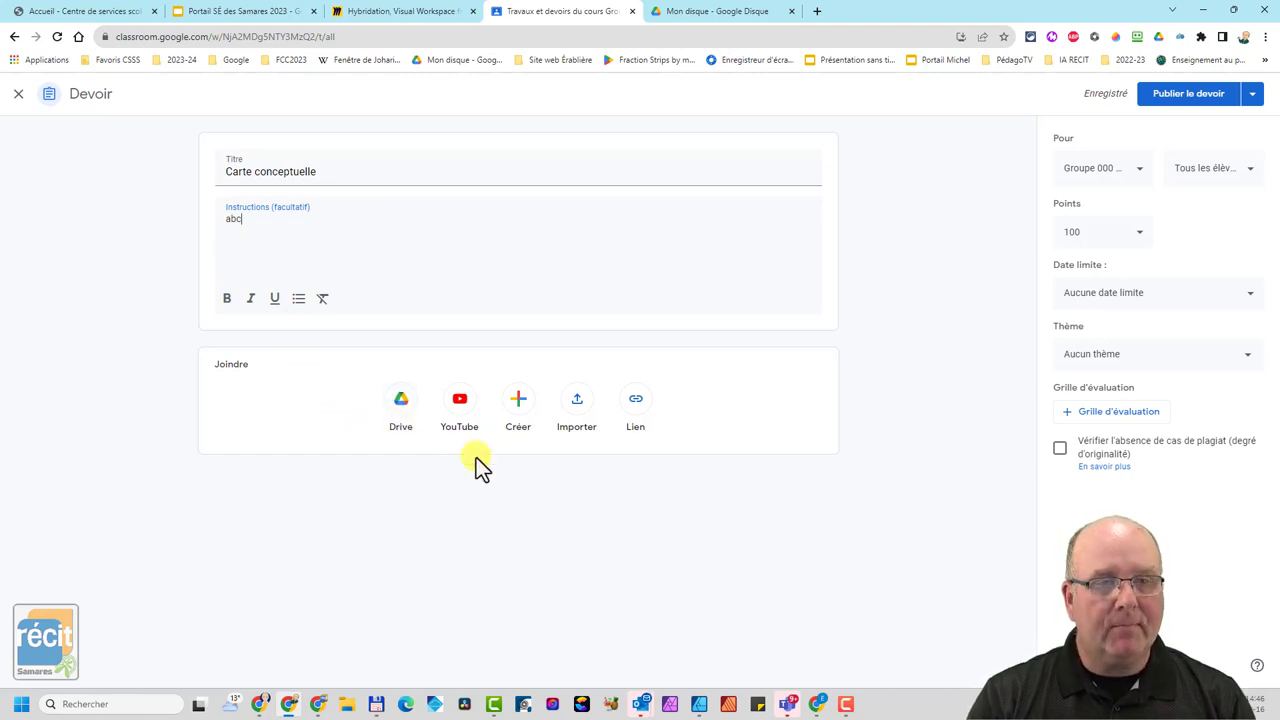
{"action": "left_click", "coordinate": [519, 402]}
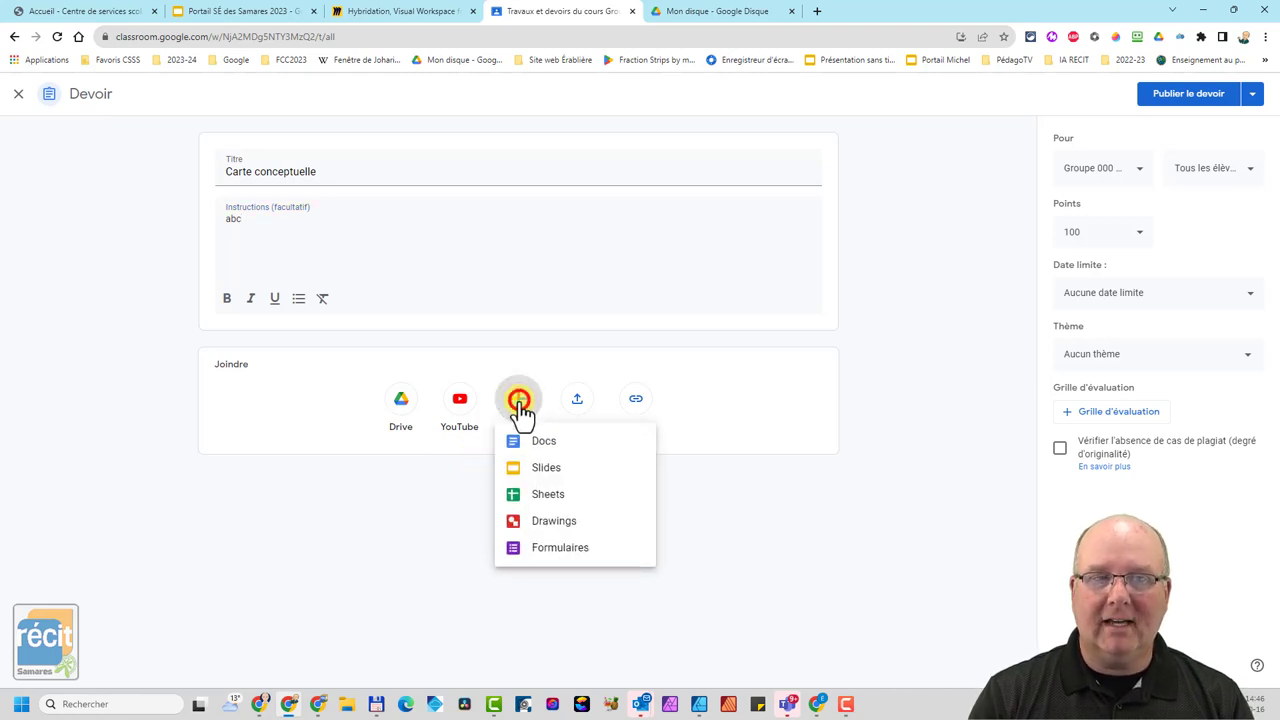
{"action": "left_click", "coordinate": [540, 470]}
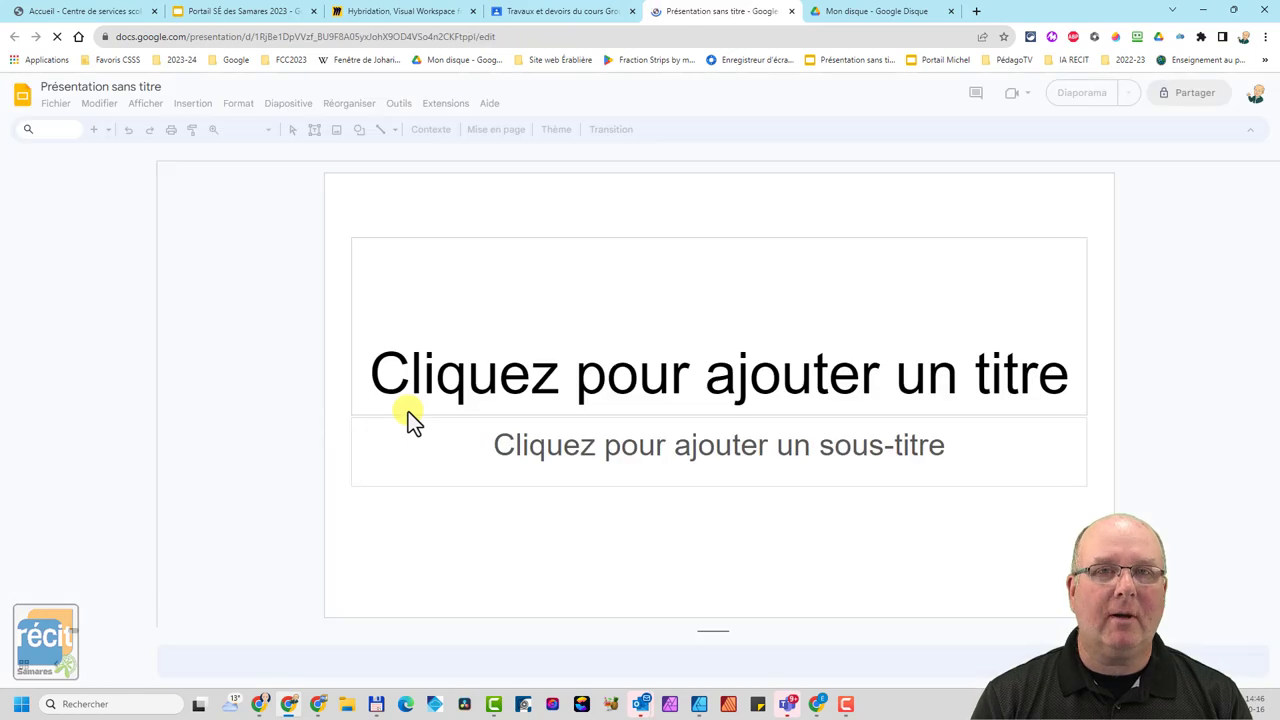
Look at Google Drive's new-item list, then return to the untitled presentation.
{"action": "left_click", "coordinate": [875, 12]}
{"action": "left_click", "coordinate": [60, 145]}
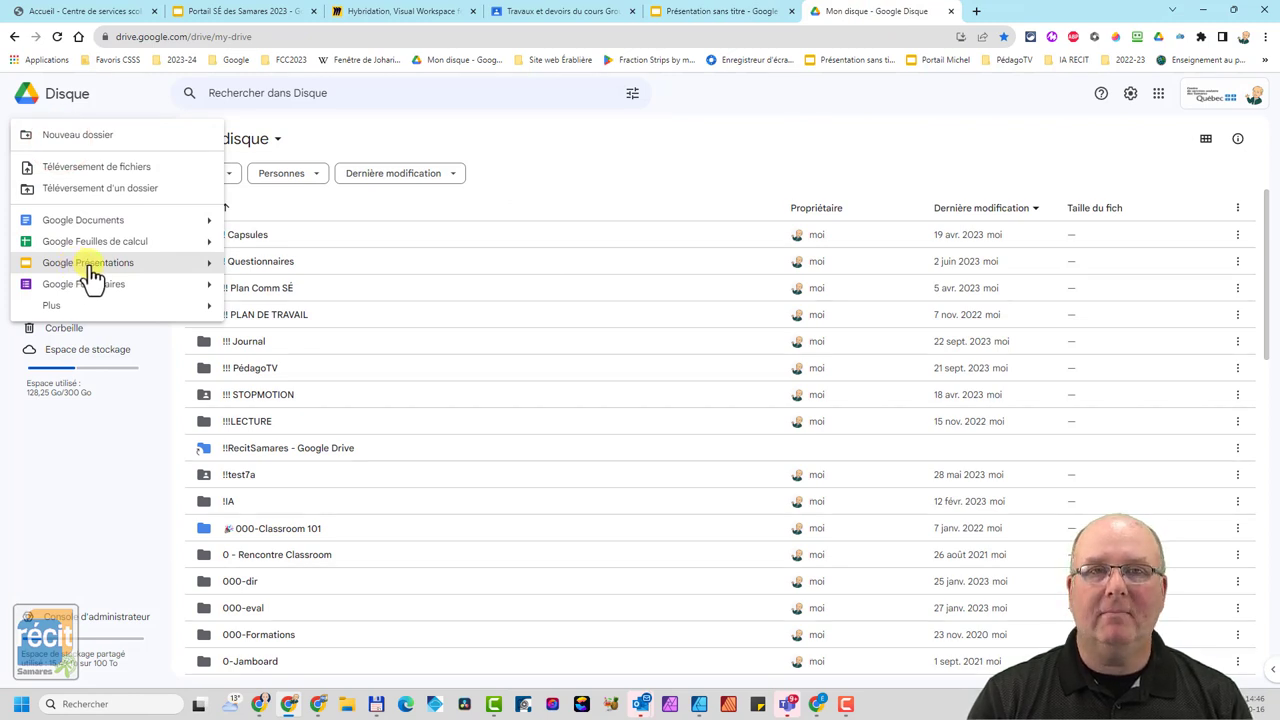
{"action": "left_click", "coordinate": [492, 126]}
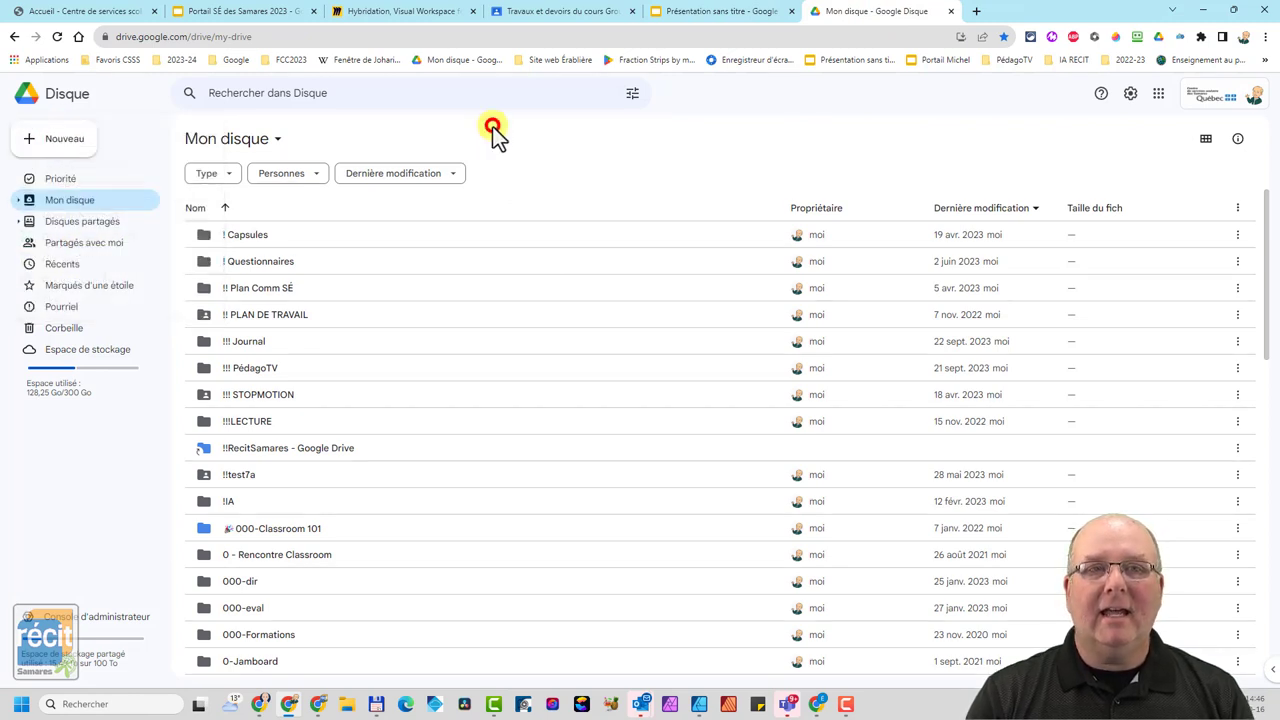
{"action": "left_click", "coordinate": [750, 18]}
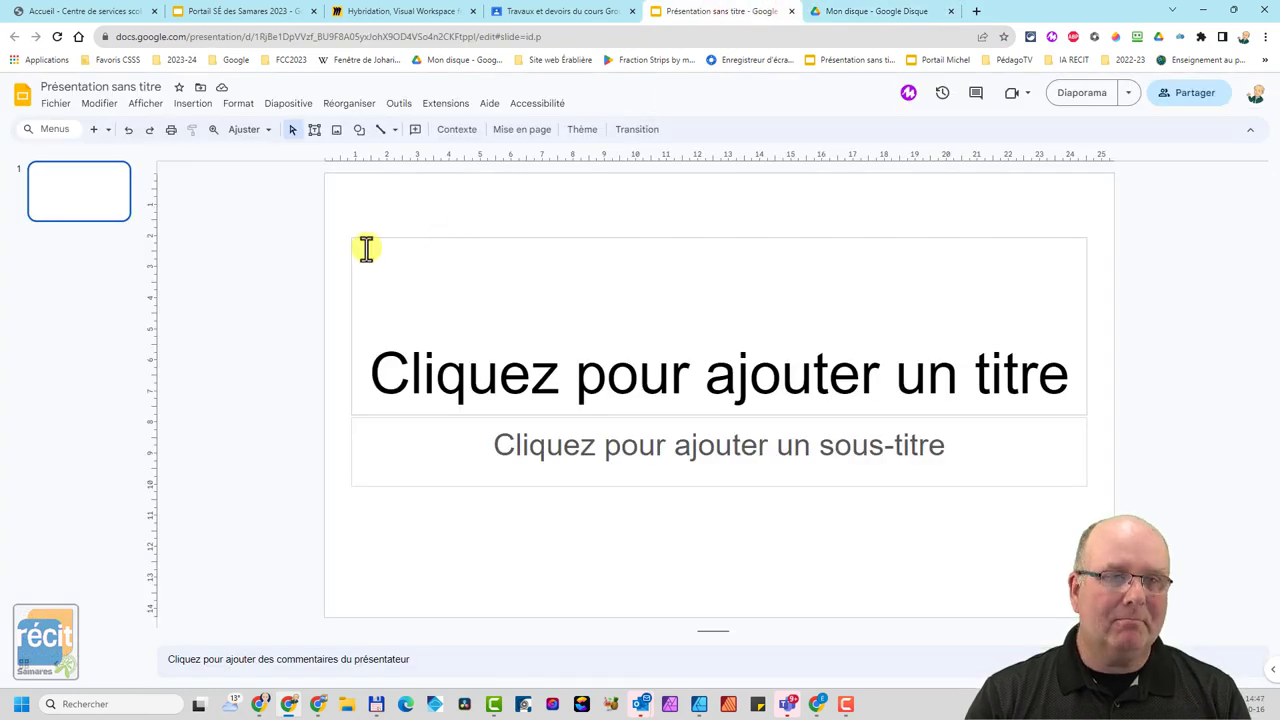
Name the presentation 'Carte conceptuelle 14' and delete the title and subtitle placeholders.
{"action": "left_click", "coordinate": [137, 86]}
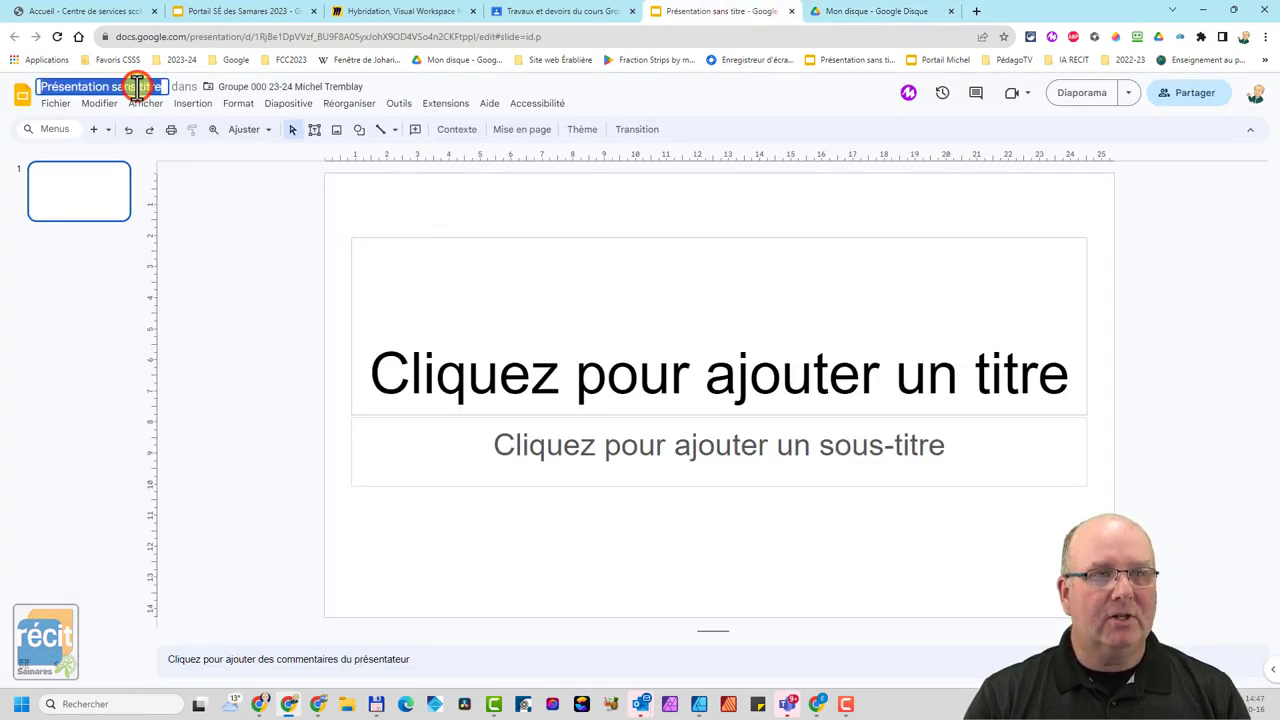
{"action": "type", "text": "Ca"}
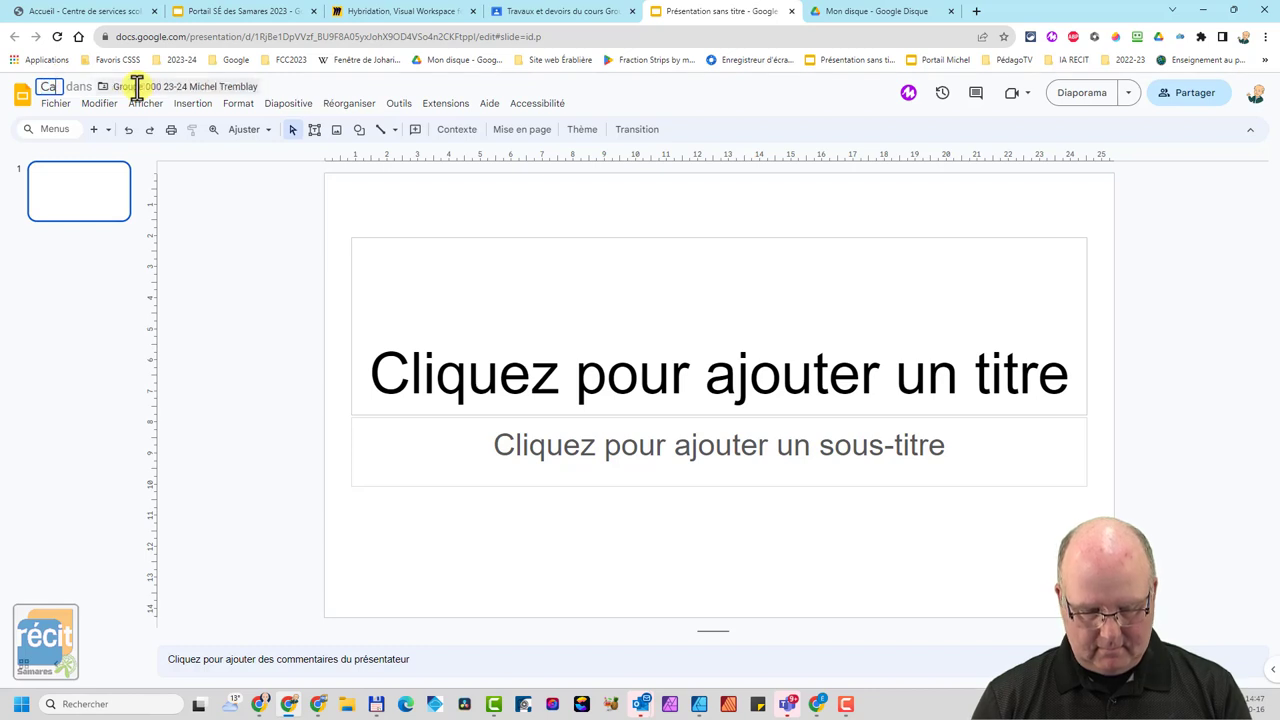
{"action": "type", "text": "rte con"}
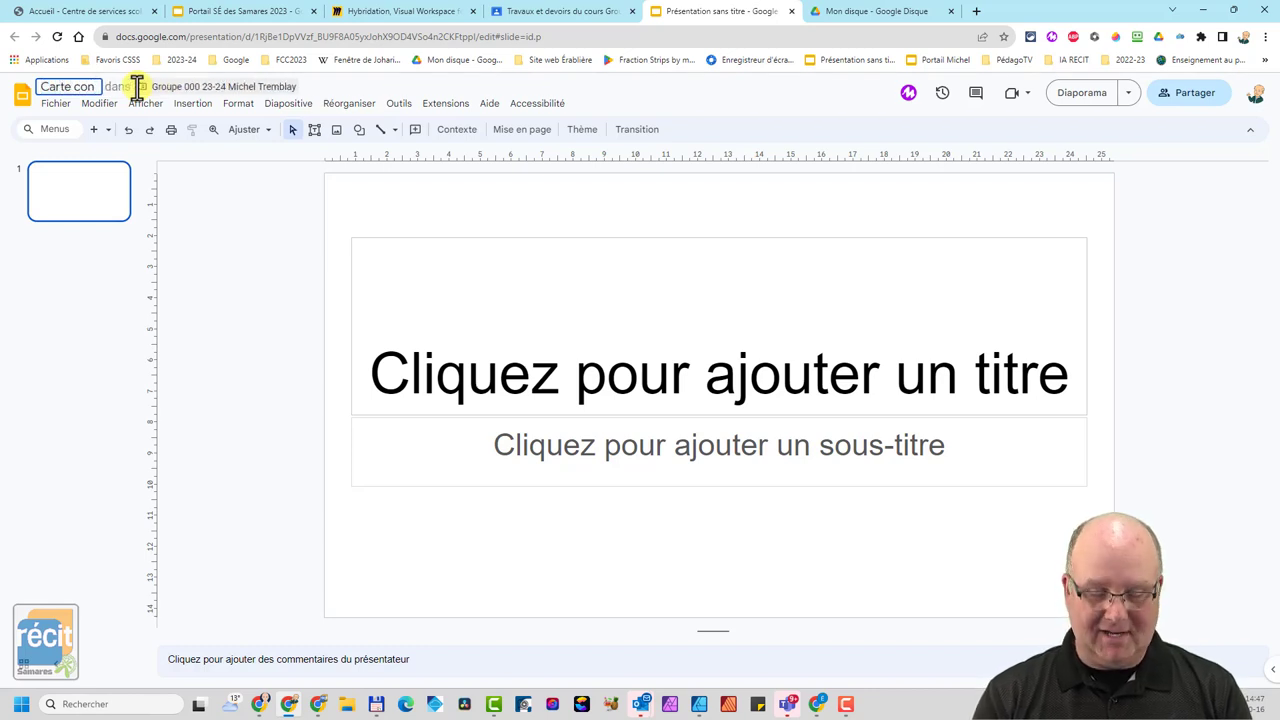
{"action": "type", "text": "ceptuelle"}
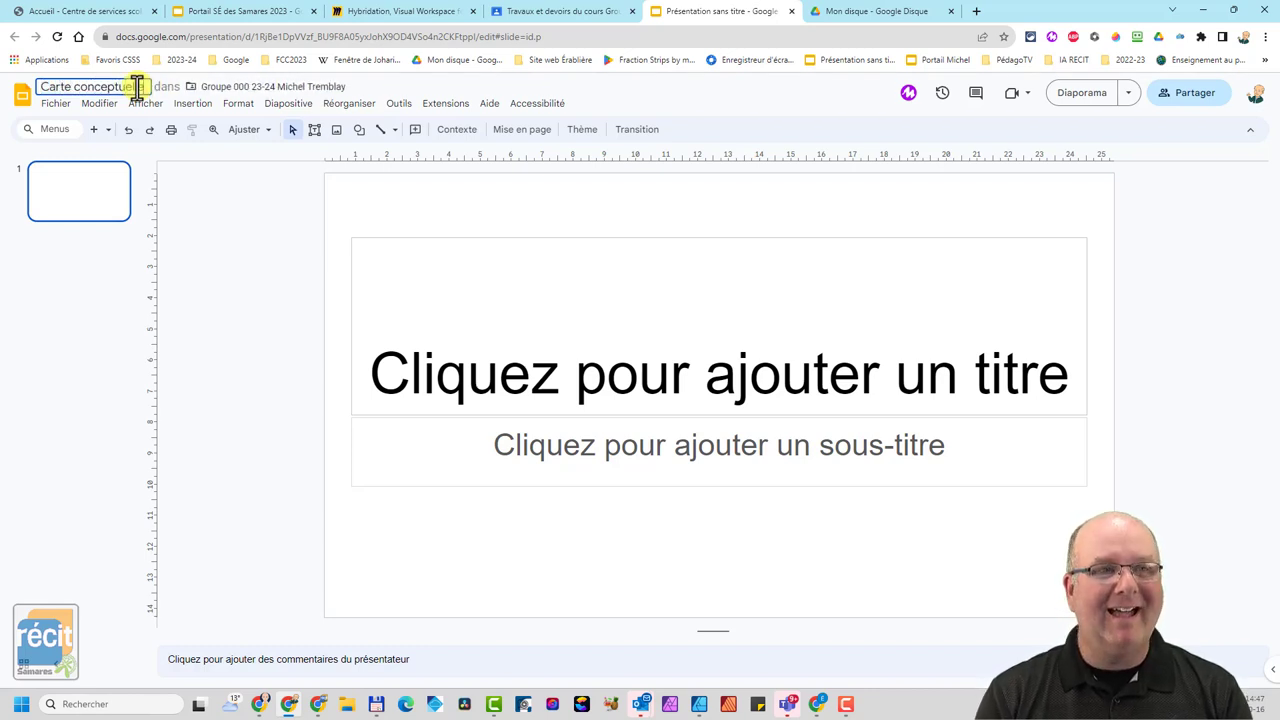
{"action": "type", "text": " 14"}
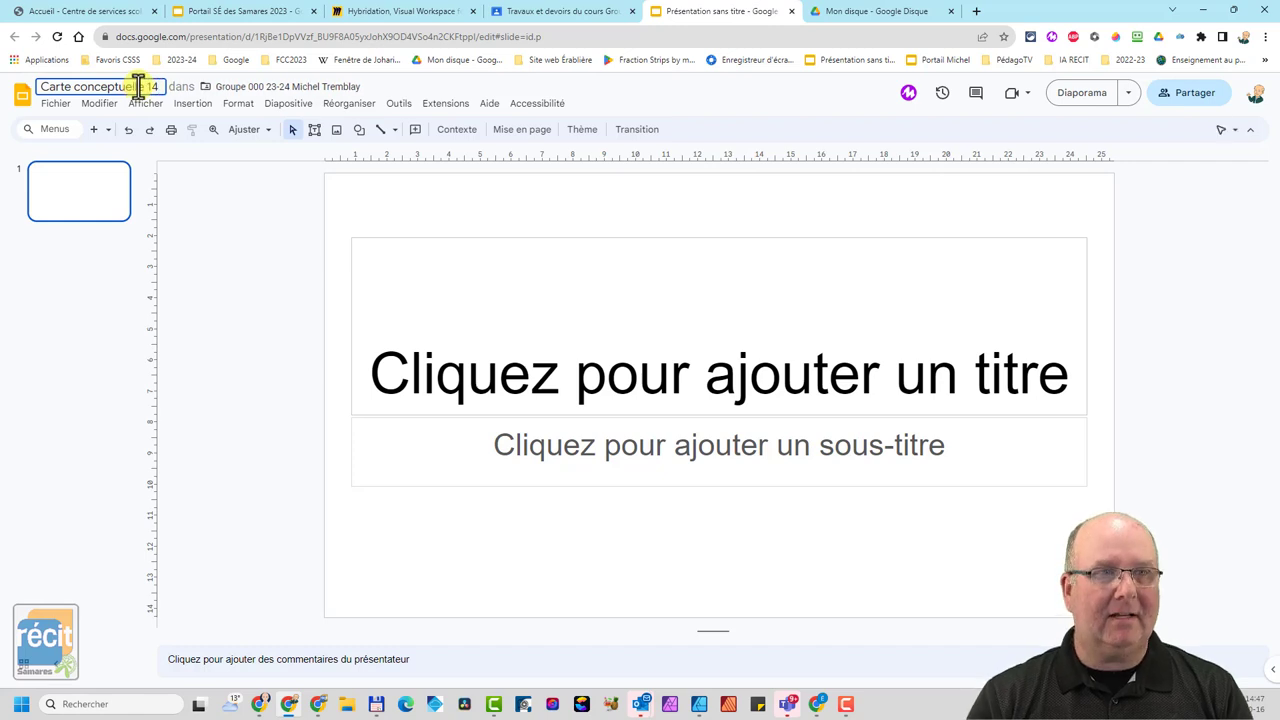
{"action": "left_click", "coordinate": [229, 231]}
{"action": "mouse_move", "coordinate": [340, 216]}
{"action": "left_mouse_down"}
{"action": "mouse_move", "coordinate": [706, 538]}
{"action": "mouse_move", "coordinate": [850, 549]}
{"action": "left_mouse_up"}
{"action": "key", "text": "Delete"}
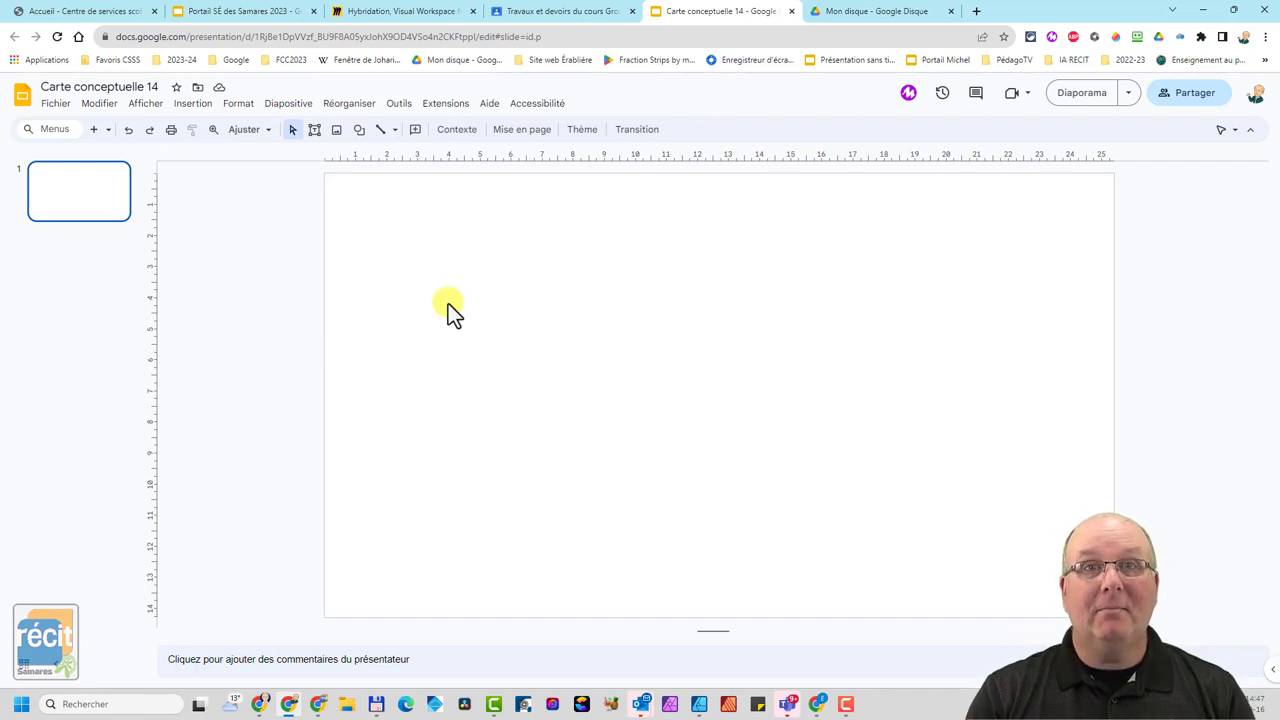
Set a custom 17 x 11 inch page size in Configuration de la page.
{"action": "left_click", "coordinate": [58, 105]}
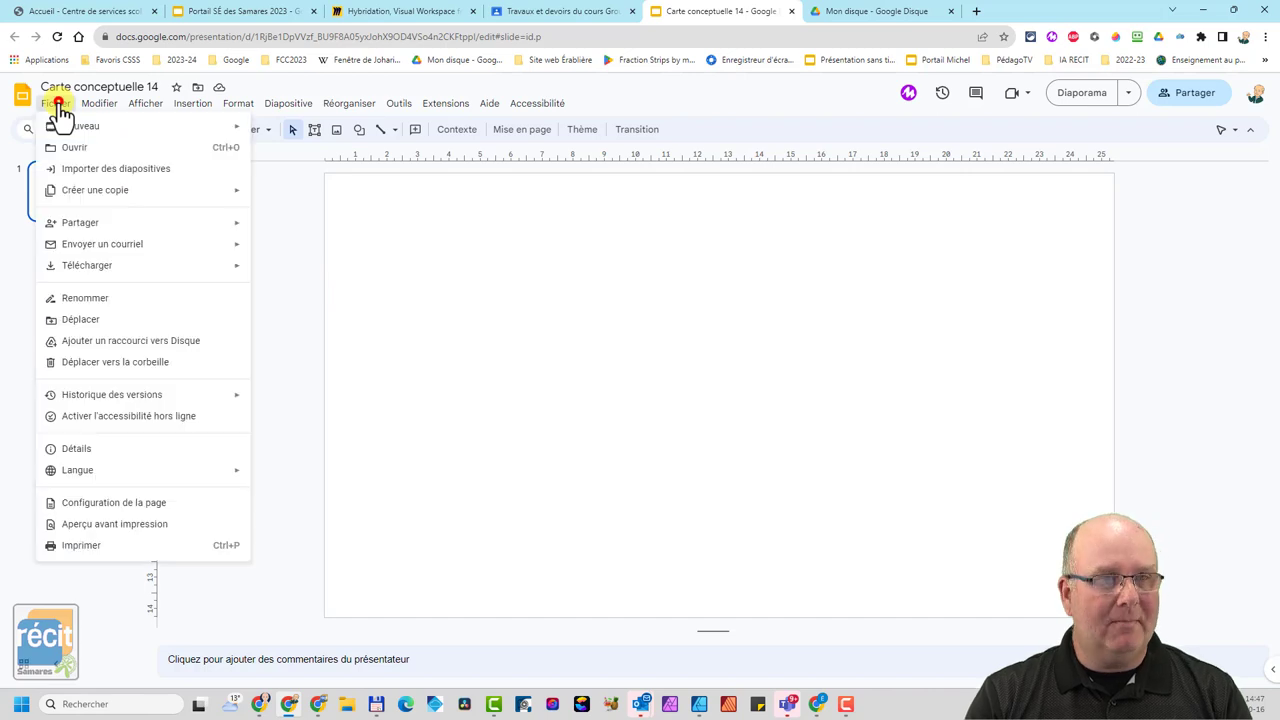
{"action": "left_click", "coordinate": [130, 505]}
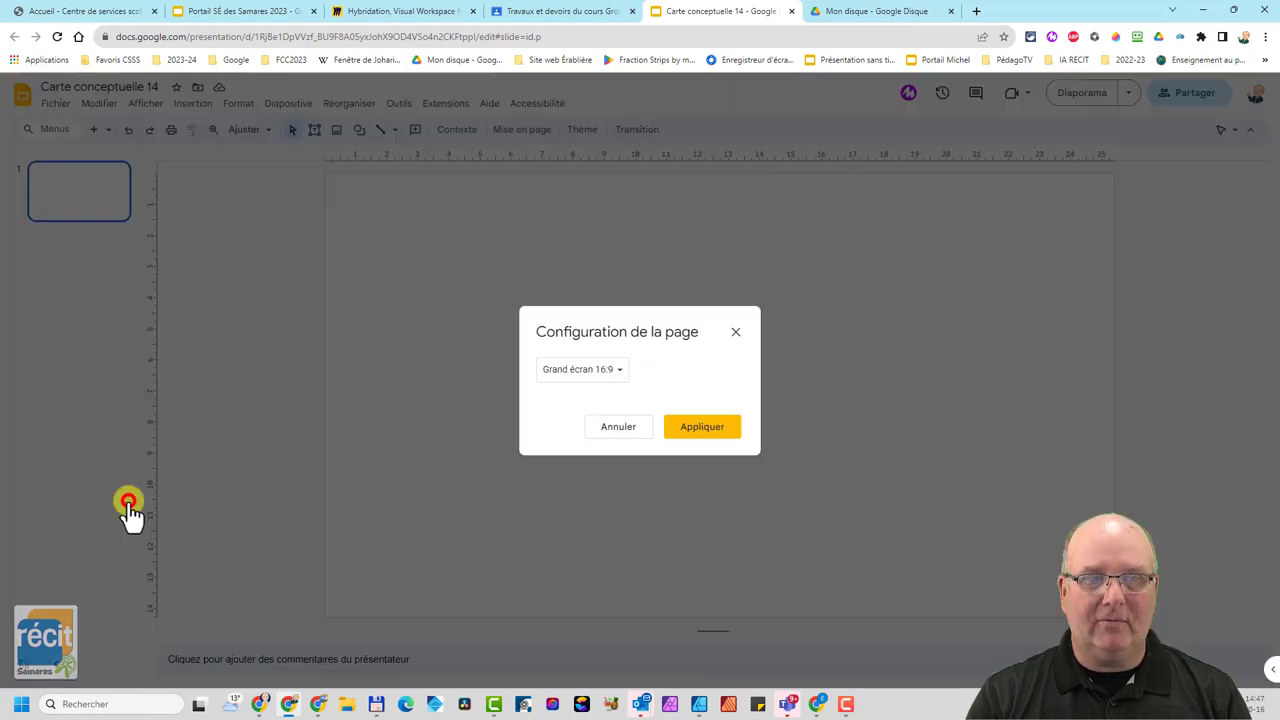
{"action": "left_click", "coordinate": [585, 372]}
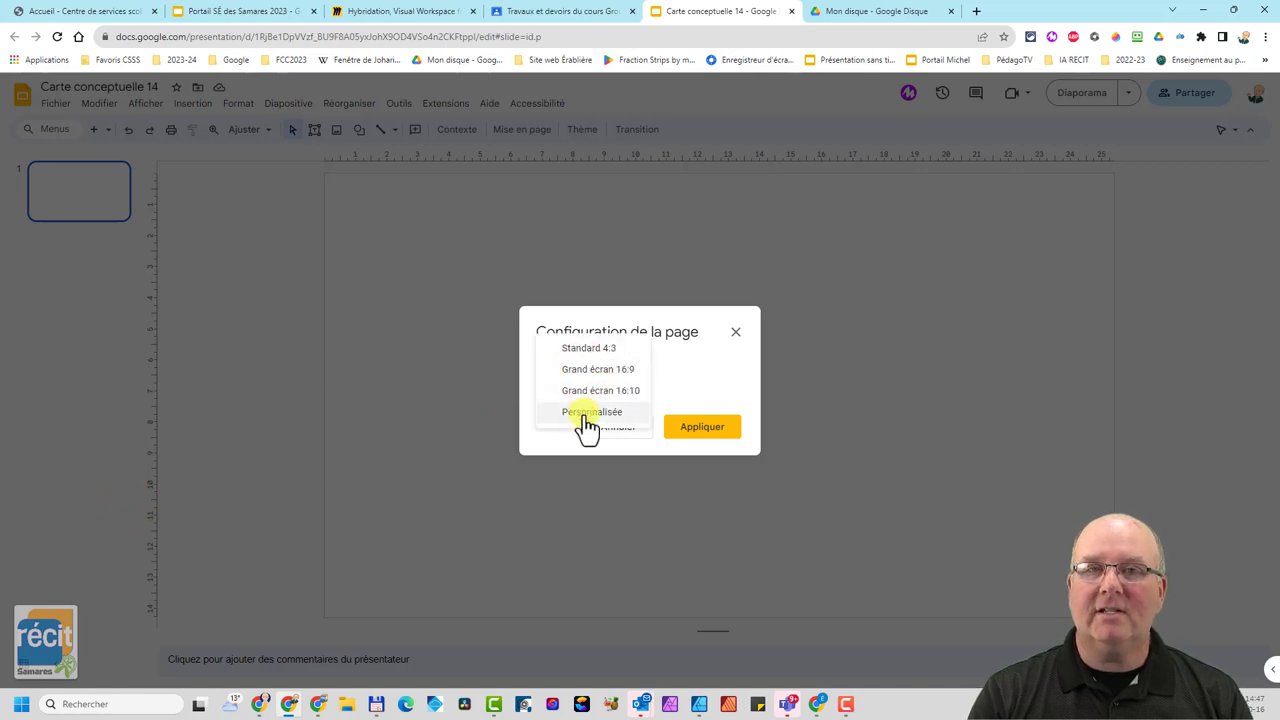
{"action": "left_click", "coordinate": [585, 414]}
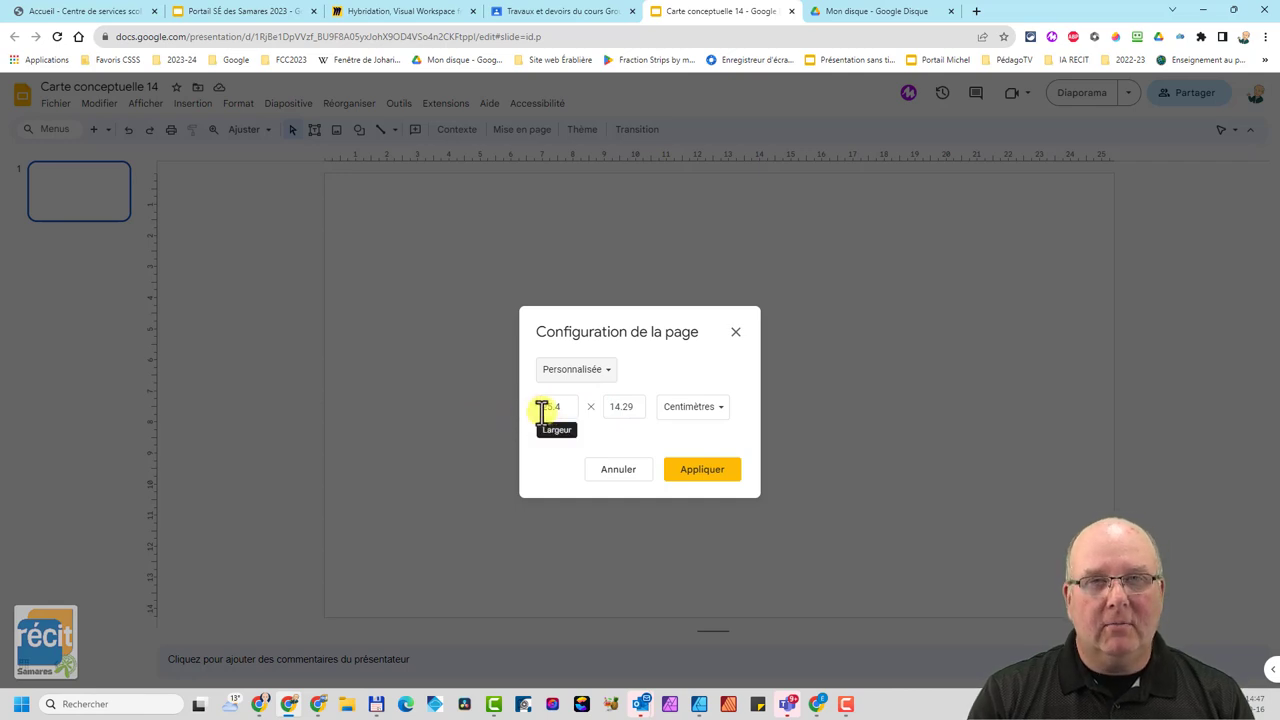
{"action": "left_click", "coordinate": [688, 410]}
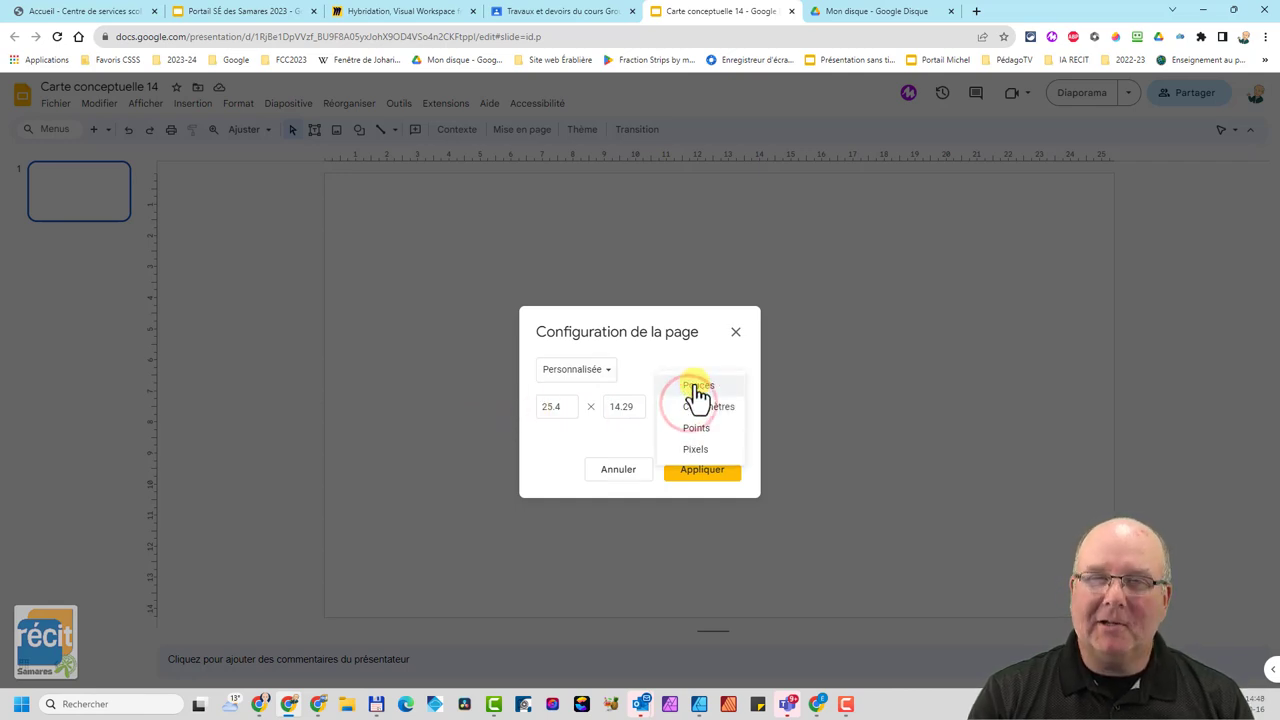
{"action": "left_click", "coordinate": [697, 387]}
{"action": "double_click", "coordinate": [556, 406]}
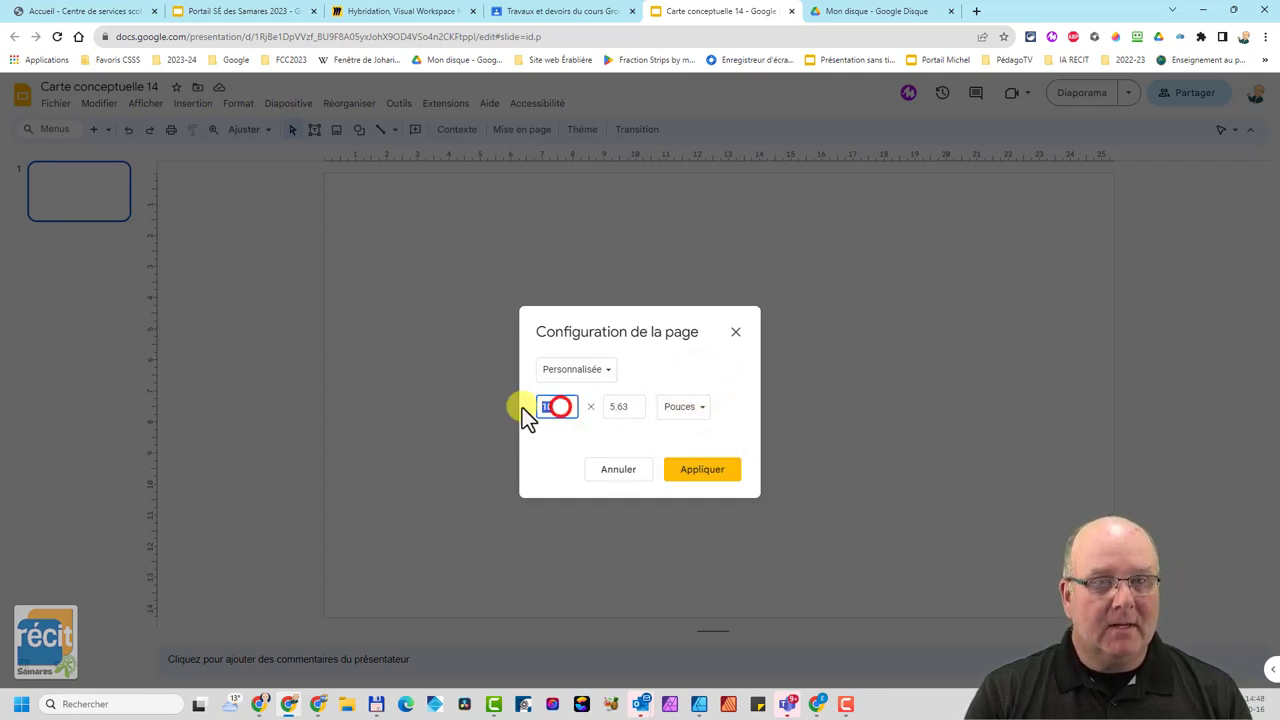
{"action": "type", "text": "11"}
{"action": "key", "text": "Tab"}
{"action": "type", "text": "8"}
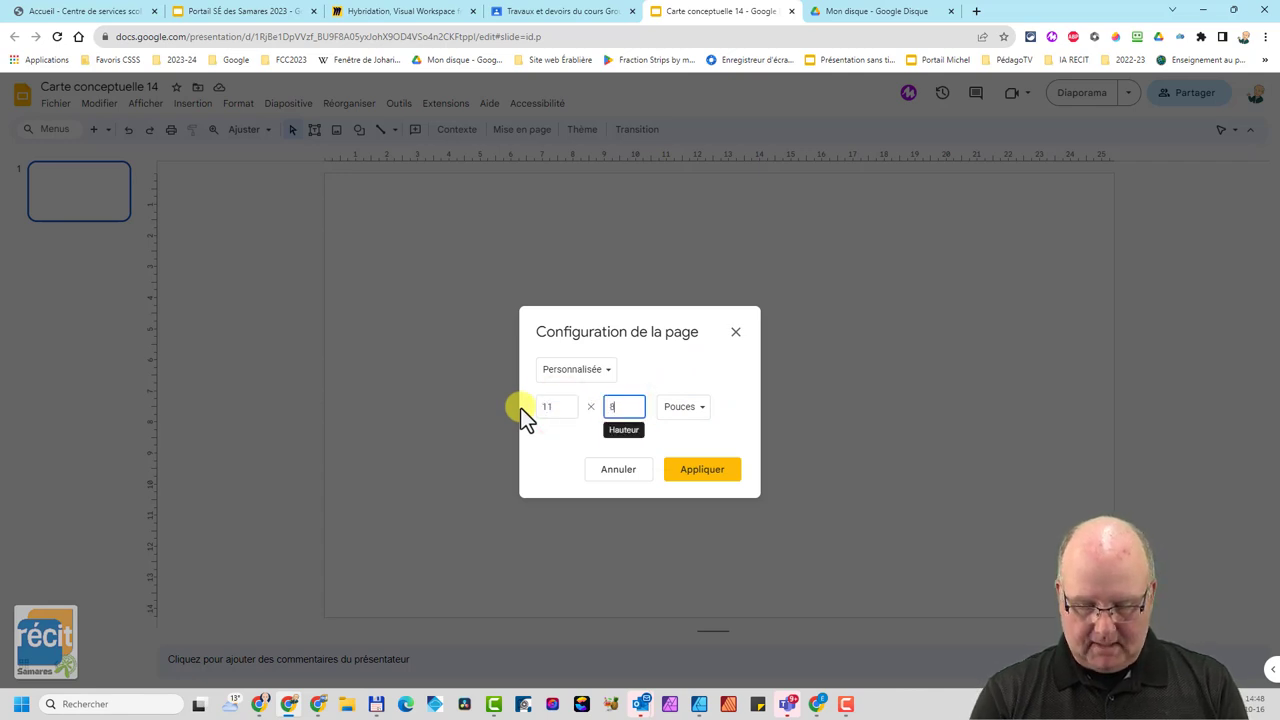
{"action": "type", "text": ".5"}
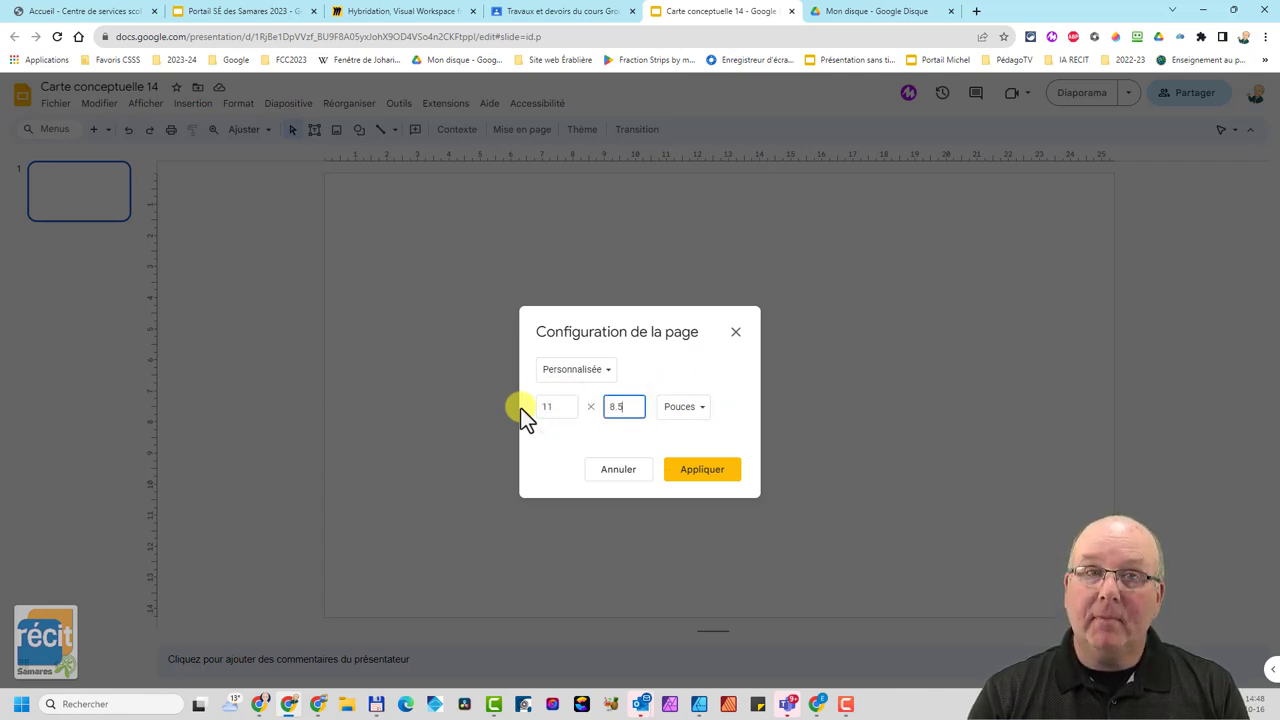
{"action": "double_click", "coordinate": [557, 406]}
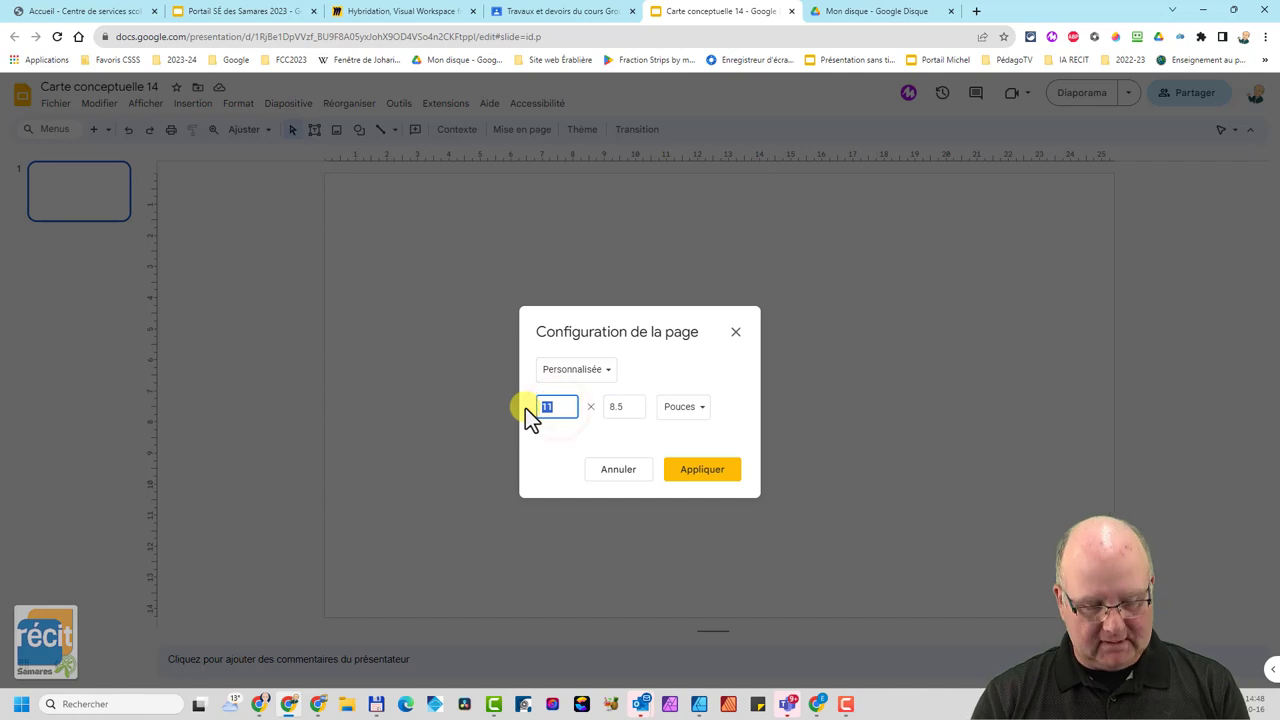
{"action": "type", "text": "17"}
{"action": "key", "text": "Tab"}
{"action": "type", "text": "11"}
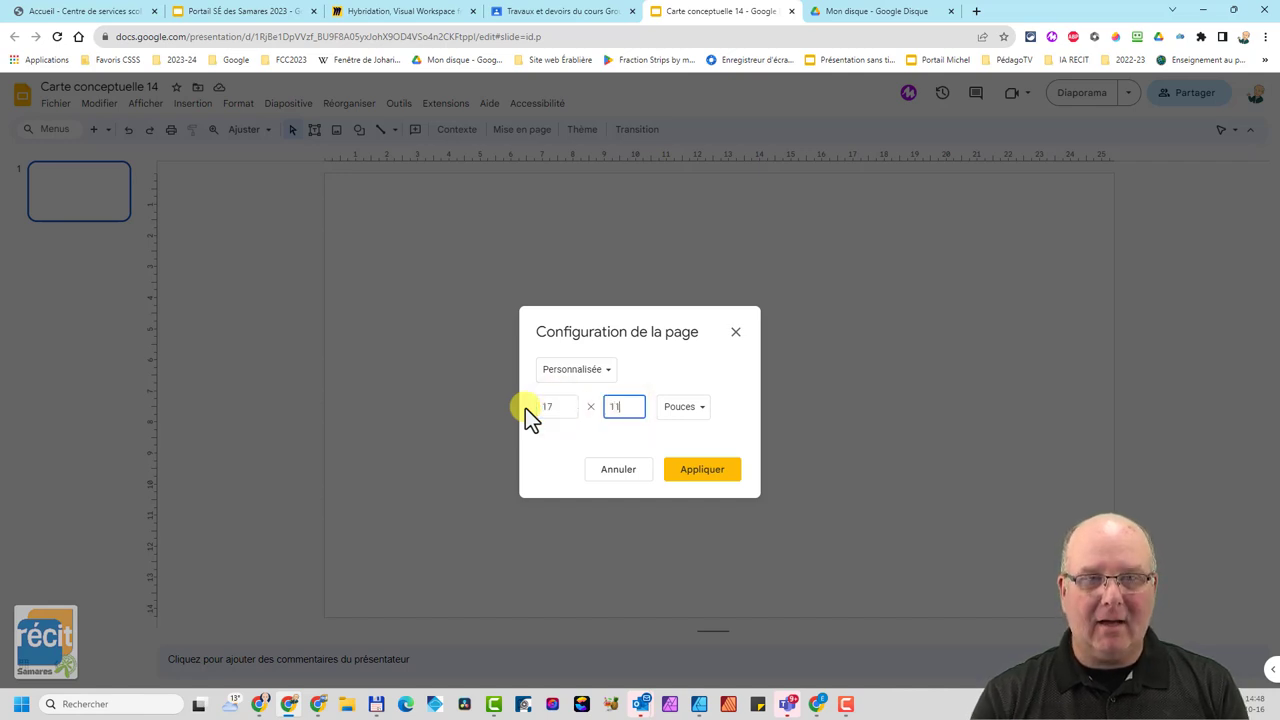
{"action": "left_click", "coordinate": [702, 469]}
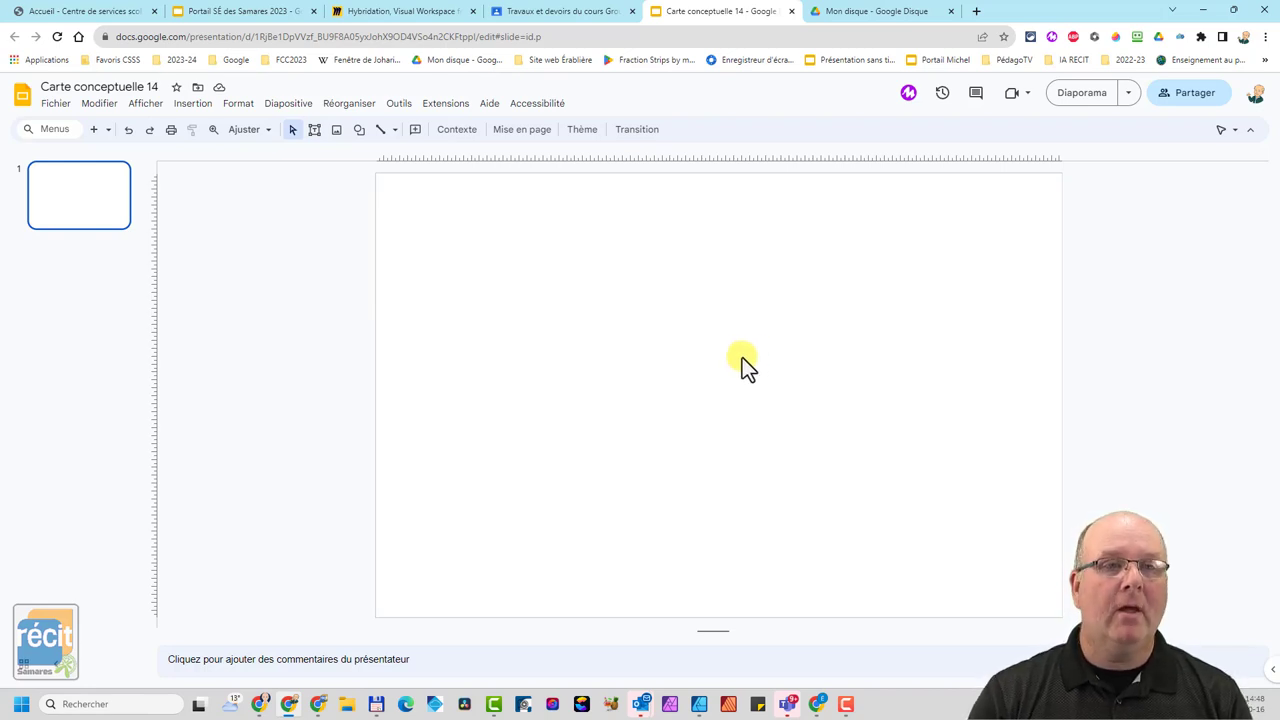
Draw a rounded rectangle containing '?' to the left of the slide.
{"action": "left_click", "coordinate": [359, 131]}
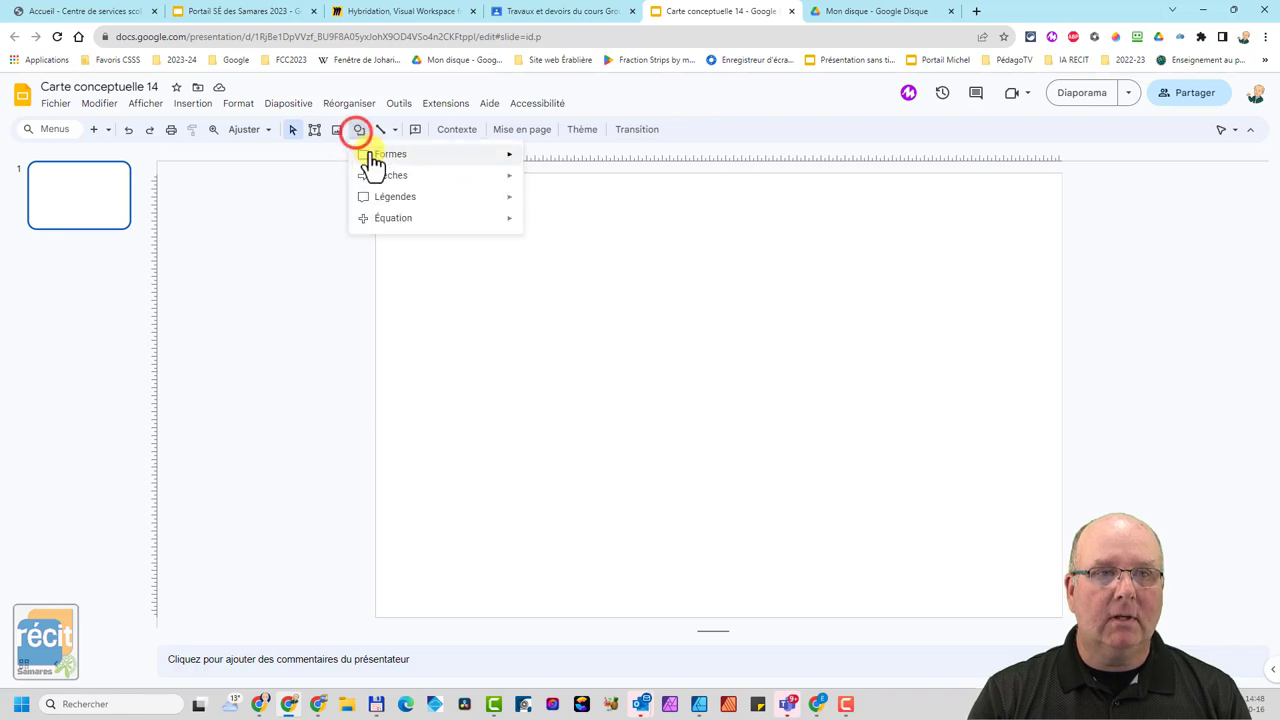
{"action": "left_click", "coordinate": [368, 154]}
{"action": "left_click", "coordinate": [553, 170]}
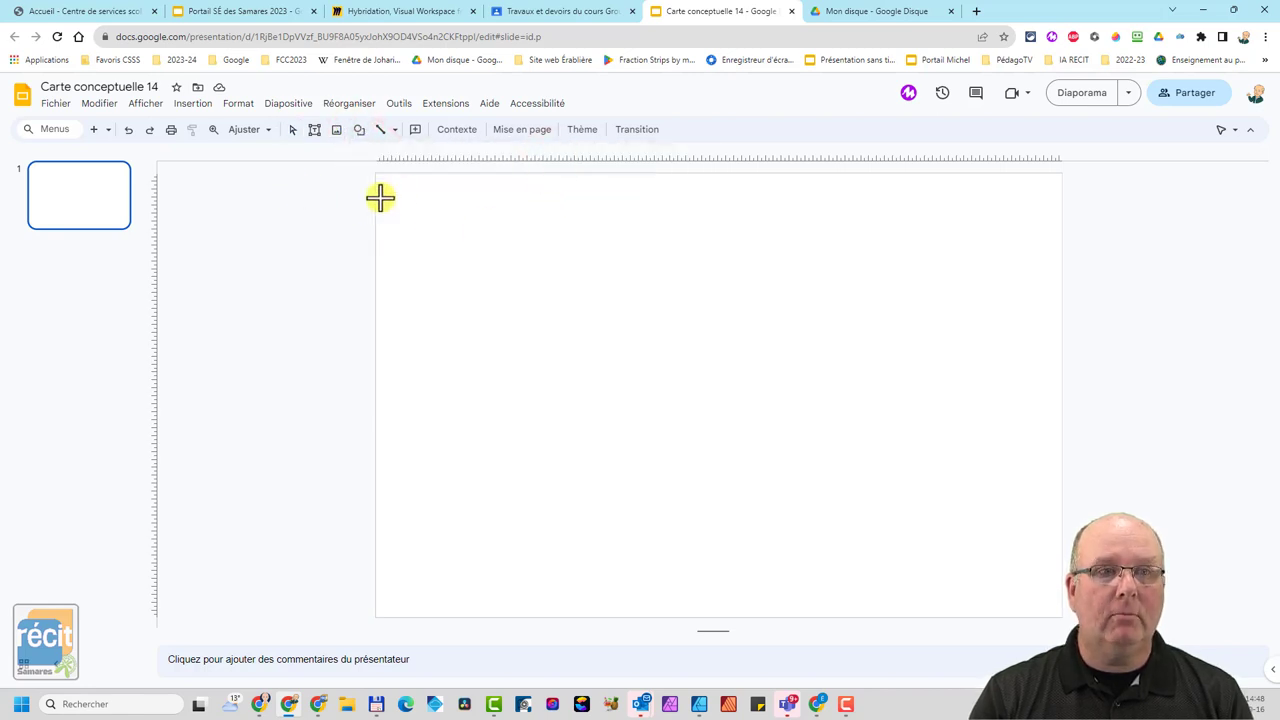
{"action": "left_click_drag", "start_coordinate": [290, 184], "coordinate": [359, 216]}
{"action": "left_click", "coordinate": [338, 207]}
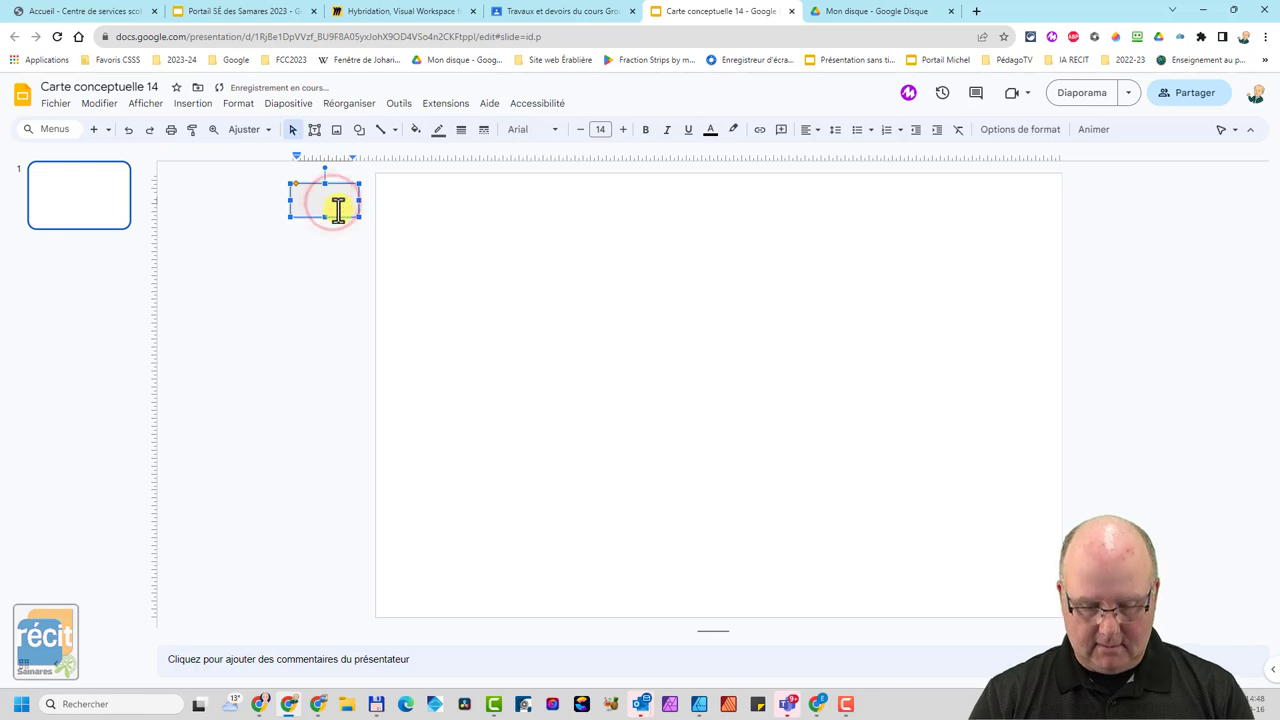
{"action": "type", "text": "1"}
{"action": "left_click", "coordinate": [231, 204]}
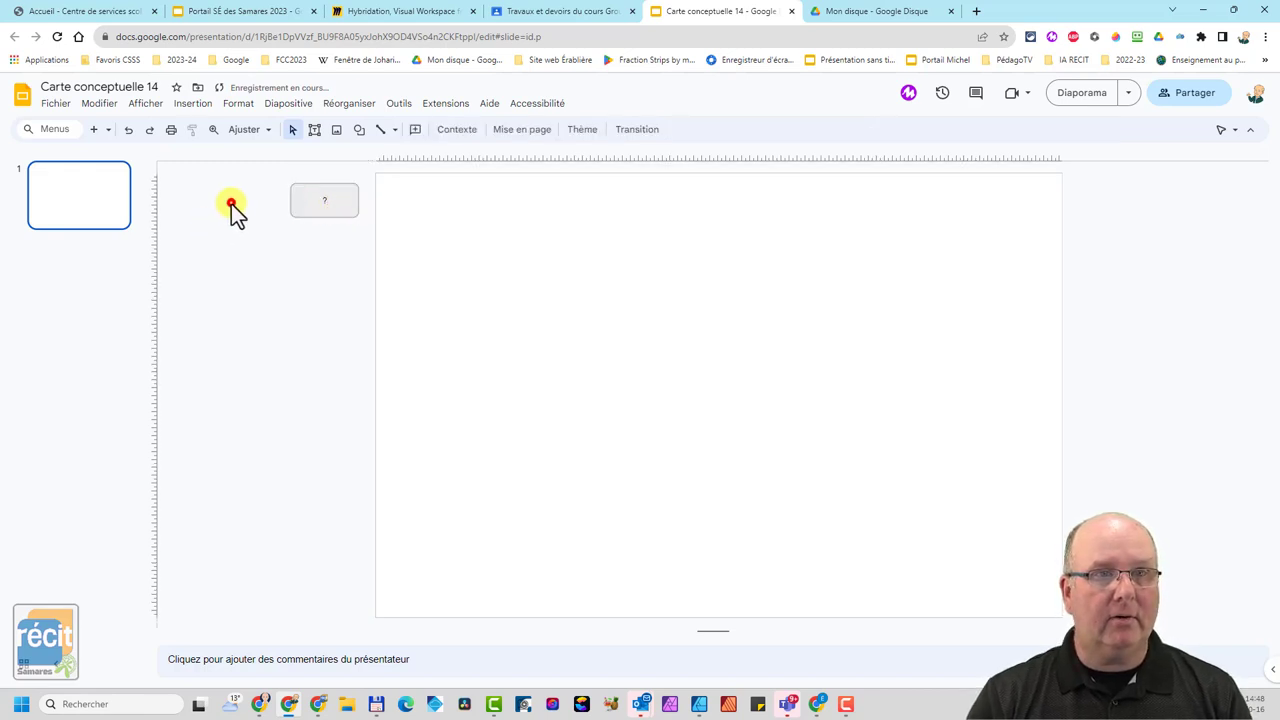
Duplicate the grey '?' shape three times.
{"action": "left_click", "coordinate": [308, 217]}
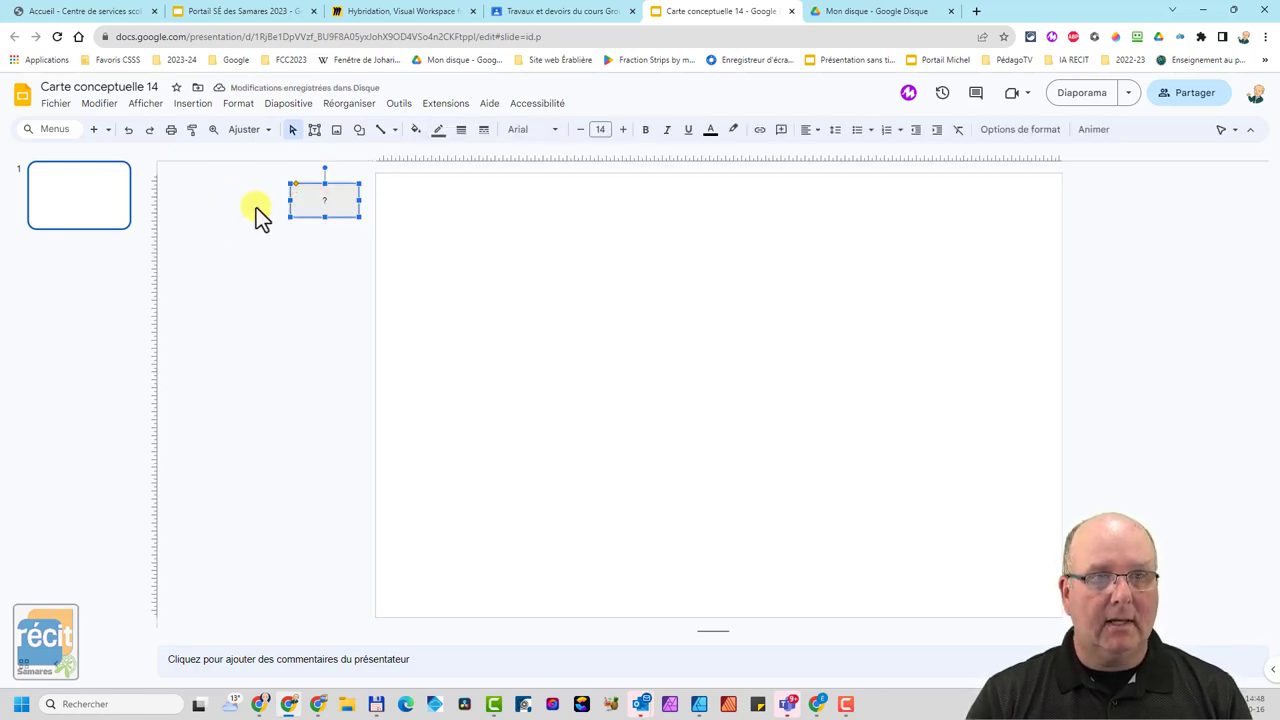
{"action": "key", "text": "ctrl+d"}
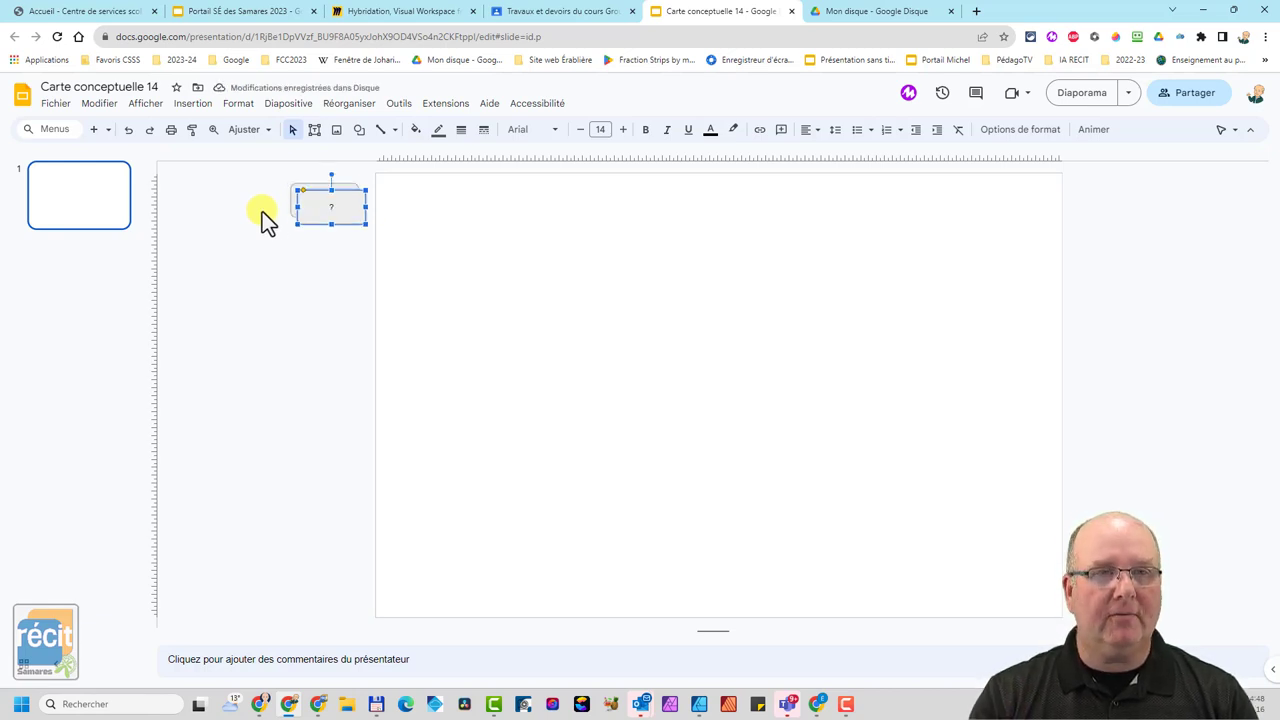
{"action": "key", "text": "ctrl+d"}
{"action": "key", "text": "ctrl+d"}
{"action": "key", "text": "ctrl+d"}
{"action": "key", "text": "ctrl+d"}
{"action": "key", "text": "ctrl+d"}
{"action": "key", "text": "ctrl+d"}
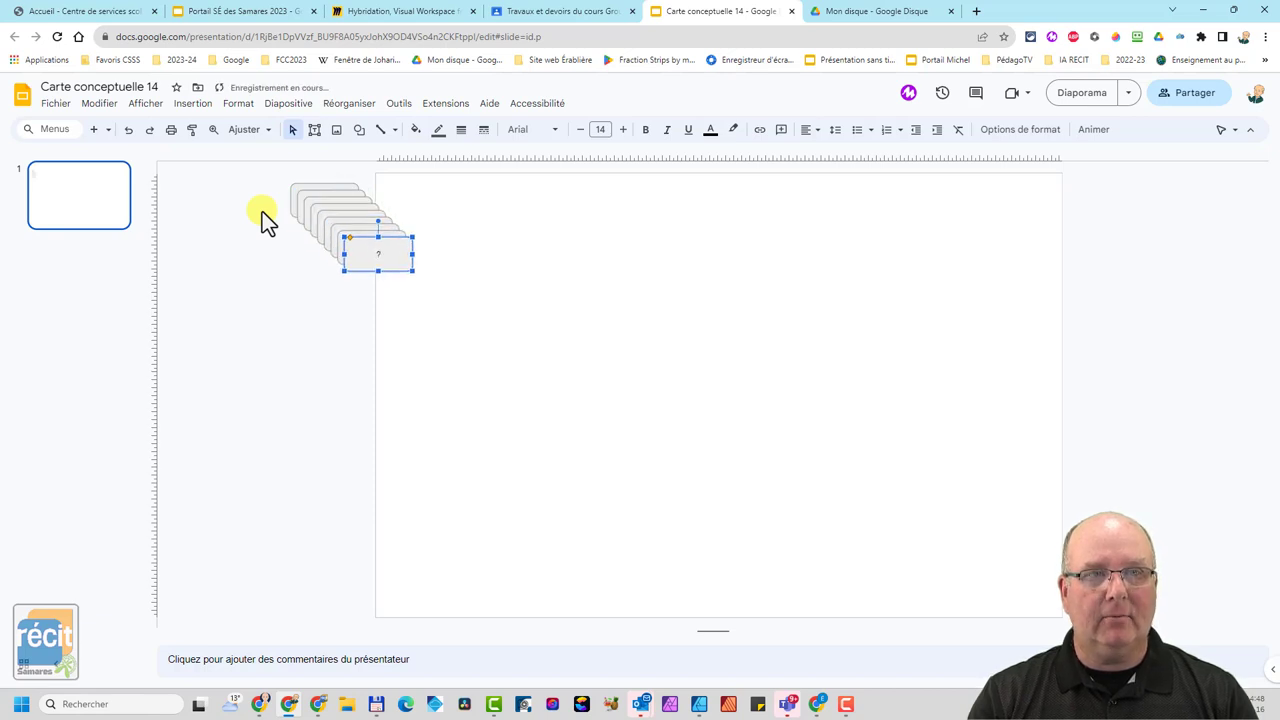
{"action": "key", "text": "ctrl+d"}
{"action": "key", "text": "ctrl+d"}
Align the '?' copies centred and middled into one pile, then move it up-left beside the slide.
{"action": "left_click_drag", "start_coordinate": [257, 181], "coordinate": [393, 298]}
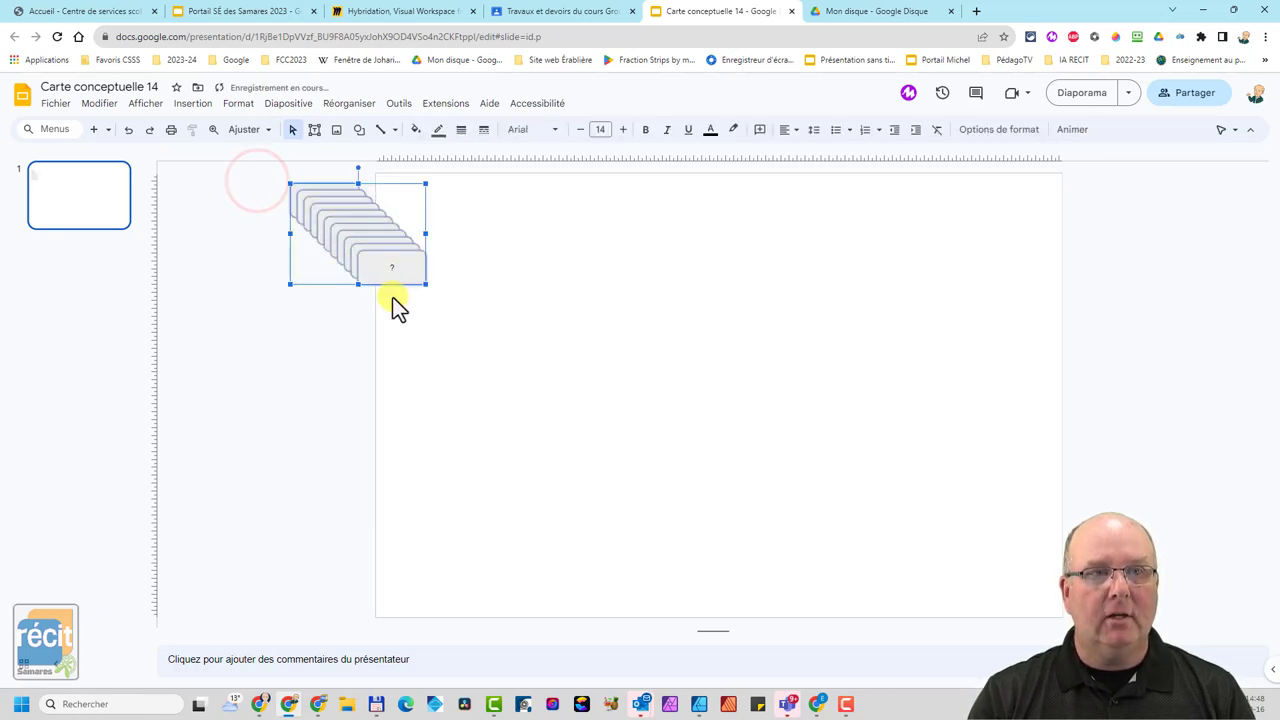
{"action": "right_click", "coordinate": [345, 231]}
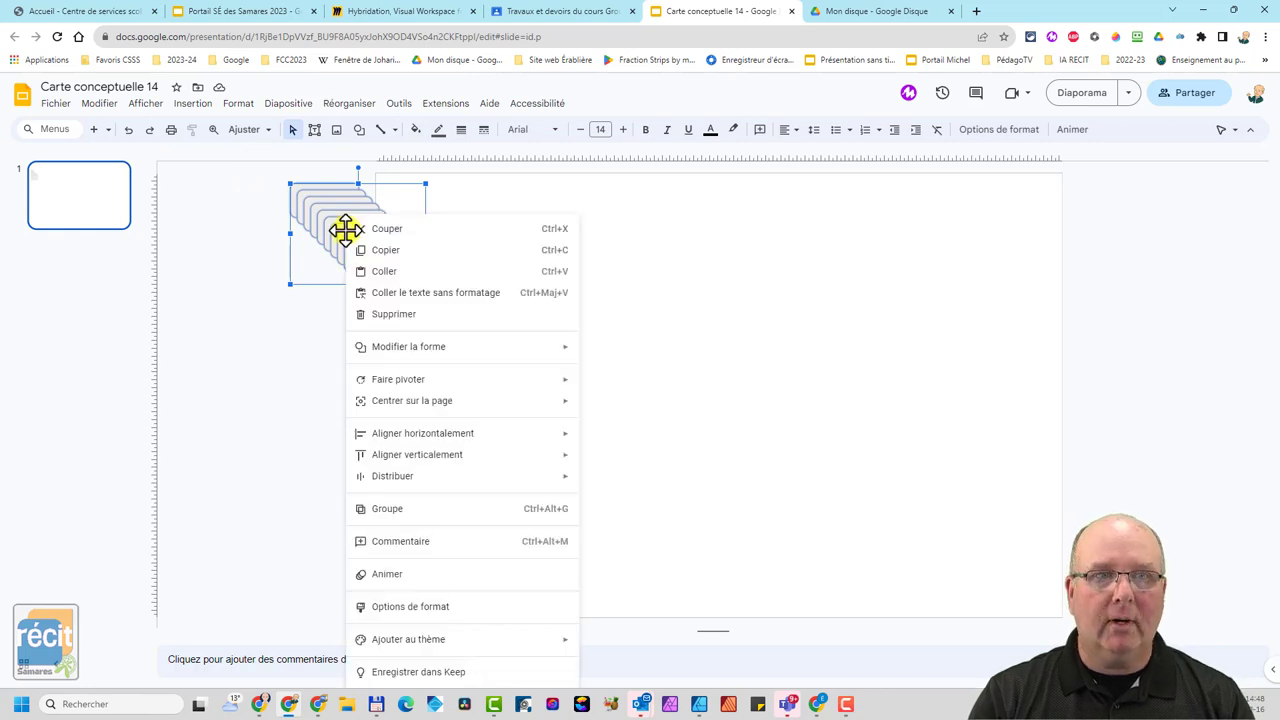
{"action": "mouse_move", "coordinate": [422, 436]}
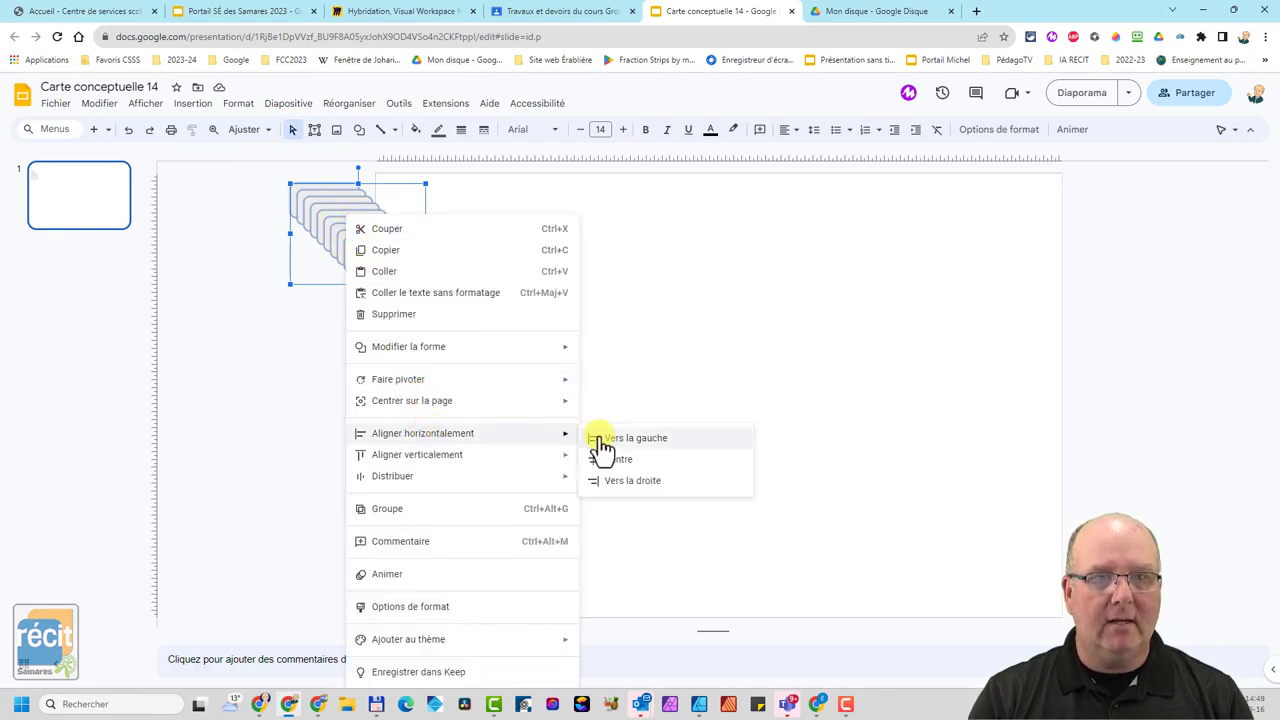
{"action": "left_click", "coordinate": [622, 459]}
{"action": "right_click", "coordinate": [358, 207]}
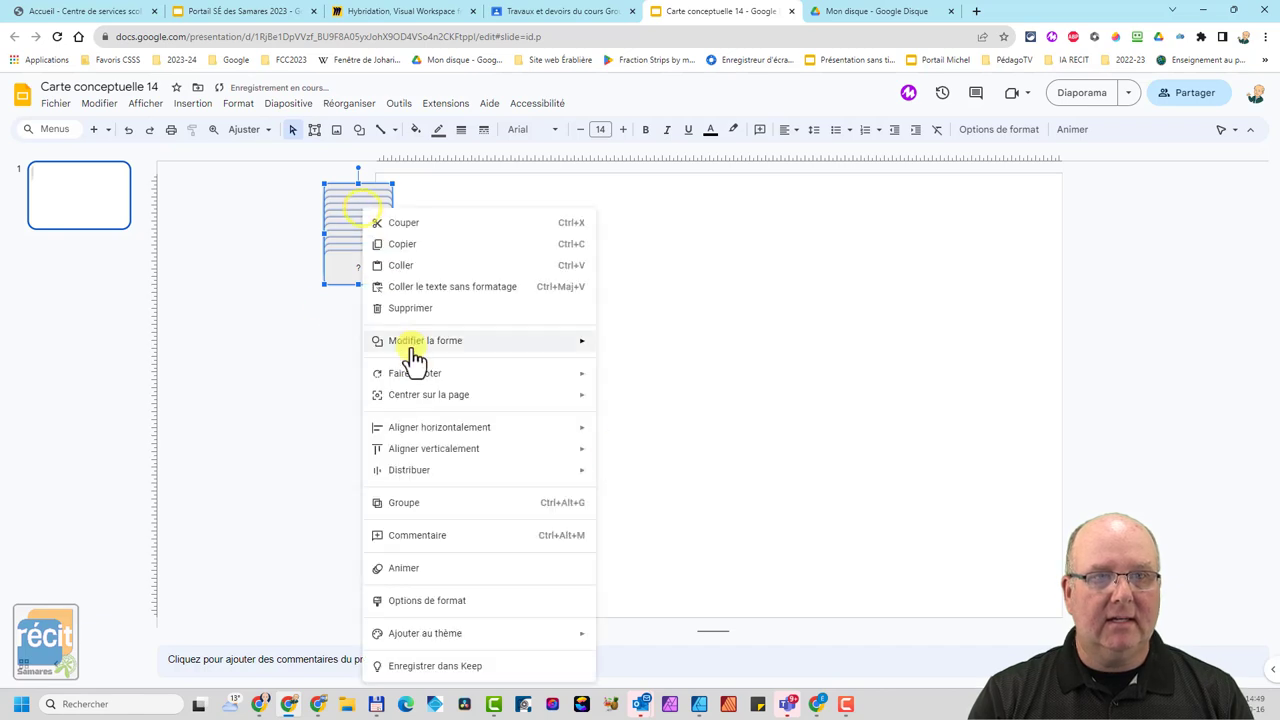
{"action": "mouse_move", "coordinate": [445, 450]}
{"action": "left_click", "coordinate": [652, 471]}
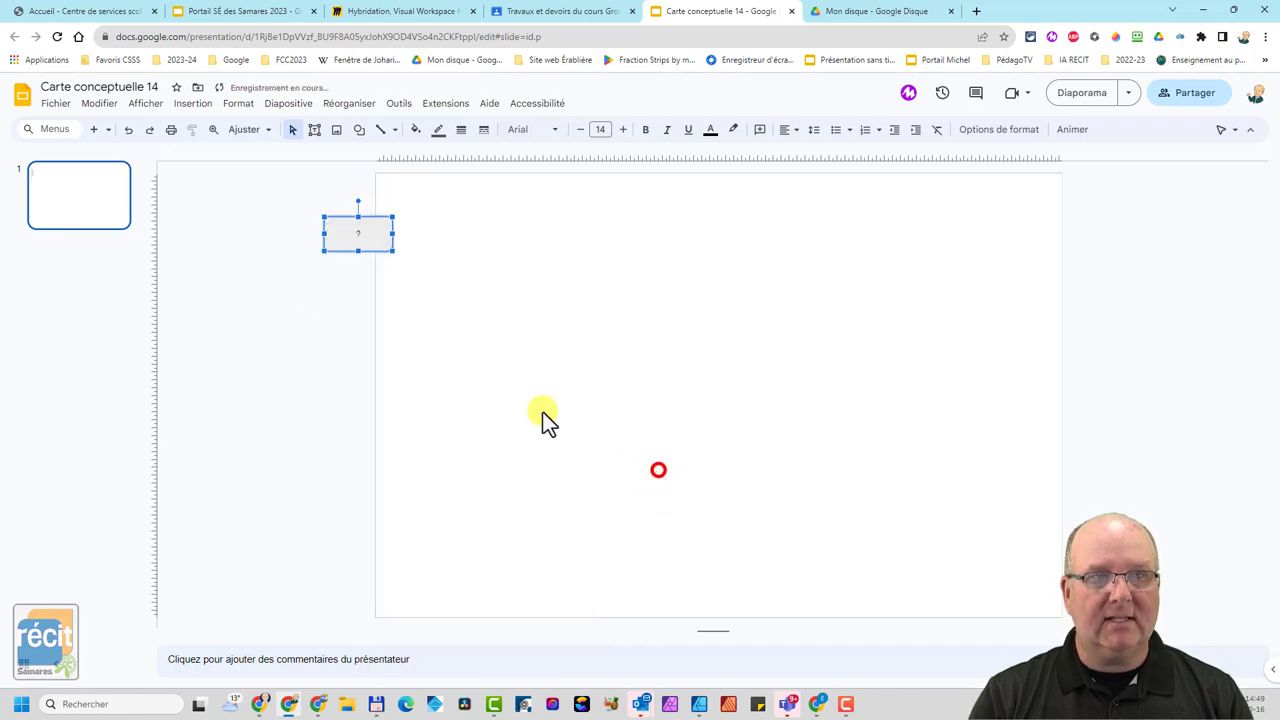
{"action": "left_click_drag", "start_coordinate": [337, 236], "coordinate": [306, 200]}
{"action": "left_click", "coordinate": [298, 233]}
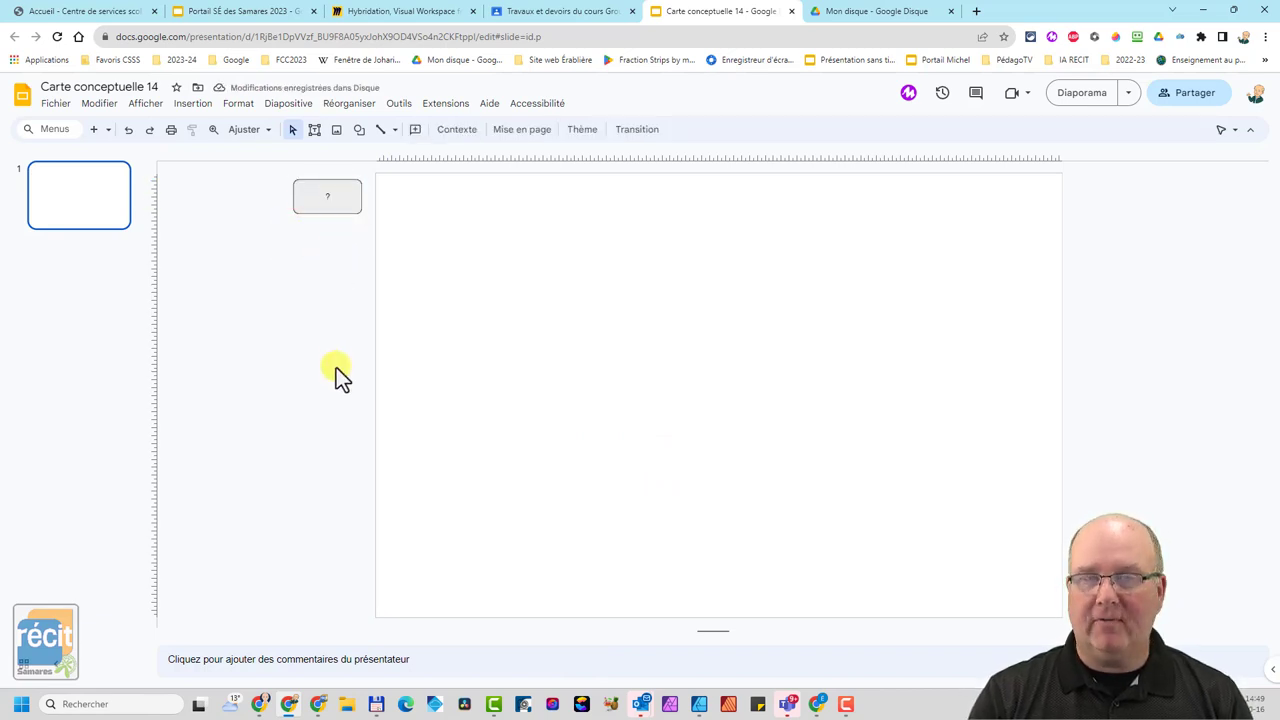
Place four copies of the '?' box: one at slide centre and three stacked in a column to its right.
{"action": "left_click", "coordinate": [324, 249]}
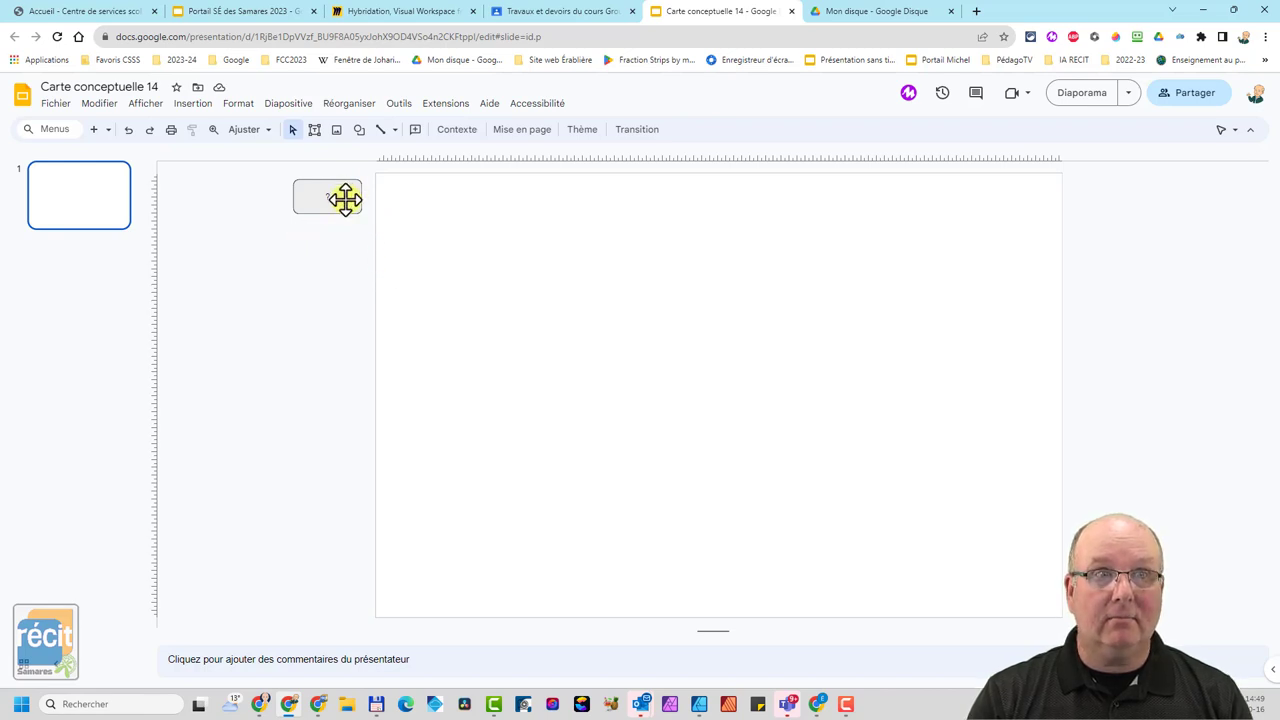
{"action": "left_click_drag", "start_coordinate": [355, 202], "coordinate": [705, 330]}
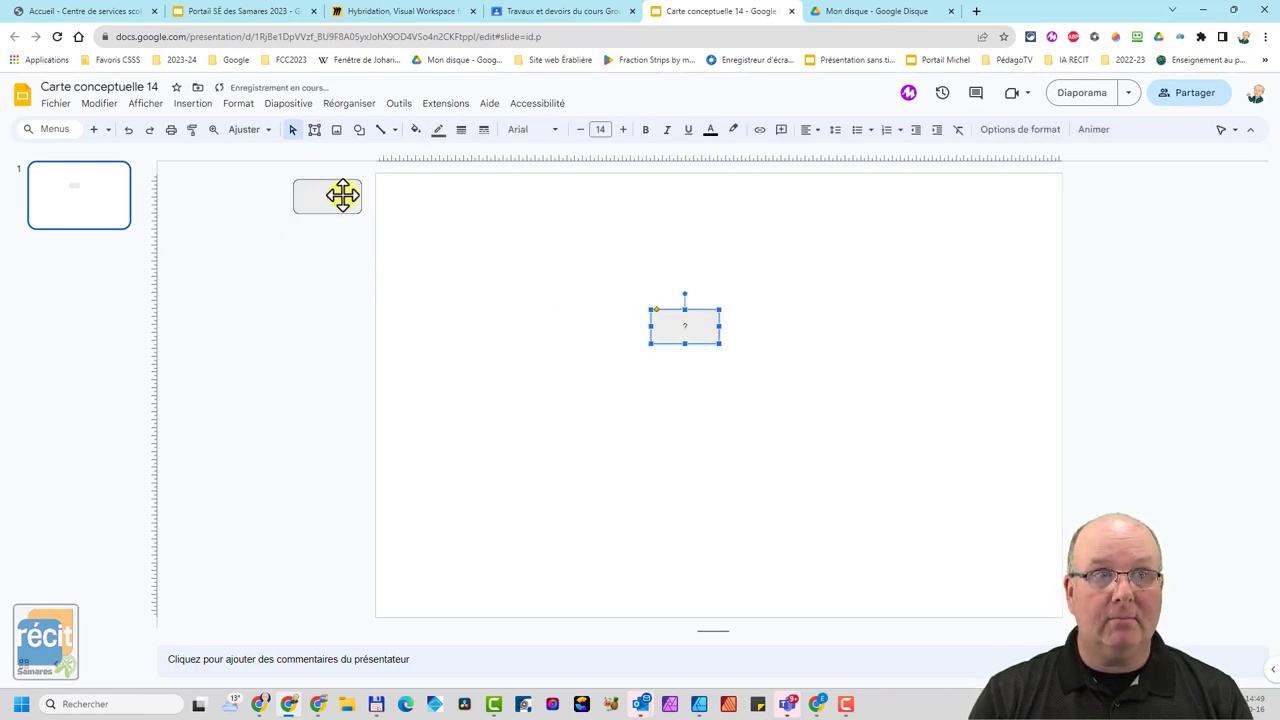
{"action": "left_click_drag", "start_coordinate": [343, 196], "coordinate": [826, 325]}
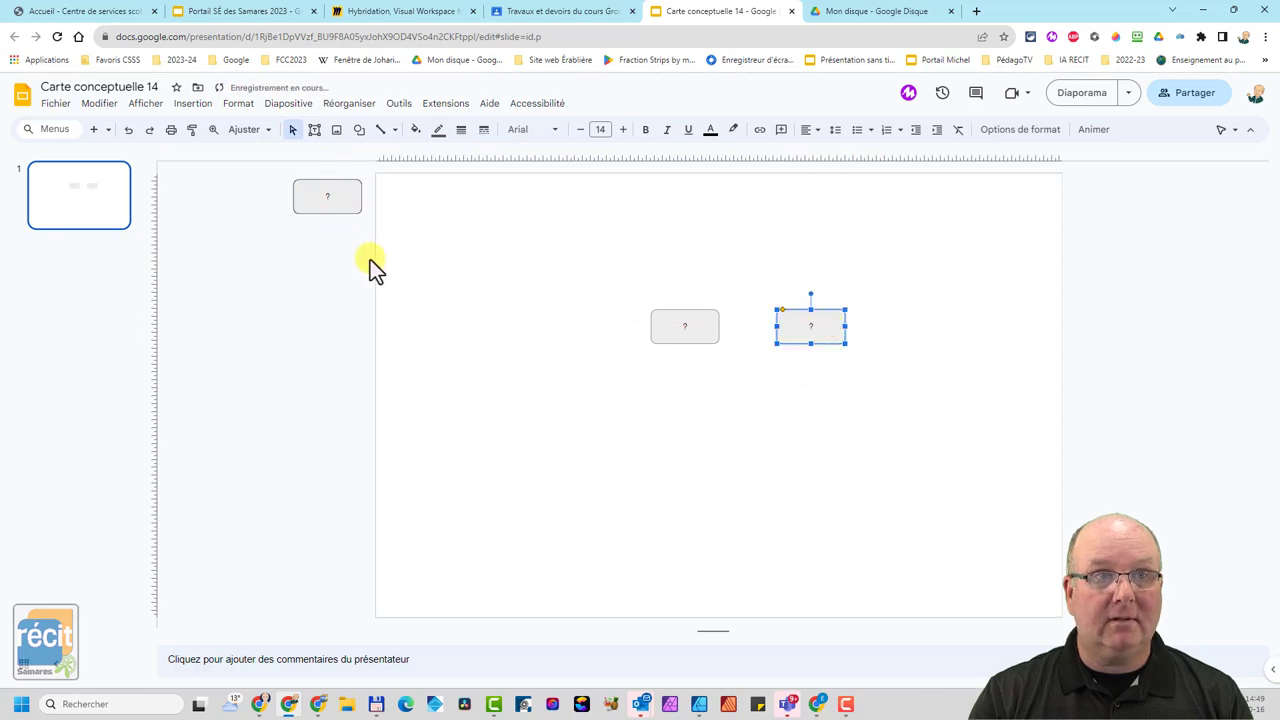
{"action": "left_click_drag", "start_coordinate": [340, 197], "coordinate": [825, 413]}
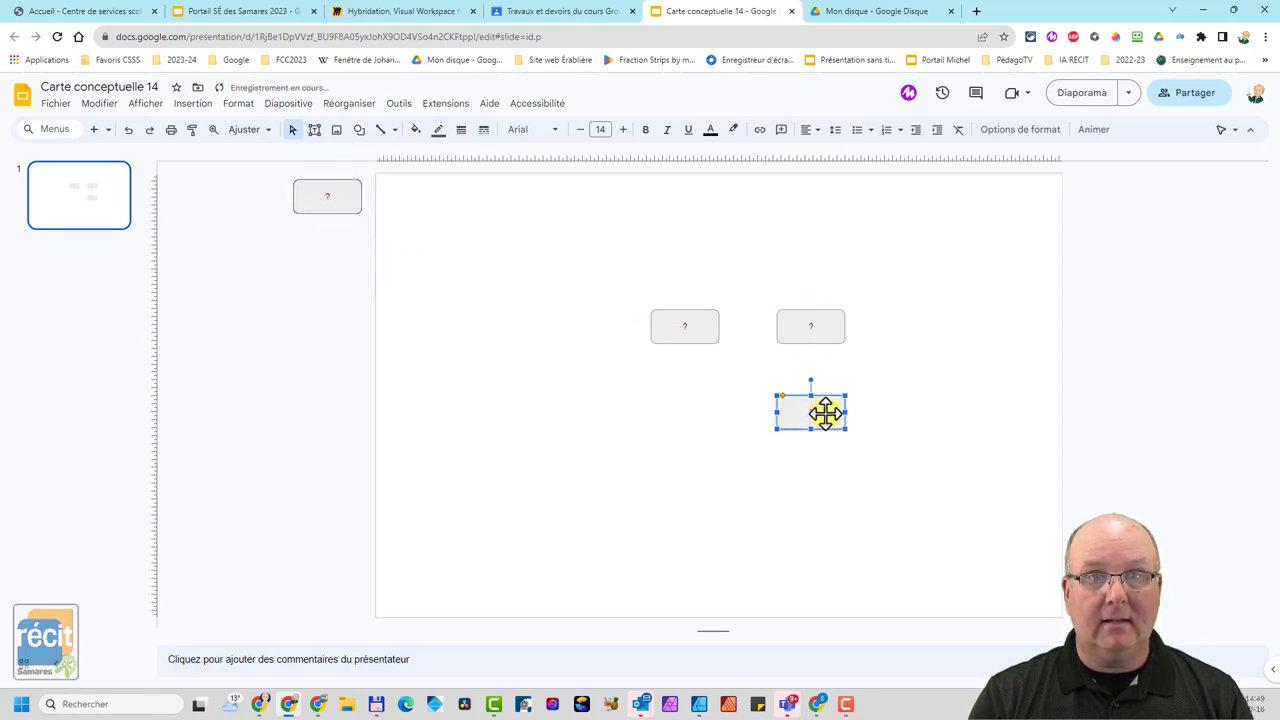
{"action": "left_click_drag", "start_coordinate": [337, 200], "coordinate": [821, 503]}
{"action": "left_click", "coordinate": [708, 327]}
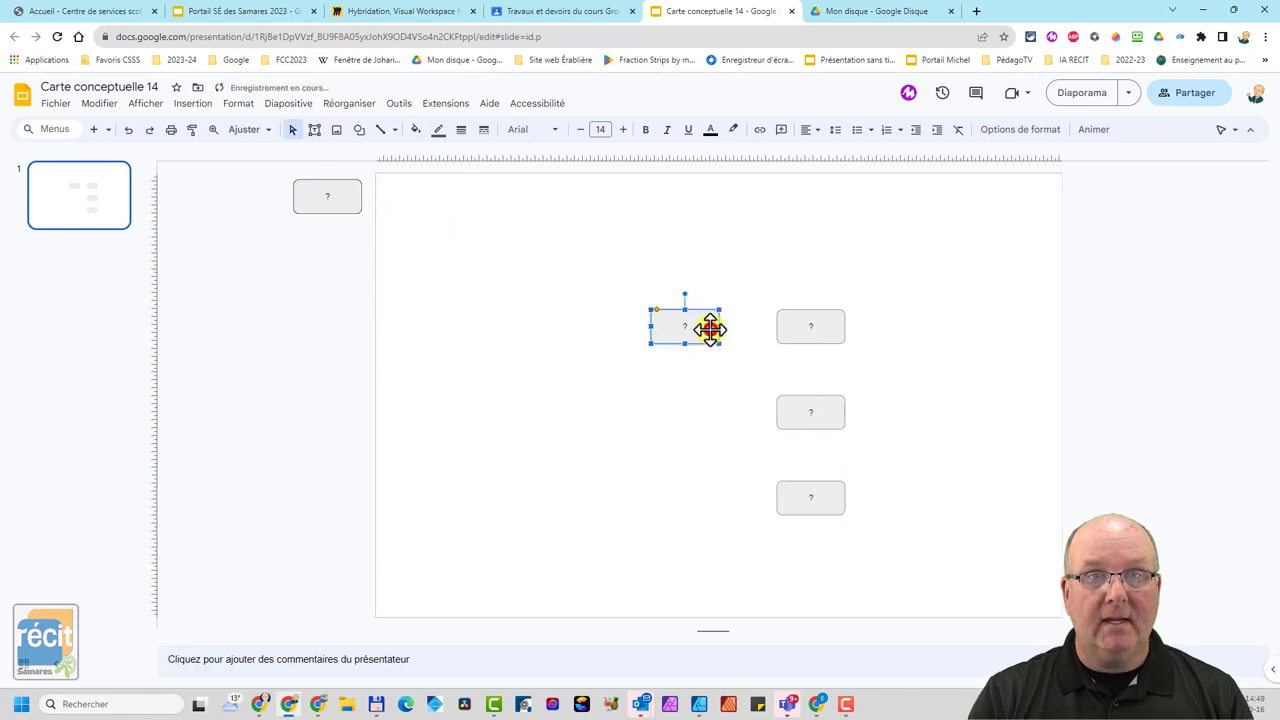
{"action": "left_click", "coordinate": [388, 133]}
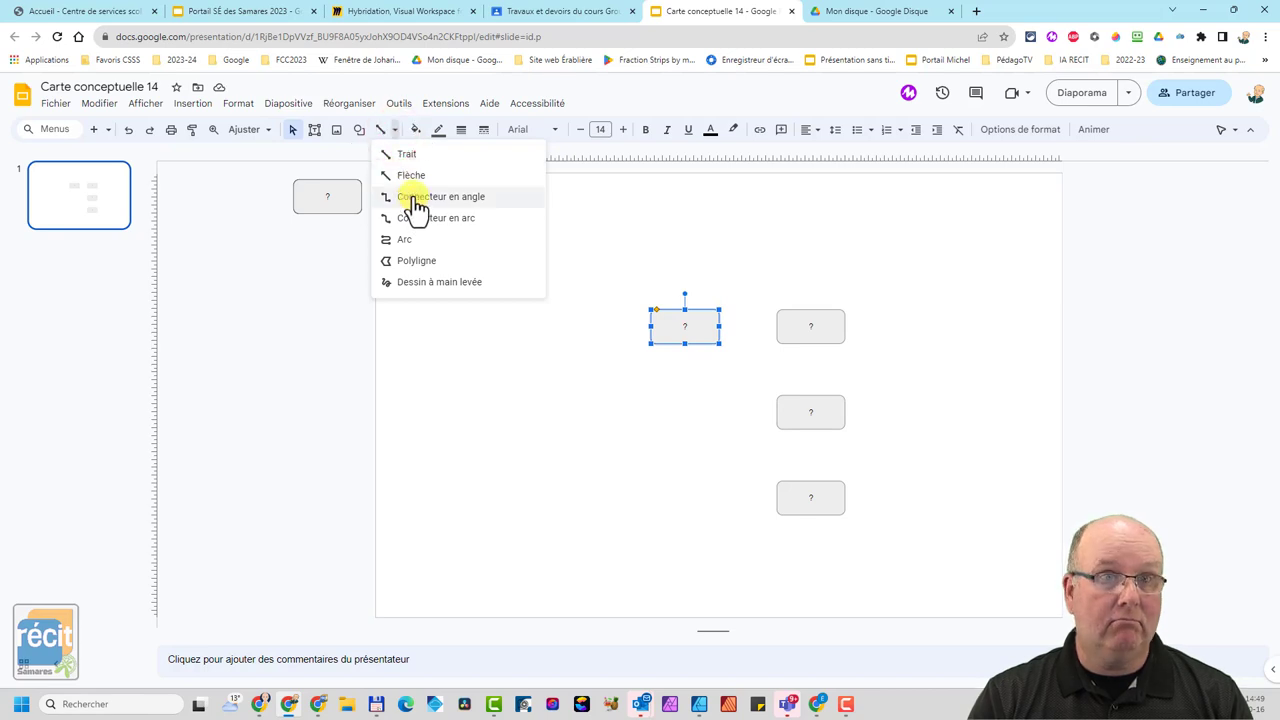
Link the central box to the top-right box with an angled connector, adding an arrowhead and 3 px weight.
{"action": "left_click", "coordinate": [415, 197]}
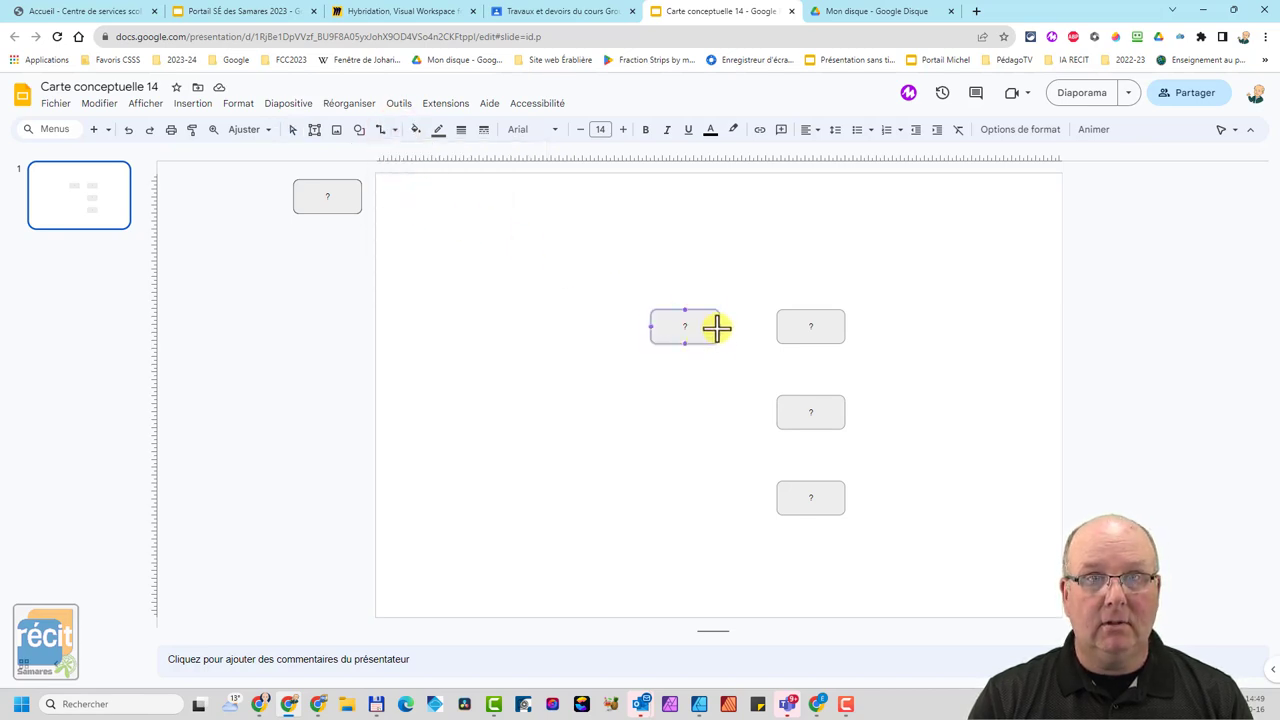
{"action": "left_click_drag", "start_coordinate": [718, 326], "coordinate": [777, 326]}
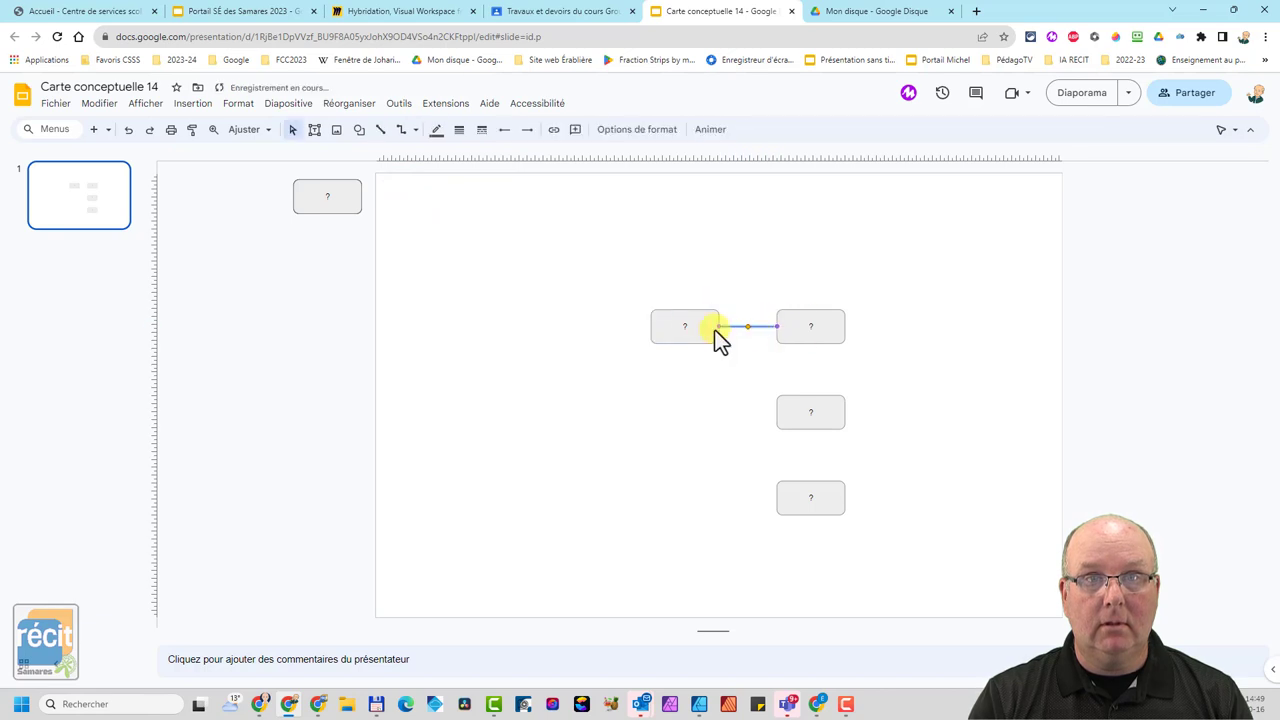
{"action": "left_click", "coordinate": [527, 129]}
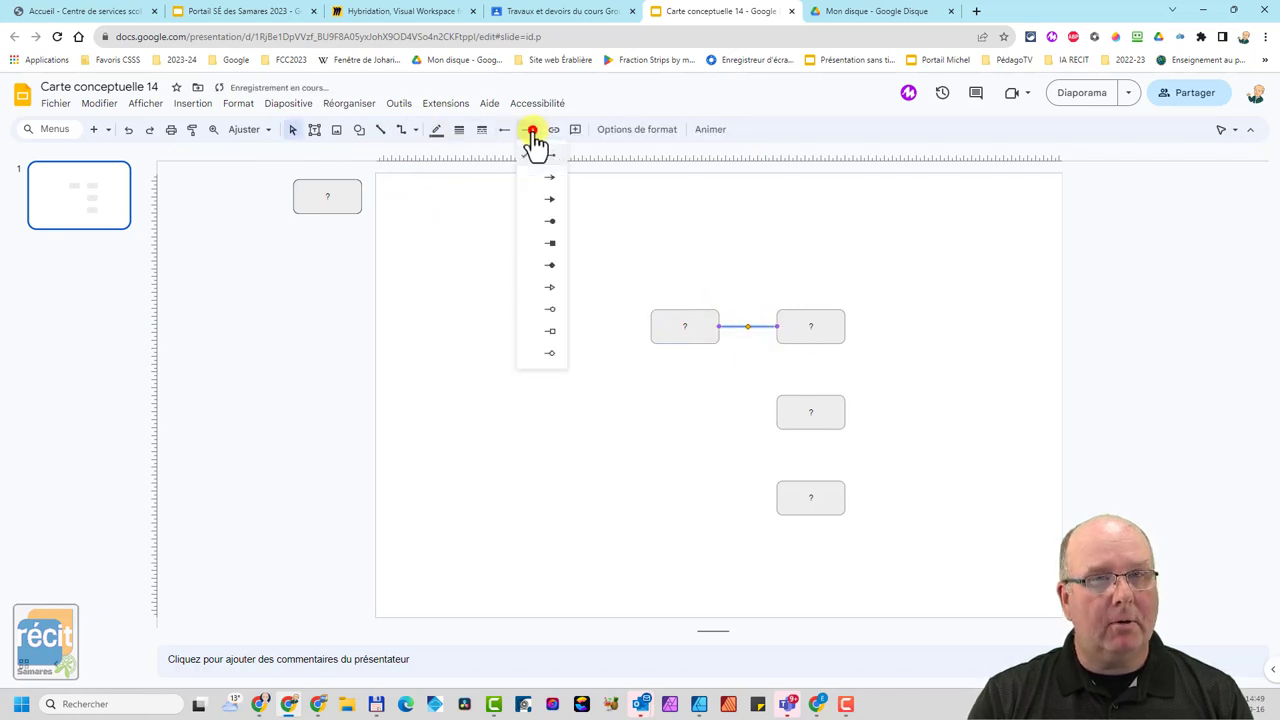
{"action": "left_click", "coordinate": [550, 184]}
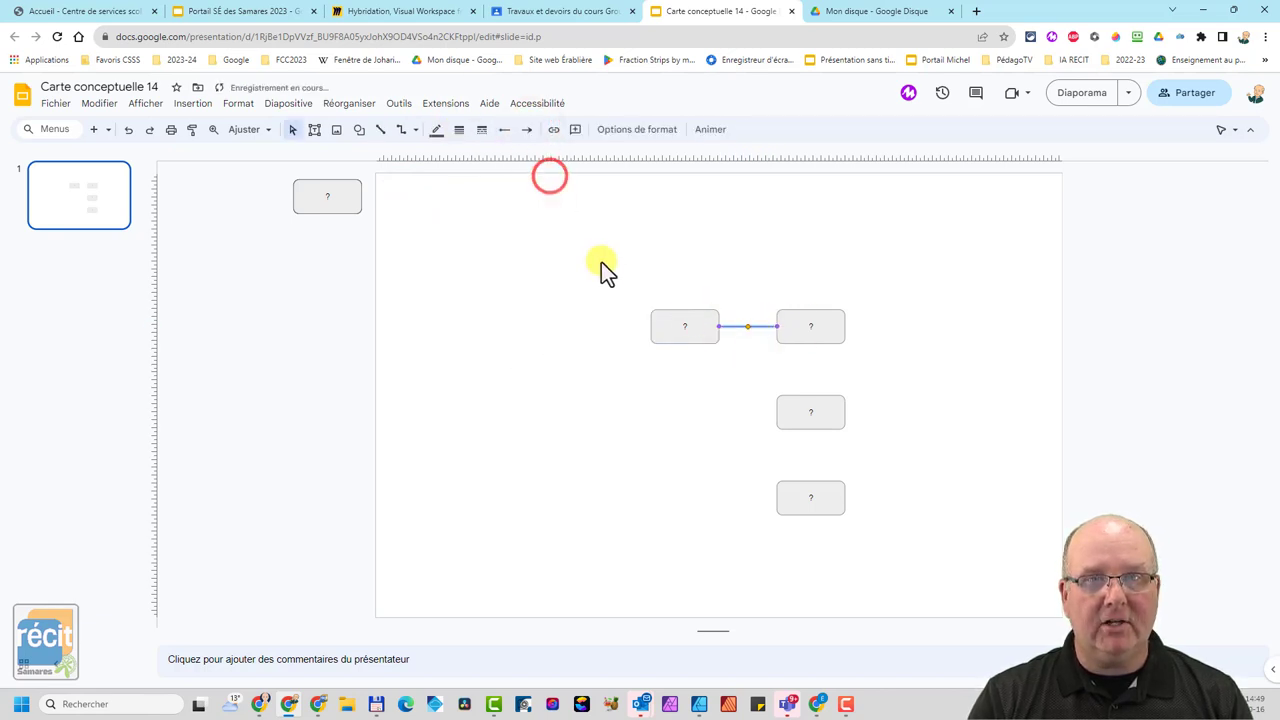
{"action": "left_click", "coordinate": [459, 129]}
{"action": "left_click", "coordinate": [482, 196]}
{"action": "left_click", "coordinate": [556, 345]}
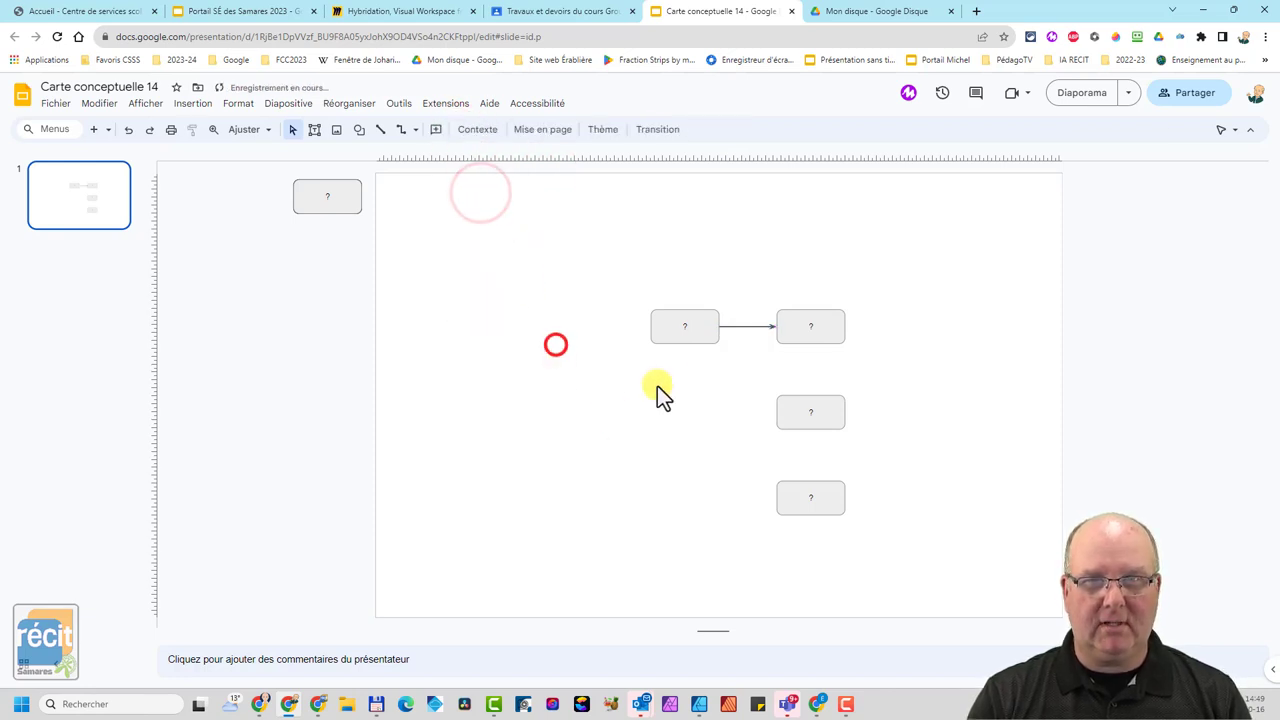
Draw angled connectors from the central box to the middle and bottom right boxes.
{"action": "left_click", "coordinate": [739, 326]}
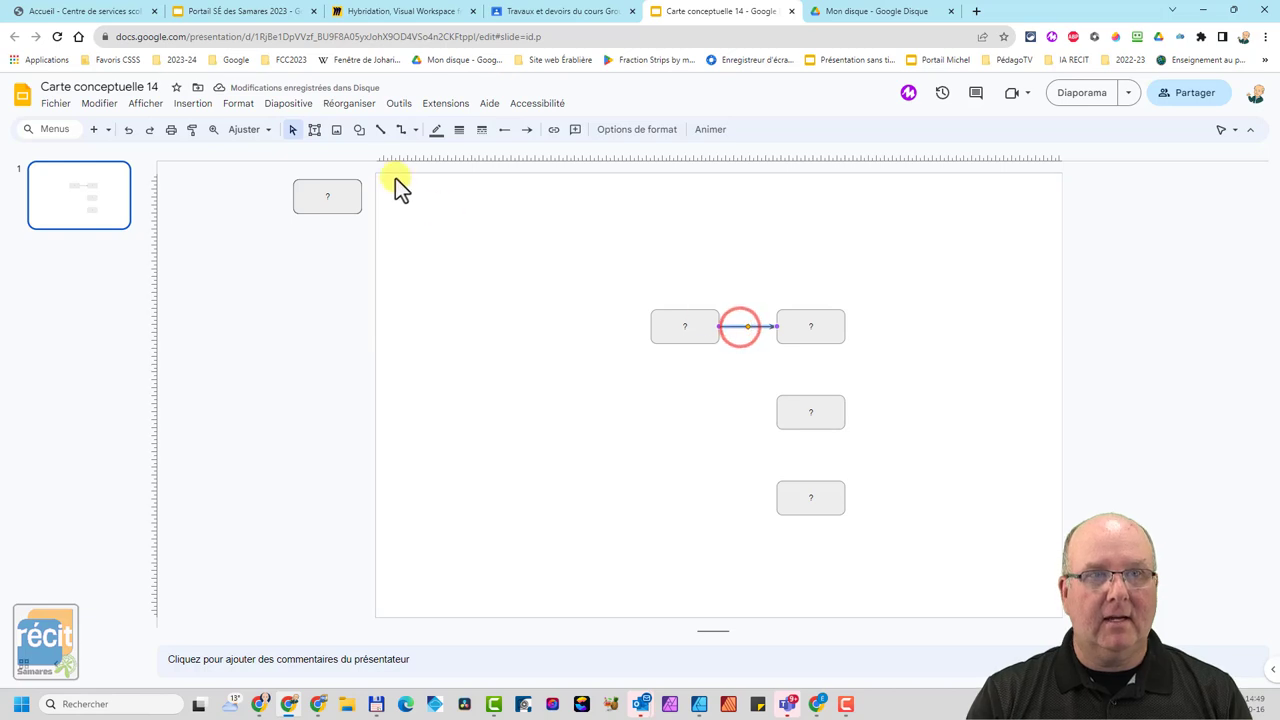
{"action": "left_click", "coordinate": [399, 131]}
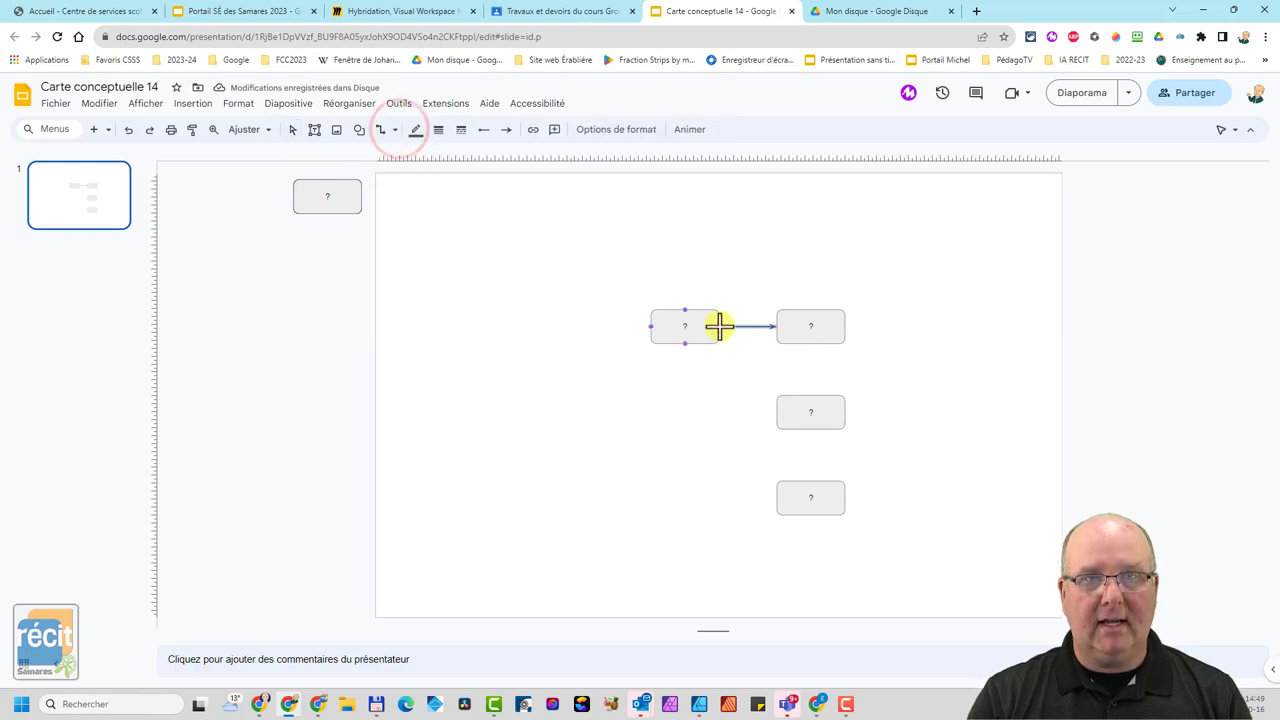
{"action": "left_click_drag", "start_coordinate": [719, 326], "coordinate": [776, 411]}
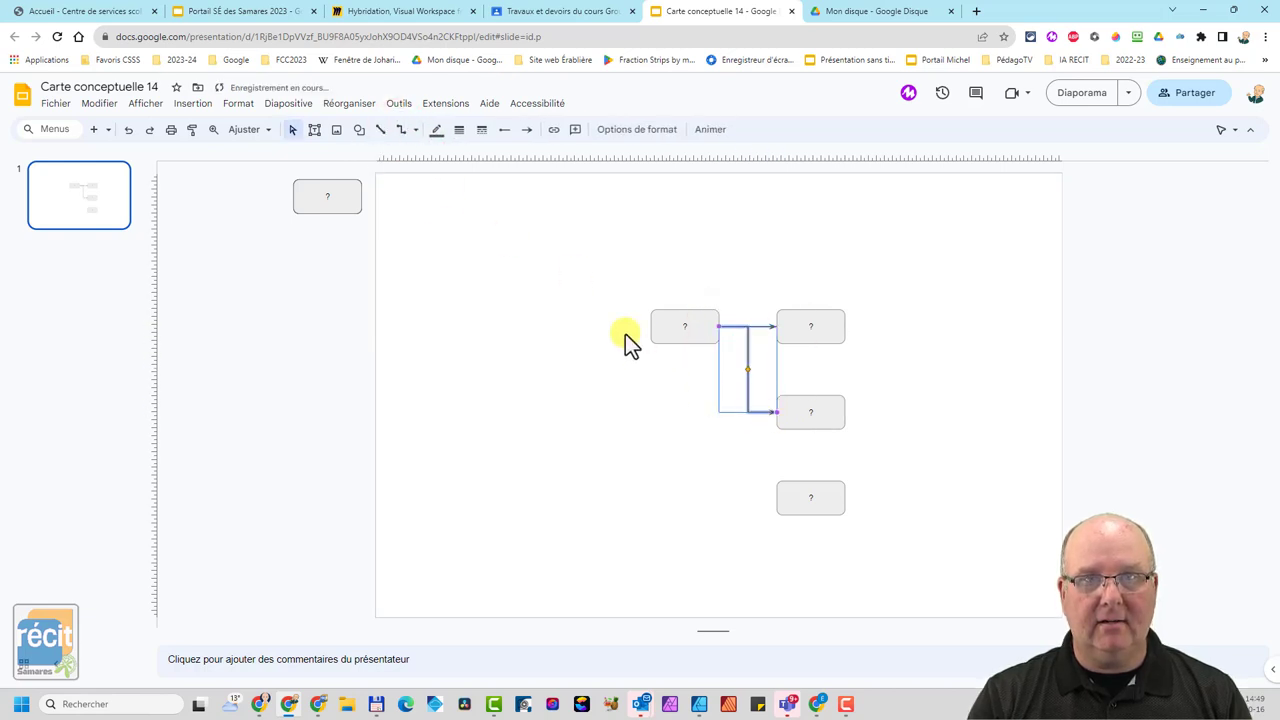
{"action": "left_click", "coordinate": [401, 130]}
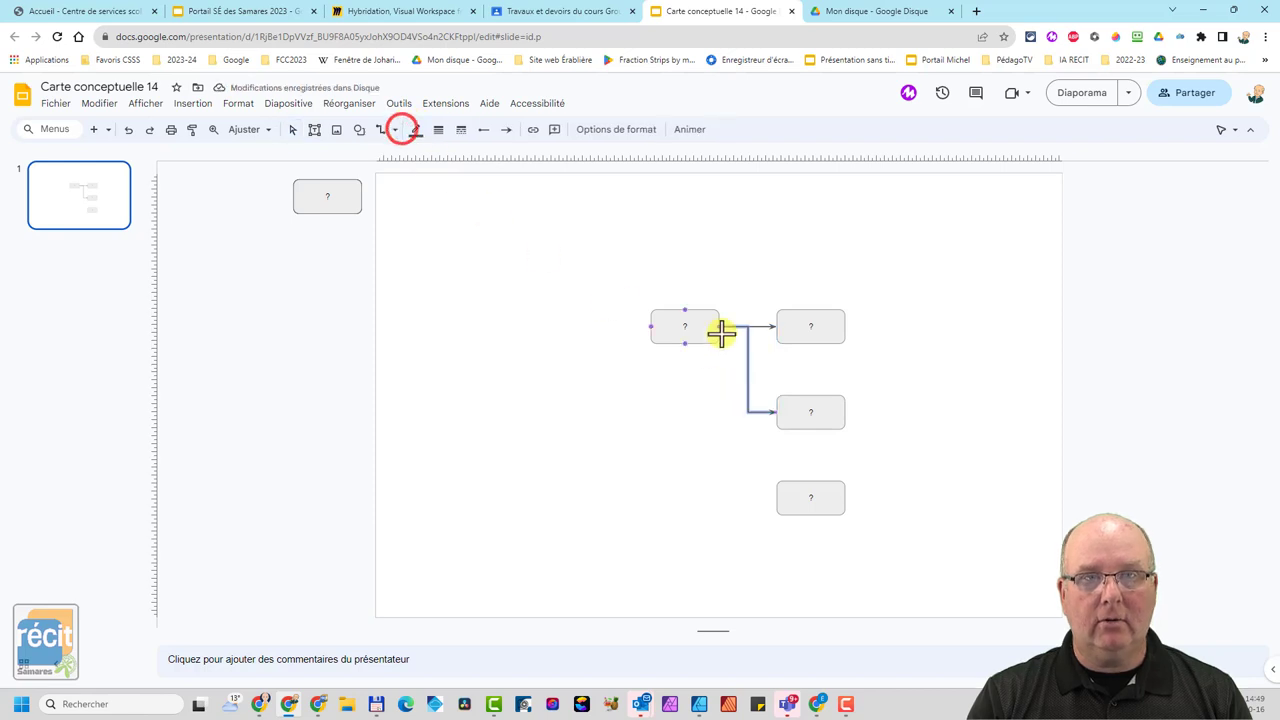
{"action": "left_click_drag", "start_coordinate": [719, 326], "coordinate": [774, 498]}
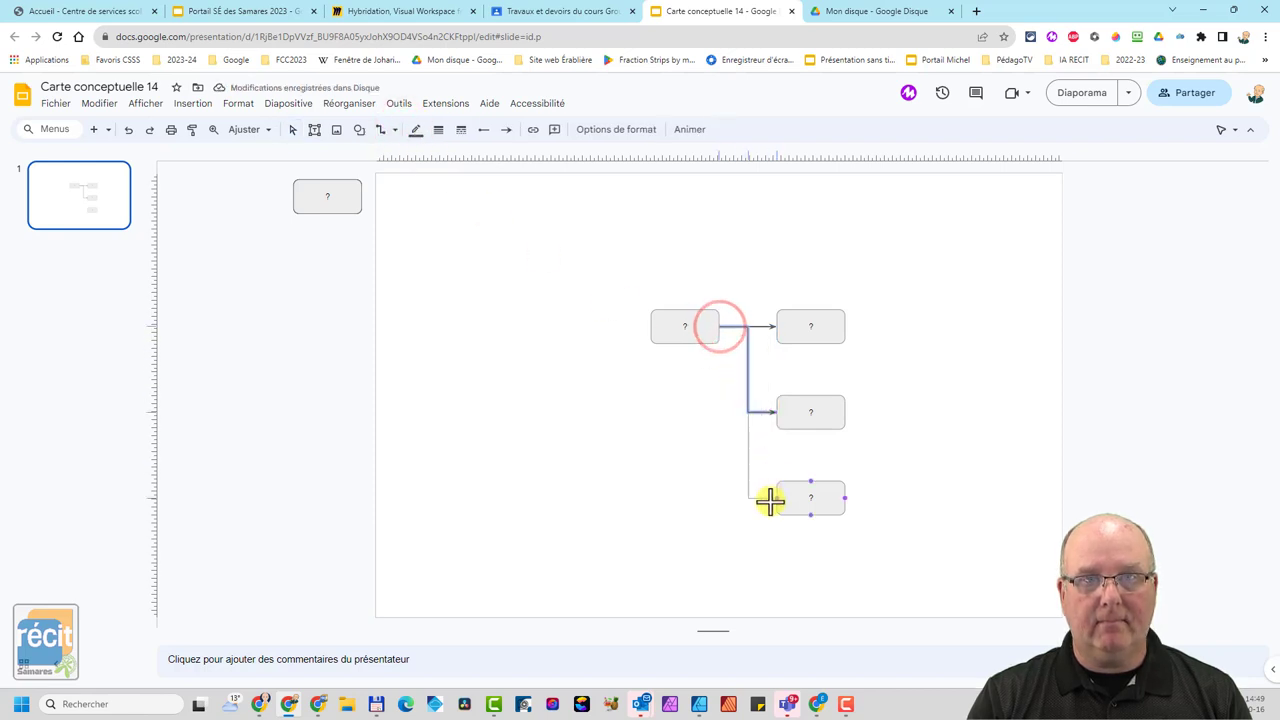
{"action": "left_click", "coordinate": [440, 297]}
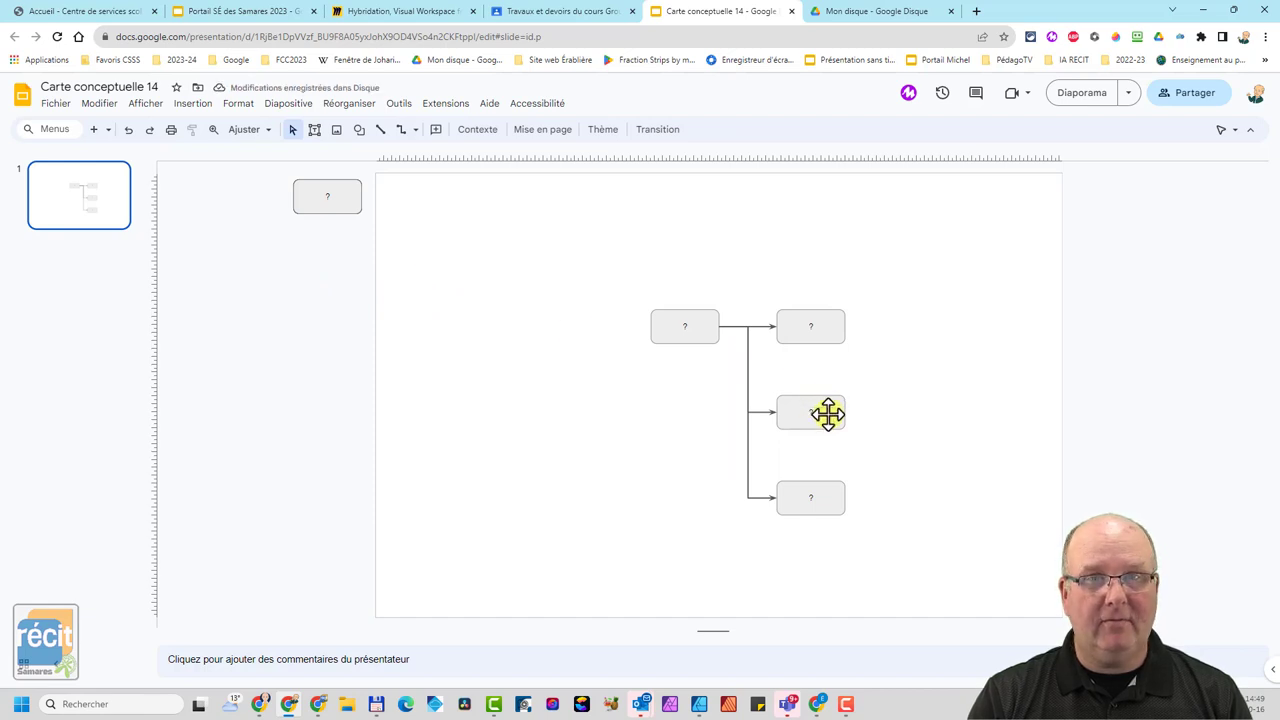
Raise the top-right box, then shift the whole box-and-arrow diagram toward the slide's left side.
{"action": "mouse_move", "coordinate": [835, 323]}
{"action": "left_mouse_down"}
{"action": "mouse_move", "coordinate": [813, 257]}
{"action": "mouse_move", "coordinate": [601, 238]}
{"action": "mouse_move", "coordinate": [882, 237]}
{"action": "left_mouse_up"}
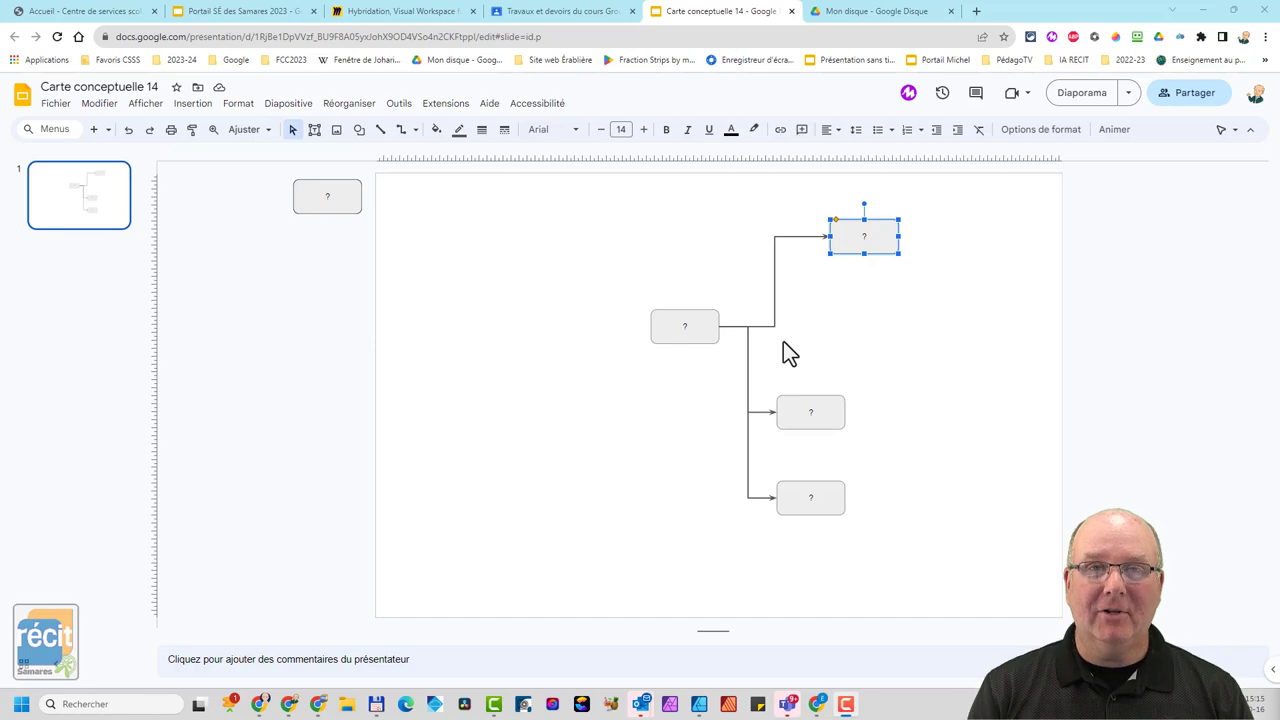
{"action": "right_click", "coordinate": [833, 289]}
{"action": "left_click", "coordinate": [617, 215]}
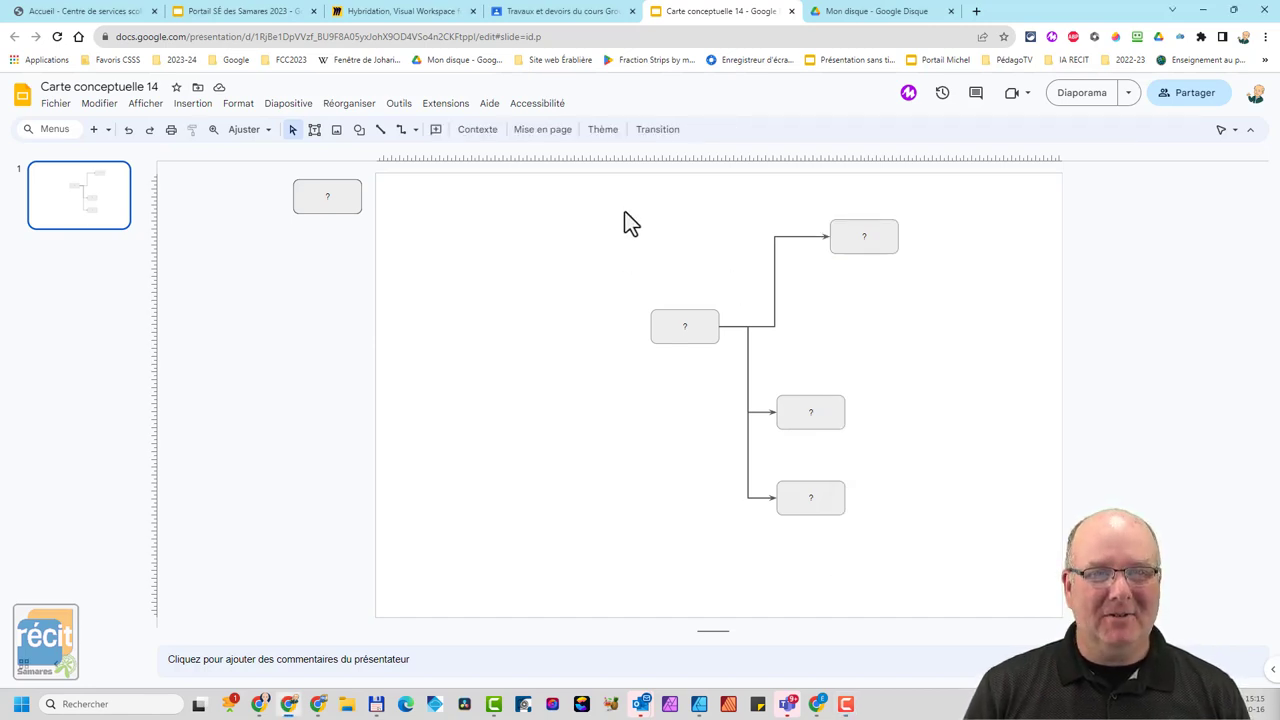
{"action": "left_click_drag", "start_coordinate": [618, 209], "coordinate": [967, 541]}
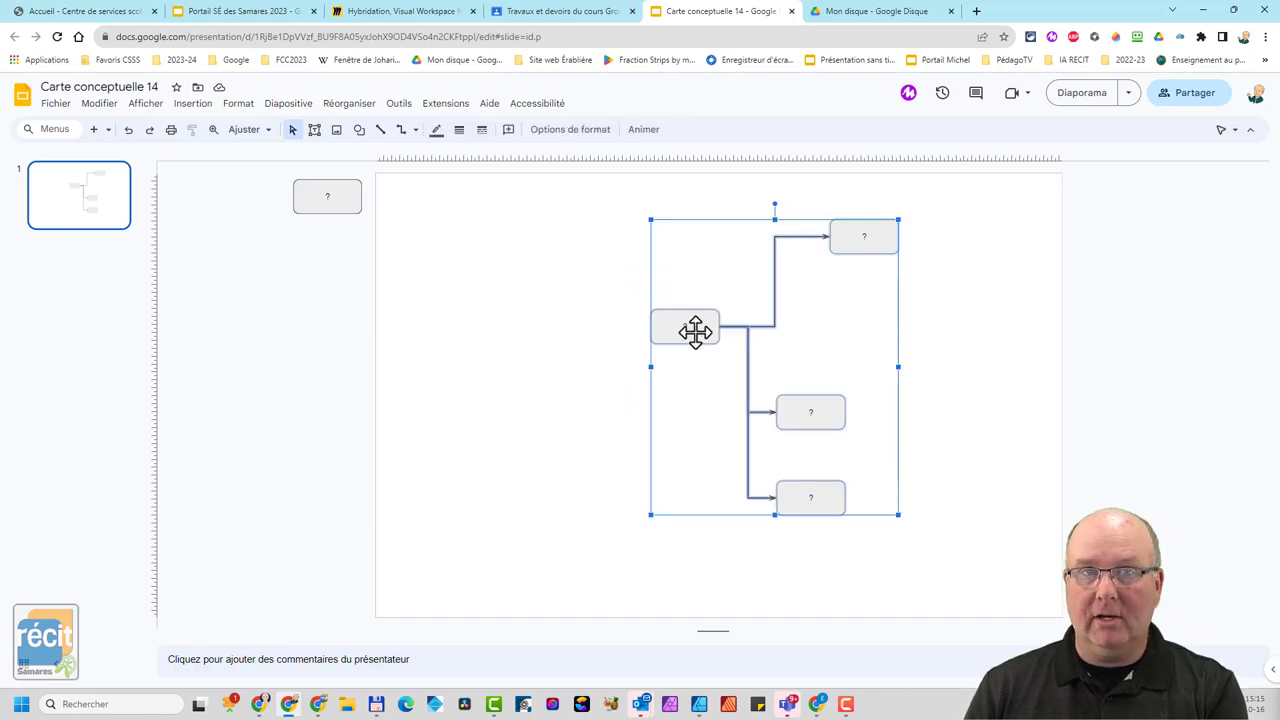
{"action": "left_click_drag", "start_coordinate": [696, 331], "coordinate": [470, 348]}
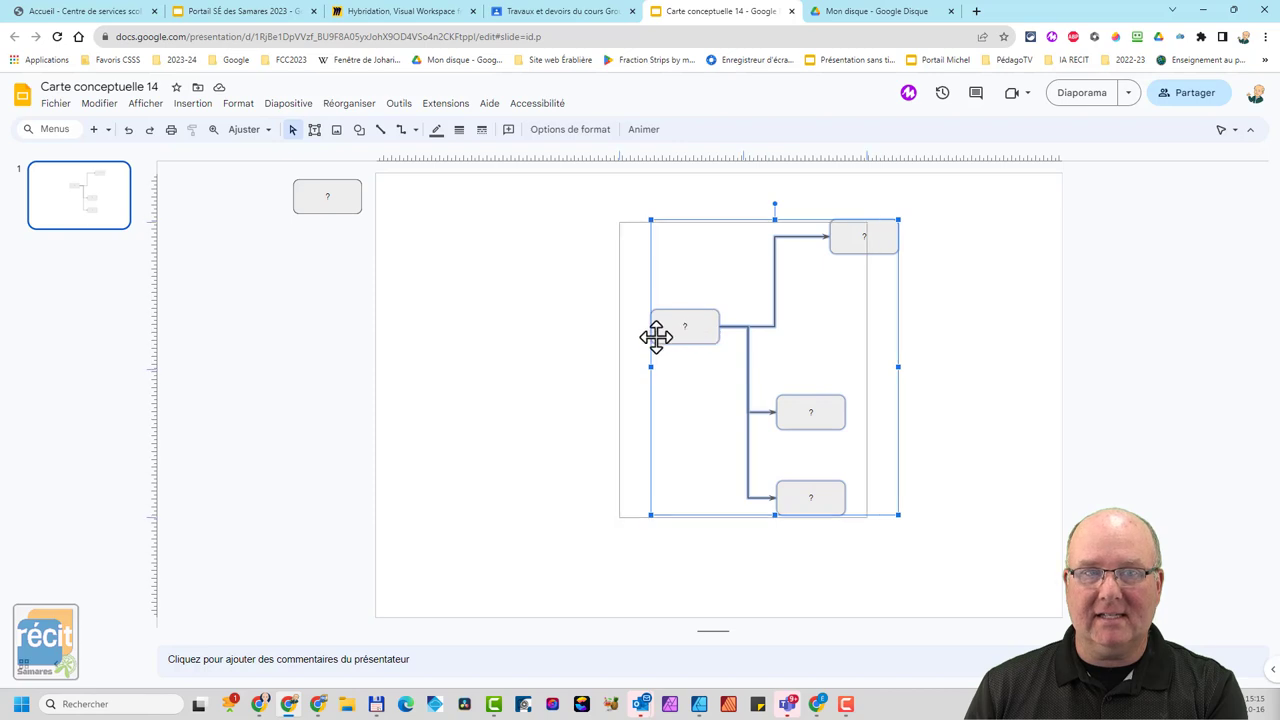
{"action": "left_click", "coordinate": [370, 342]}
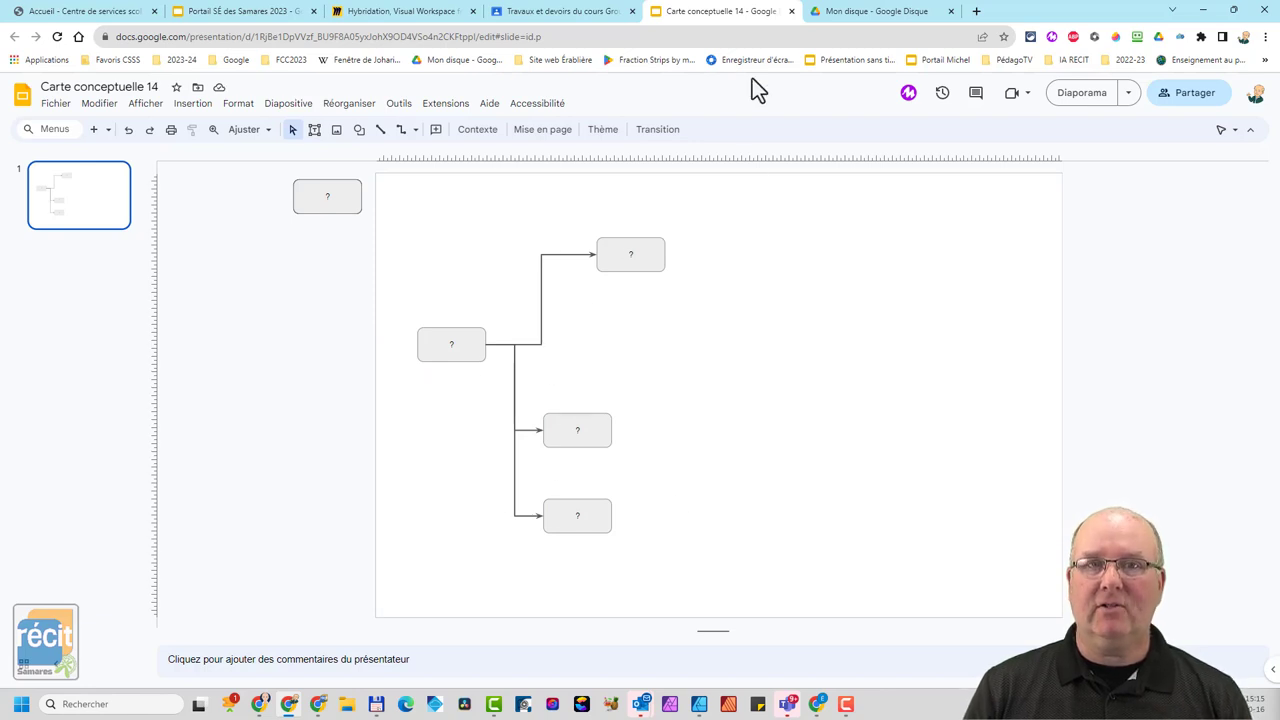
Set the Carte conceptuelle attachment to give each student their own copy and assign it to the class.
{"action": "left_click", "coordinate": [792, 11]}
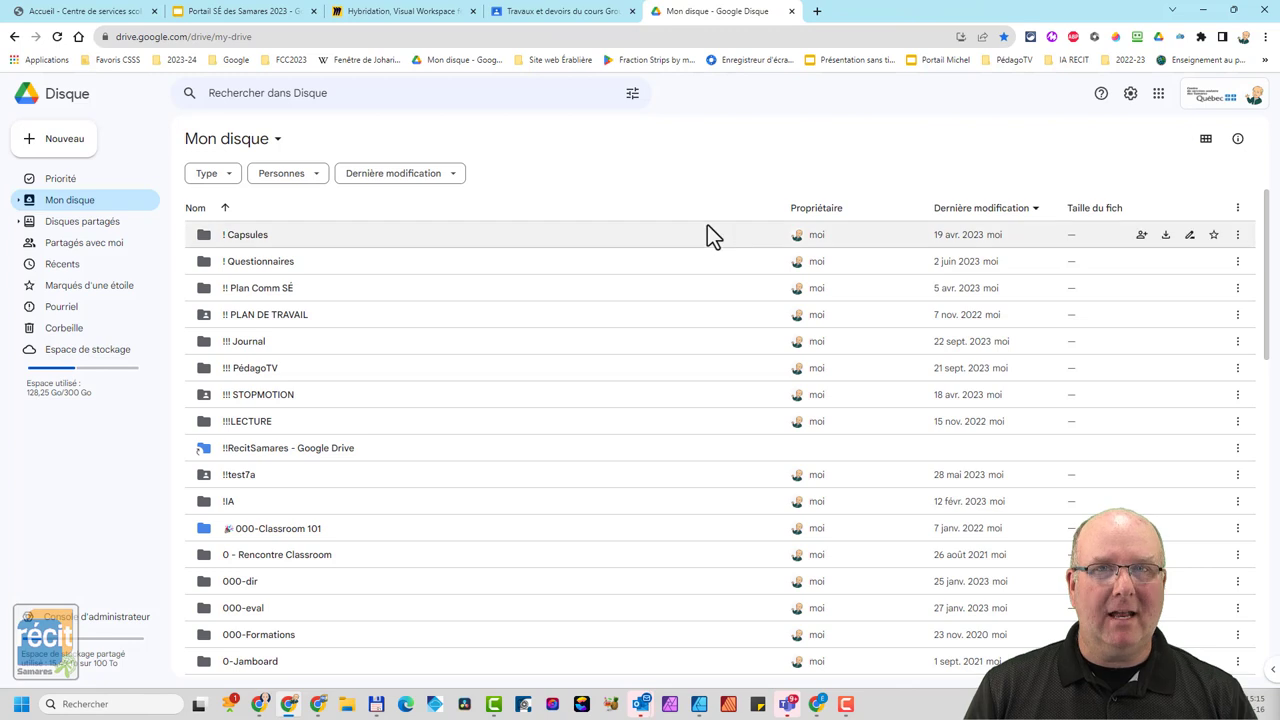
{"action": "left_click", "coordinate": [571, 14]}
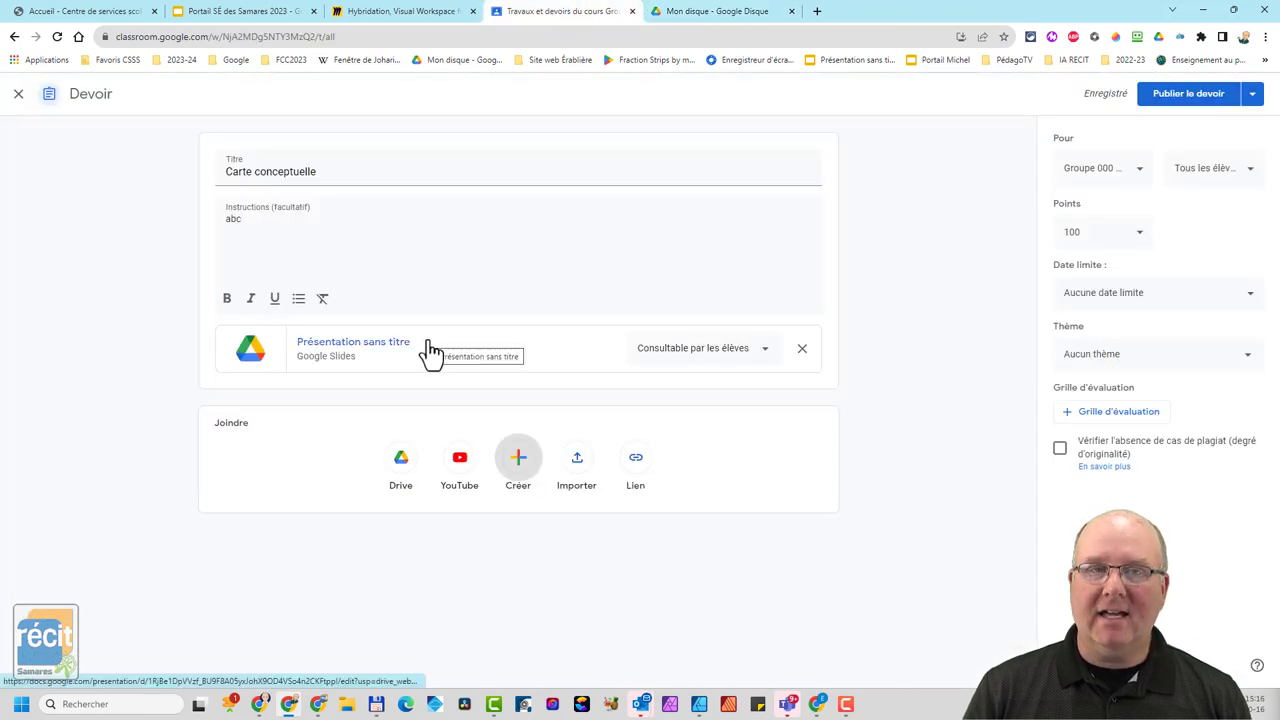
{"action": "left_click", "coordinate": [692, 354]}
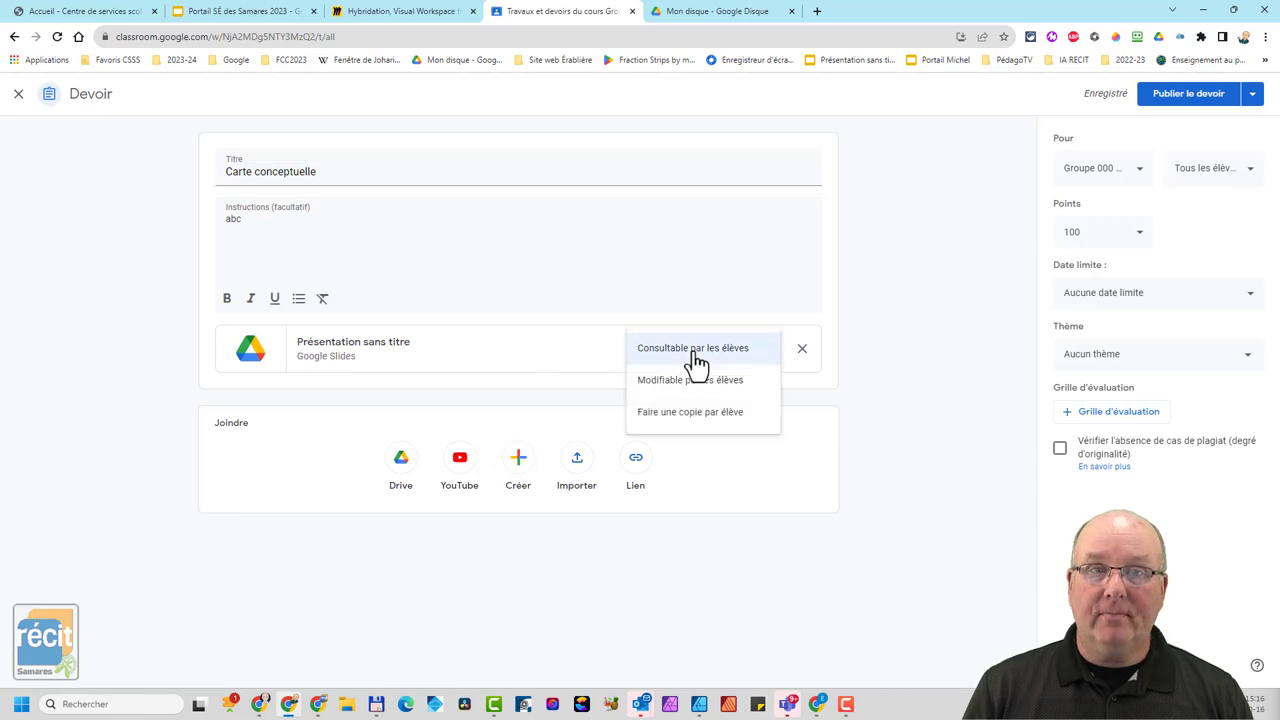
{"action": "left_click", "coordinate": [703, 420]}
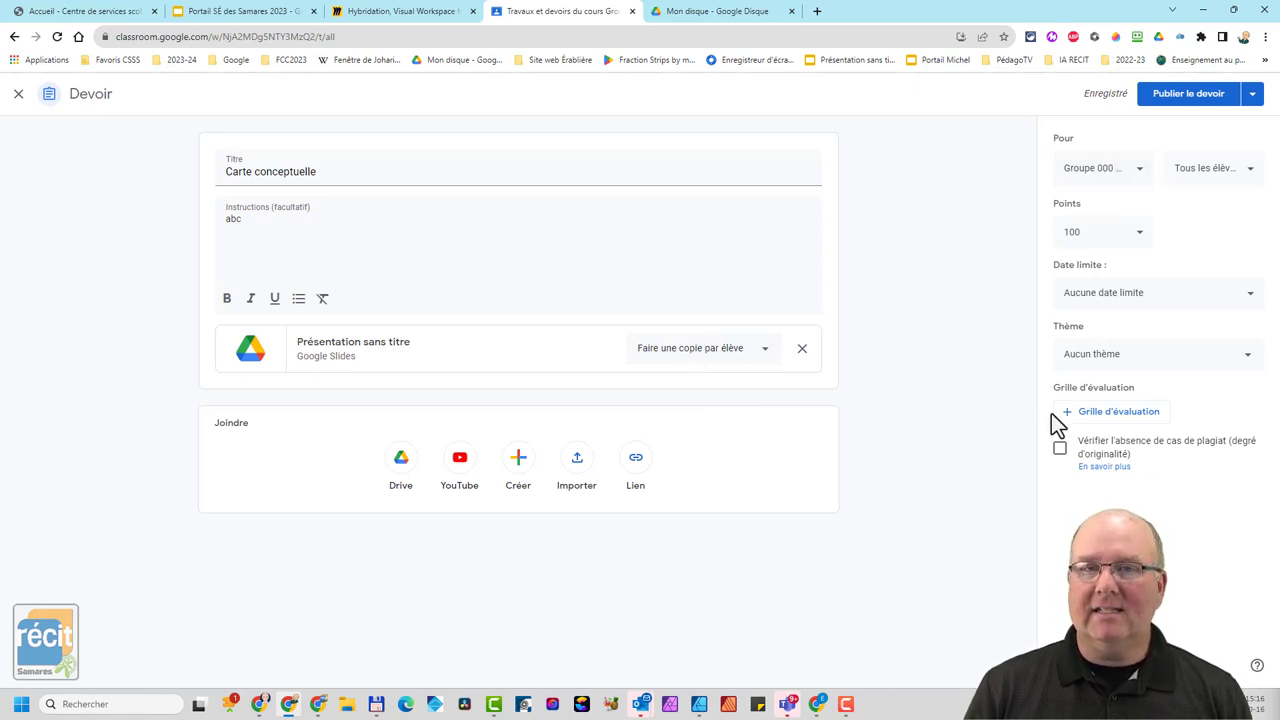
{"action": "left_click", "coordinate": [1181, 95]}
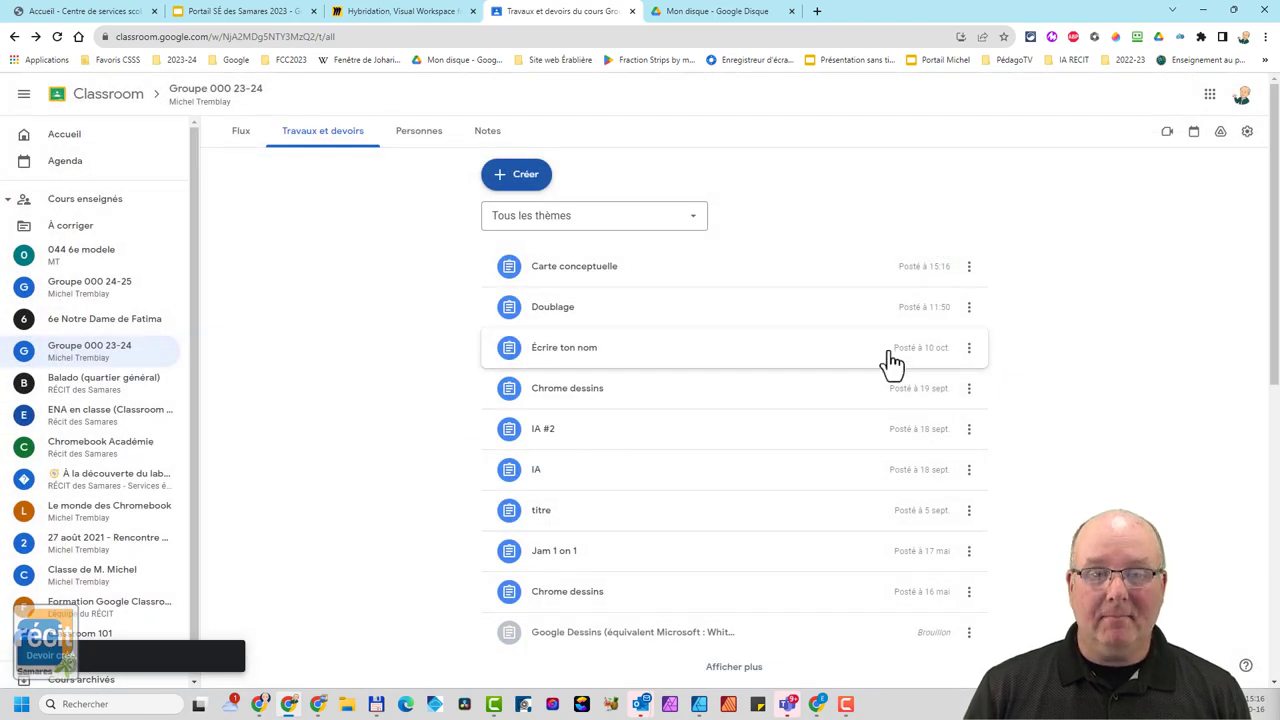
In the student's browser, reload the class stream and open the Carte conceptuelle assignment.
{"action": "left_click", "coordinate": [817, 706]}
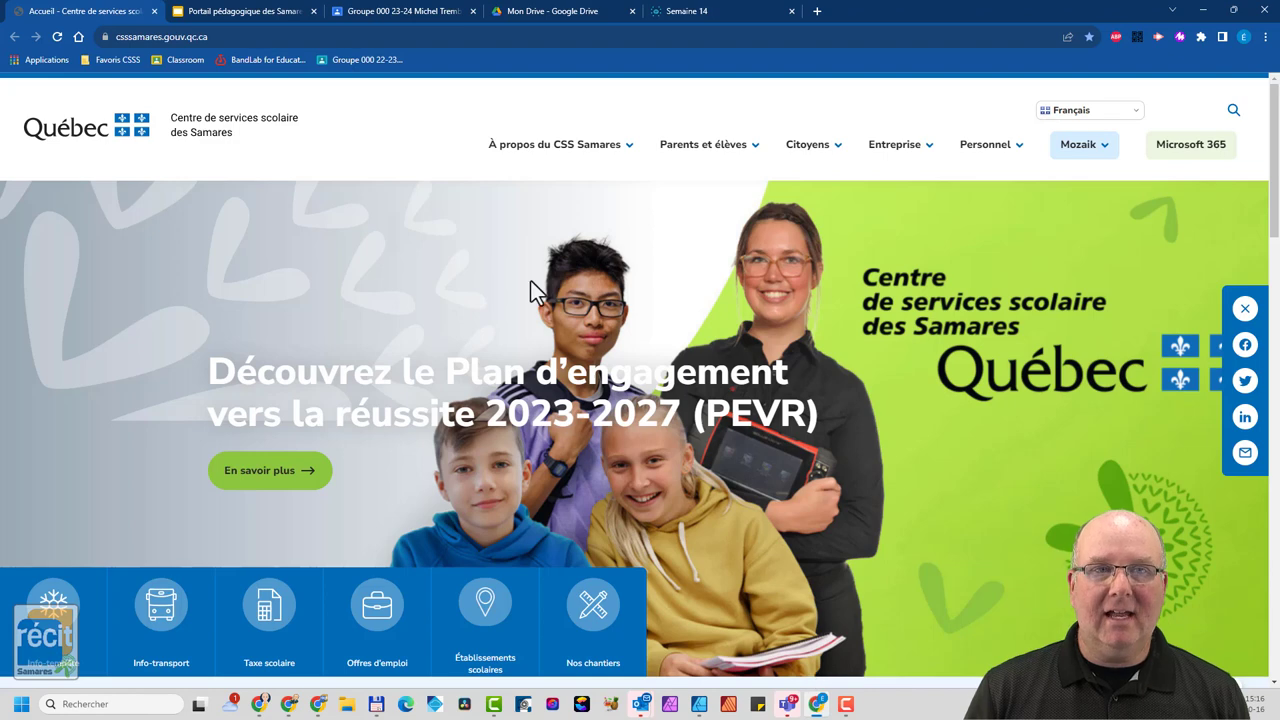
{"action": "left_click", "coordinate": [378, 11]}
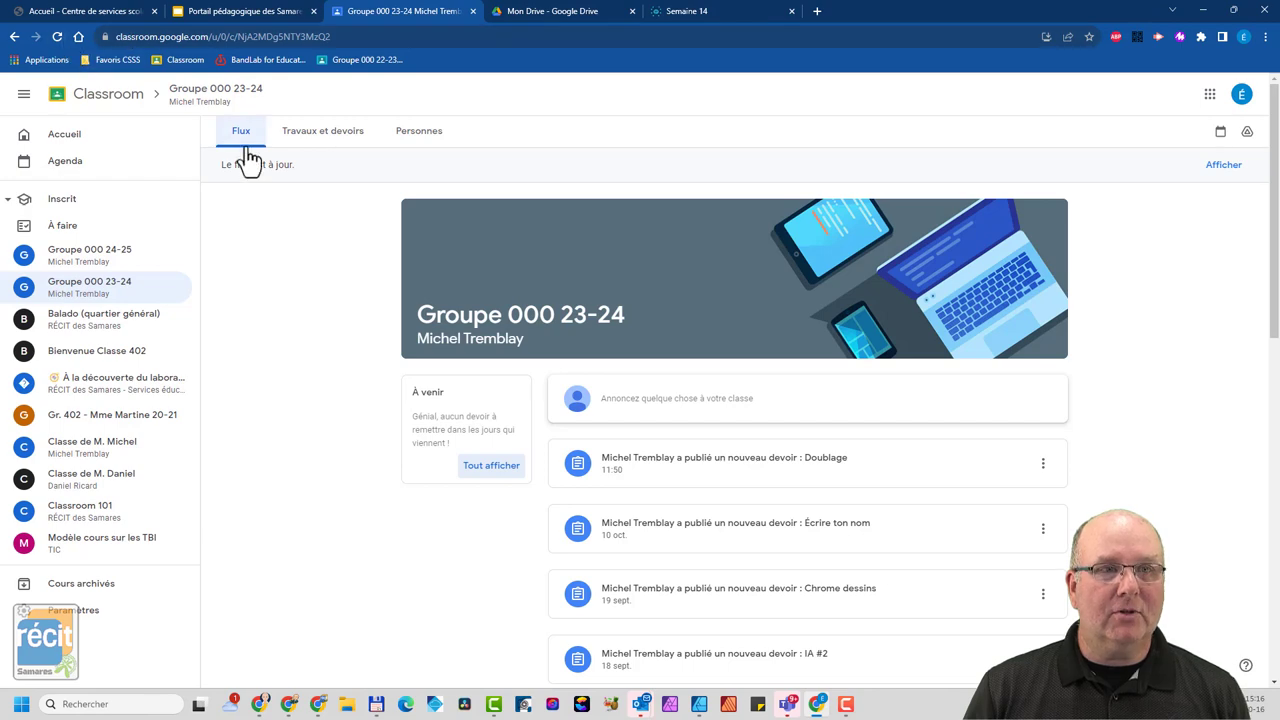
{"action": "left_click", "coordinate": [57, 36]}
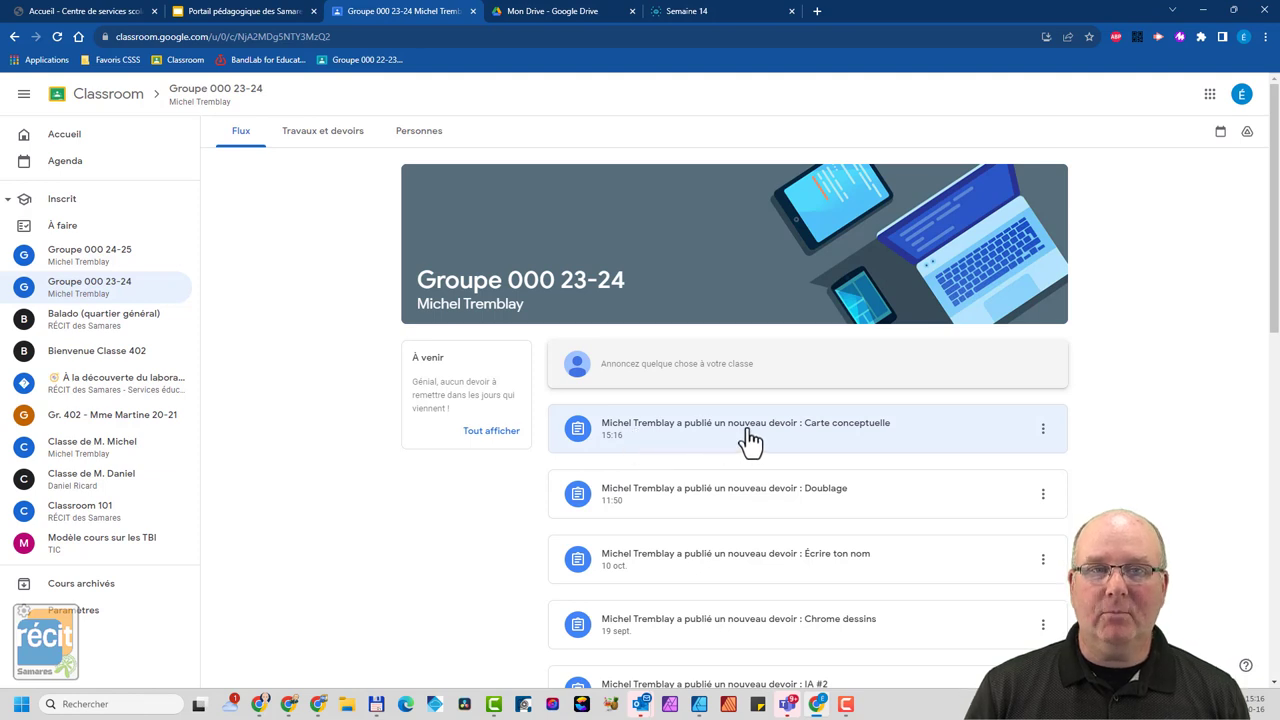
{"action": "left_click", "coordinate": [832, 442]}
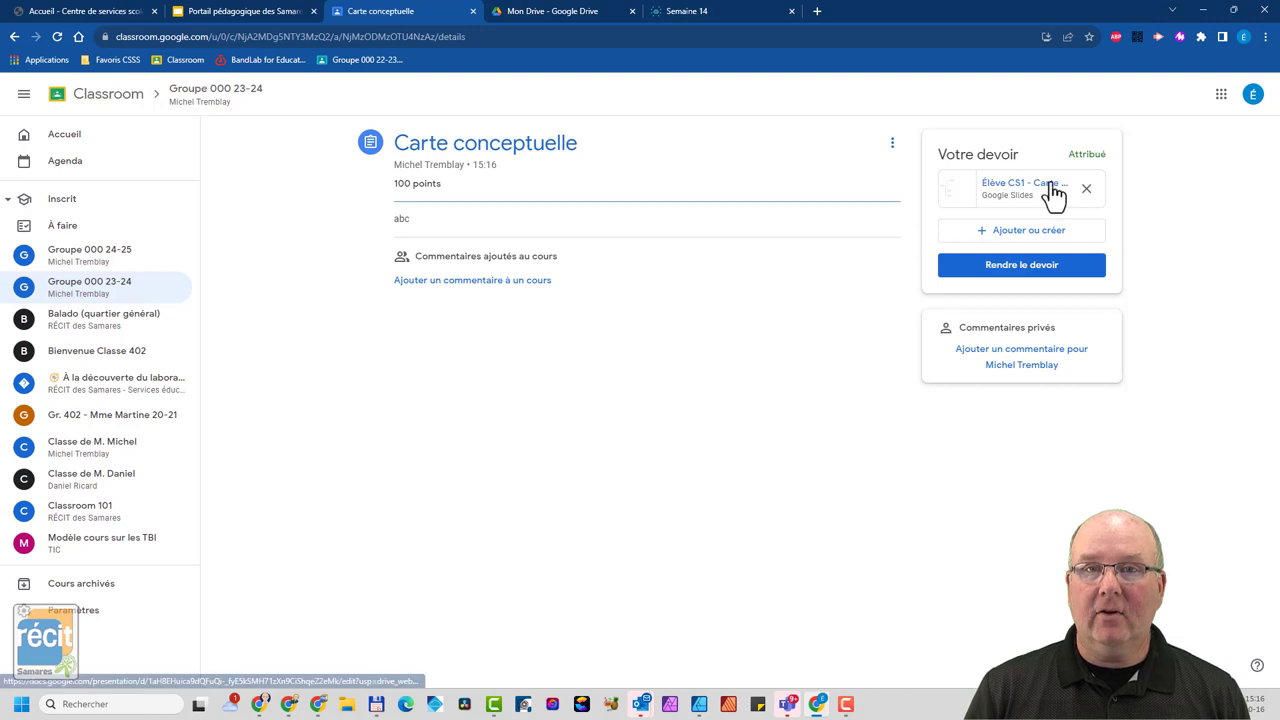
Open the student's slide copy, add a '?' box right of the upper box, and connect them with an elbow connector.
{"action": "left_click", "coordinate": [1025, 184]}
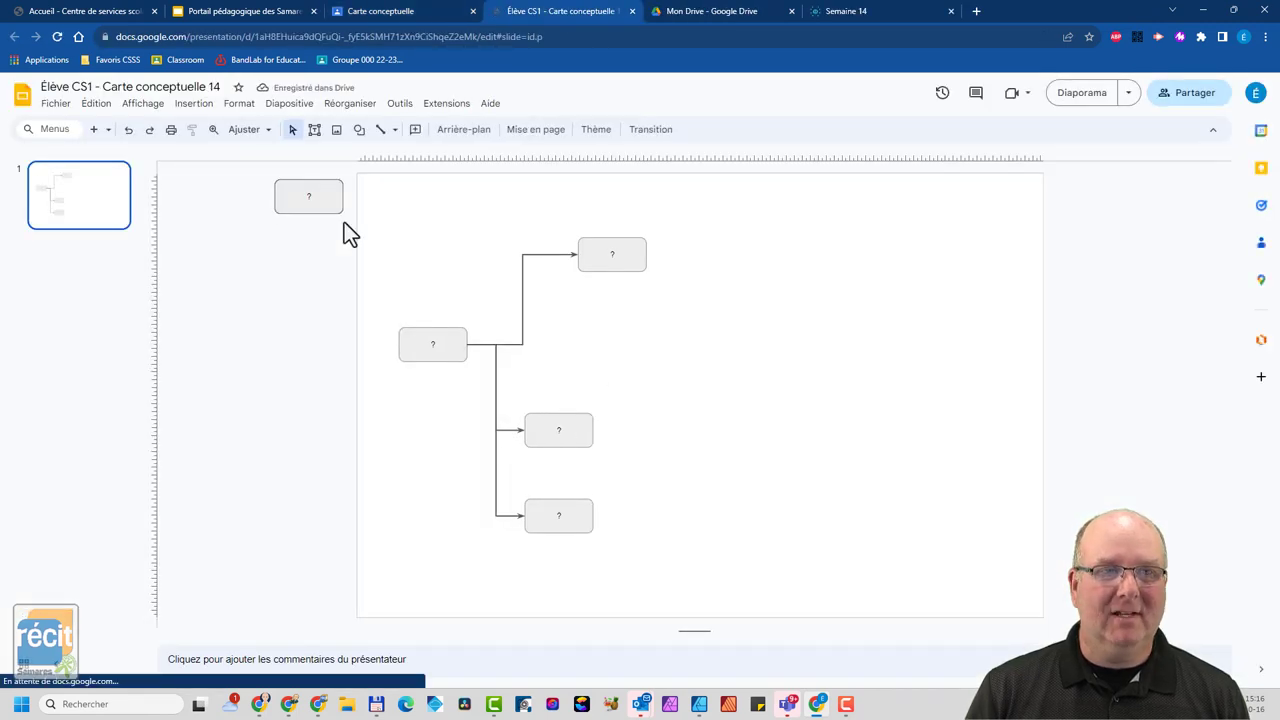
{"action": "mouse_move", "coordinate": [323, 200]}
{"action": "left_mouse_down"}
{"action": "mouse_move", "coordinate": [748, 329]}
{"action": "mouse_move", "coordinate": [763, 254]}
{"action": "left_mouse_up"}
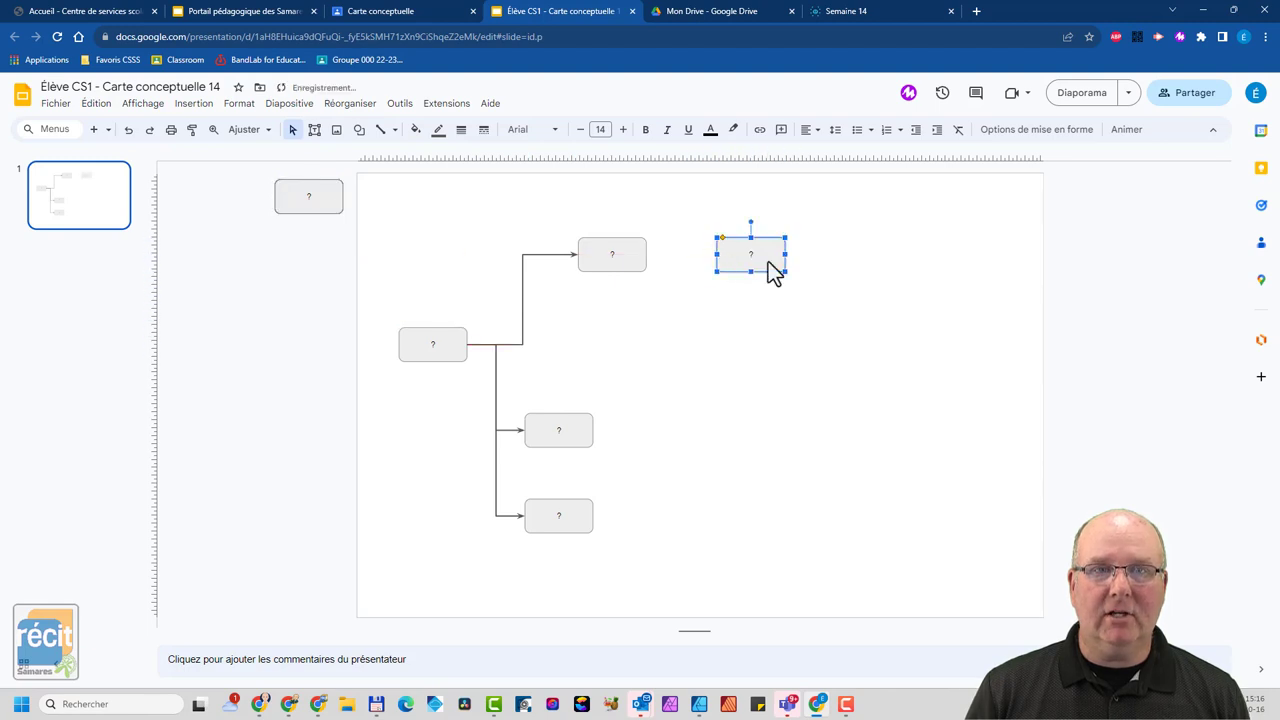
{"action": "left_click", "coordinate": [545, 254]}
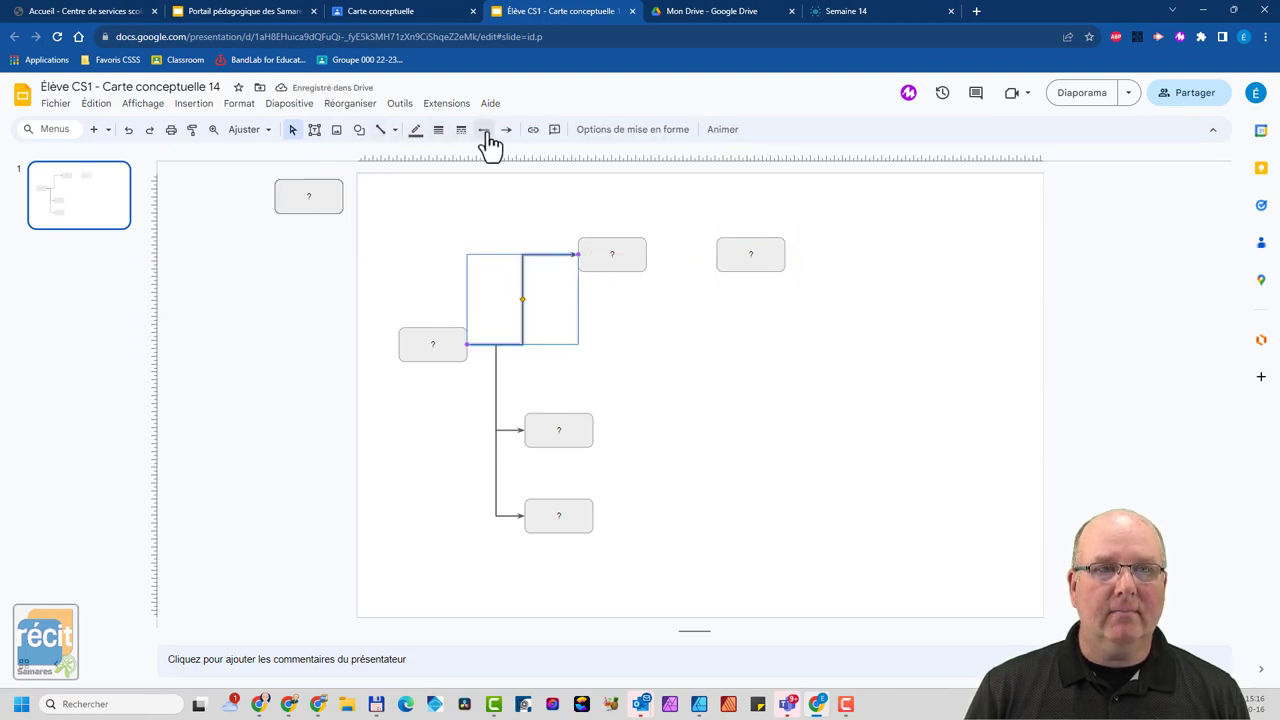
{"action": "left_click", "coordinate": [395, 131]}
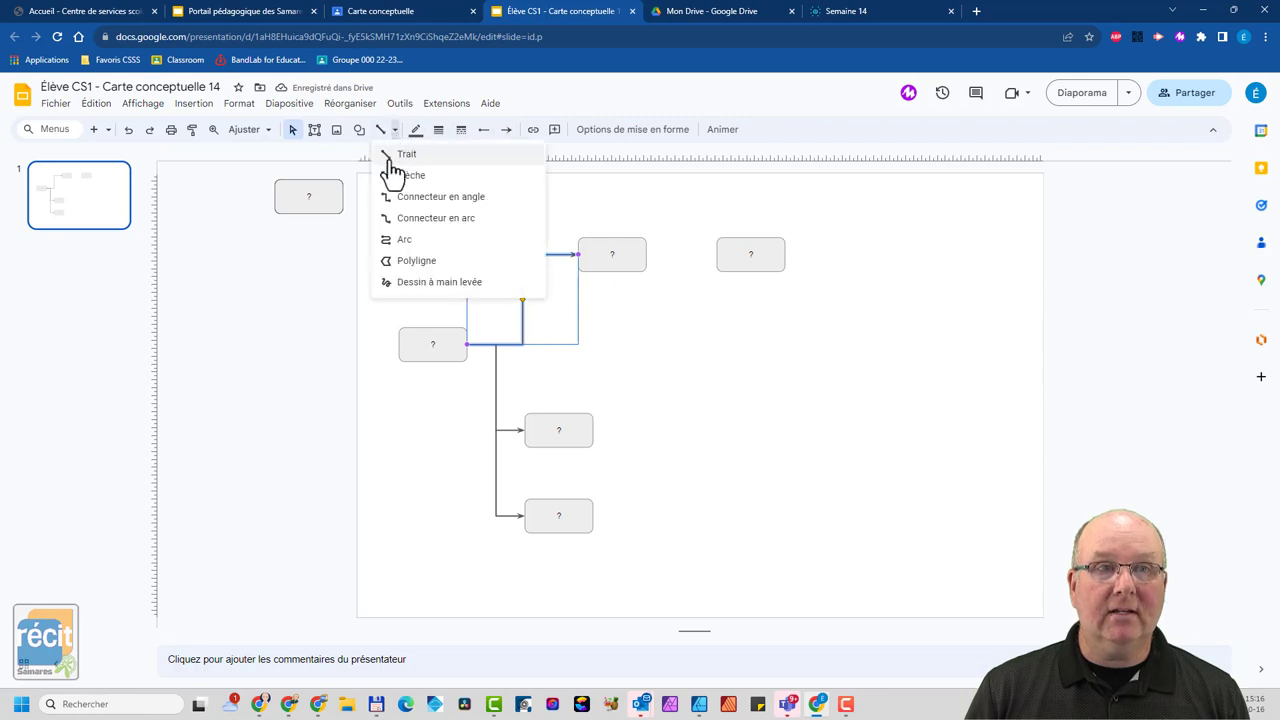
{"action": "left_click", "coordinate": [420, 195]}
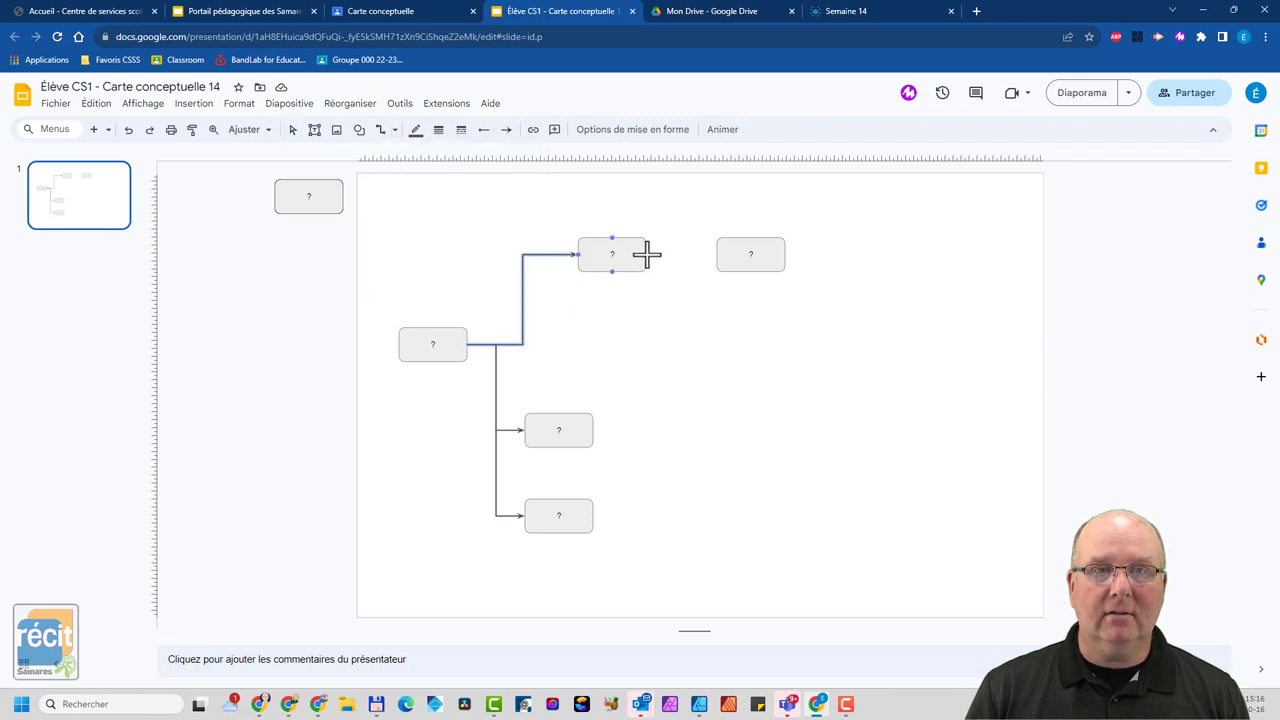
{"action": "left_click_drag", "start_coordinate": [647, 255], "coordinate": [733, 253]}
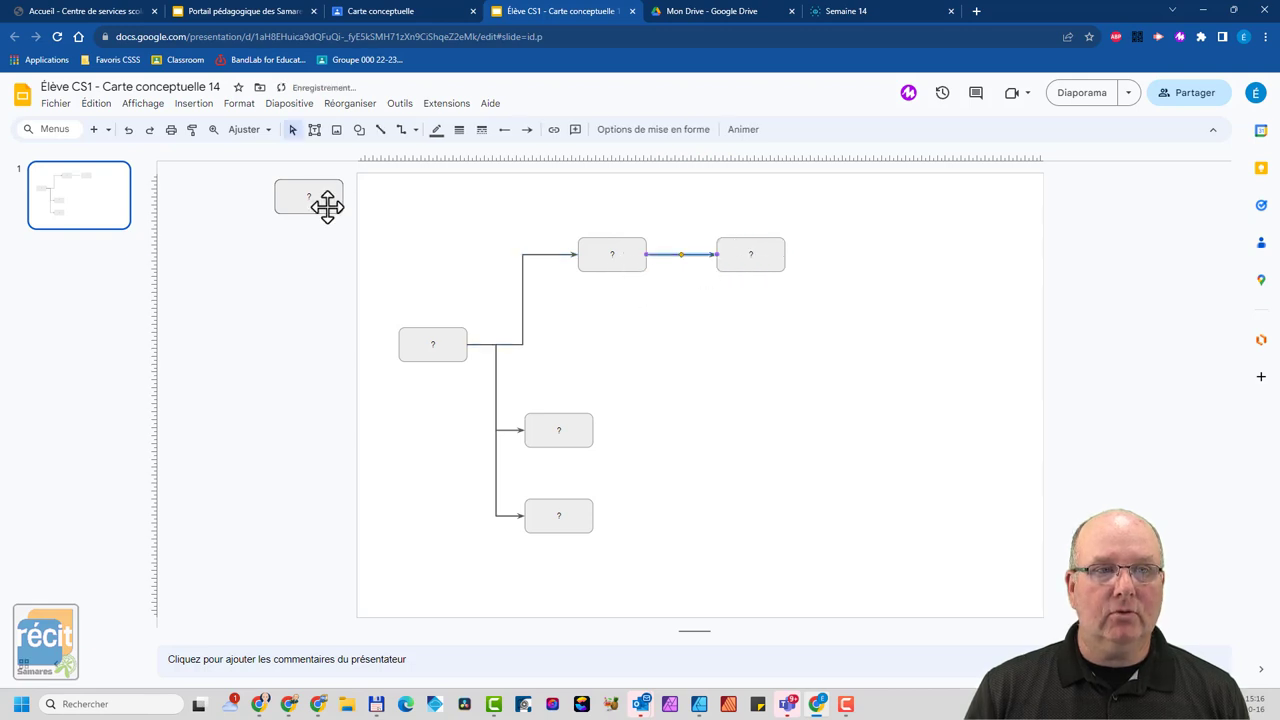
Add a second '?' box below the new one and link the upper middle box to it with an elbow connector.
{"action": "mouse_move", "coordinate": [323, 204]}
{"action": "left_mouse_down"}
{"action": "mouse_move", "coordinate": [783, 342]}
{"action": "mouse_move", "coordinate": [765, 342]}
{"action": "left_mouse_up"}
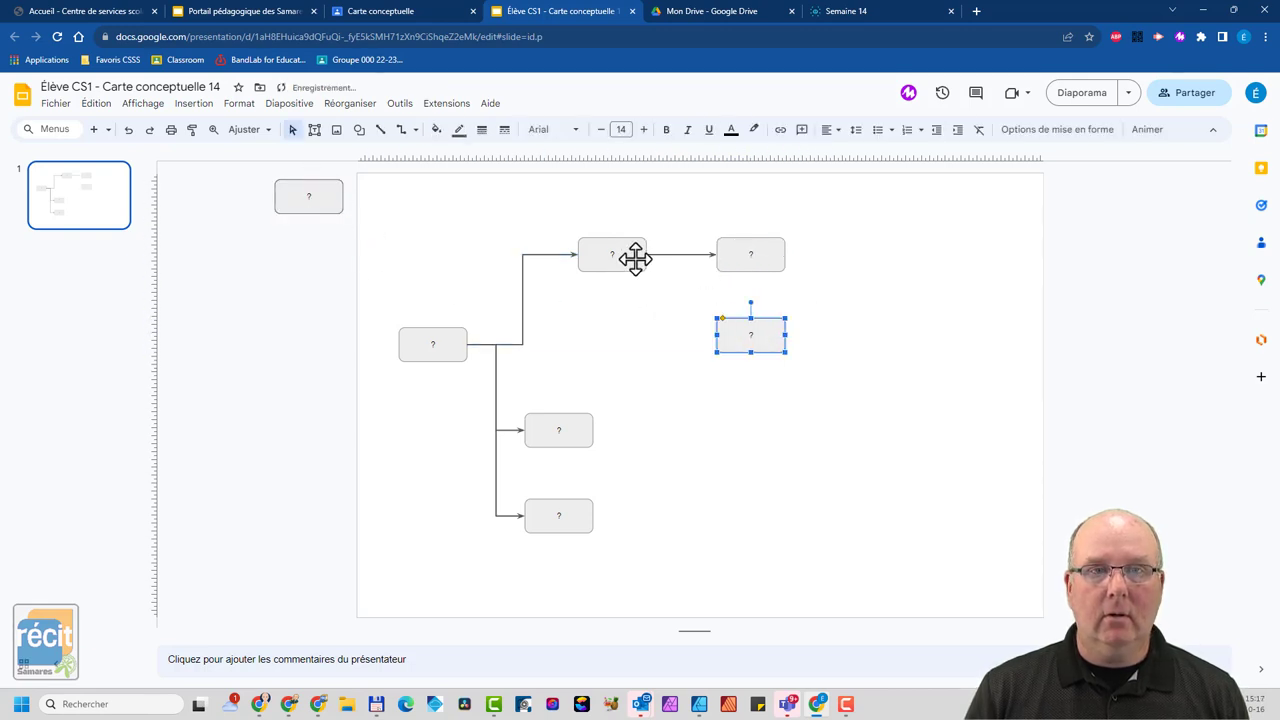
{"action": "left_click", "coordinate": [653, 256]}
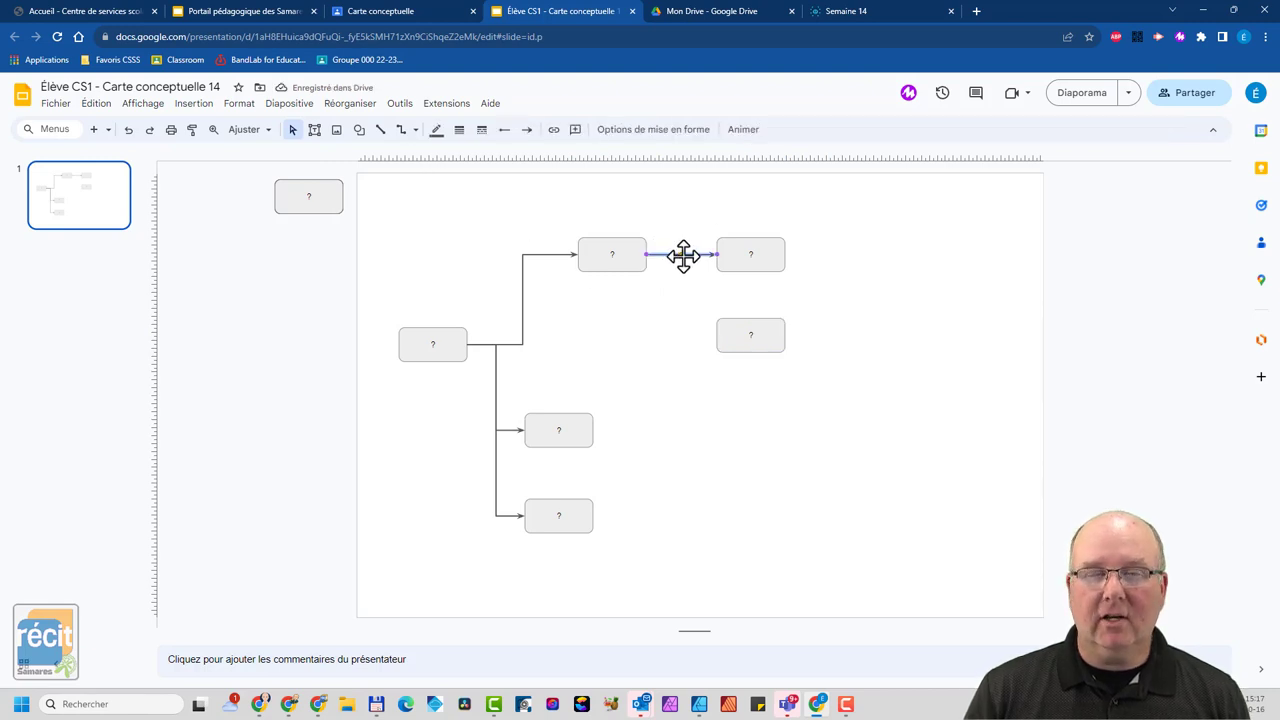
{"action": "left_click", "coordinate": [401, 133]}
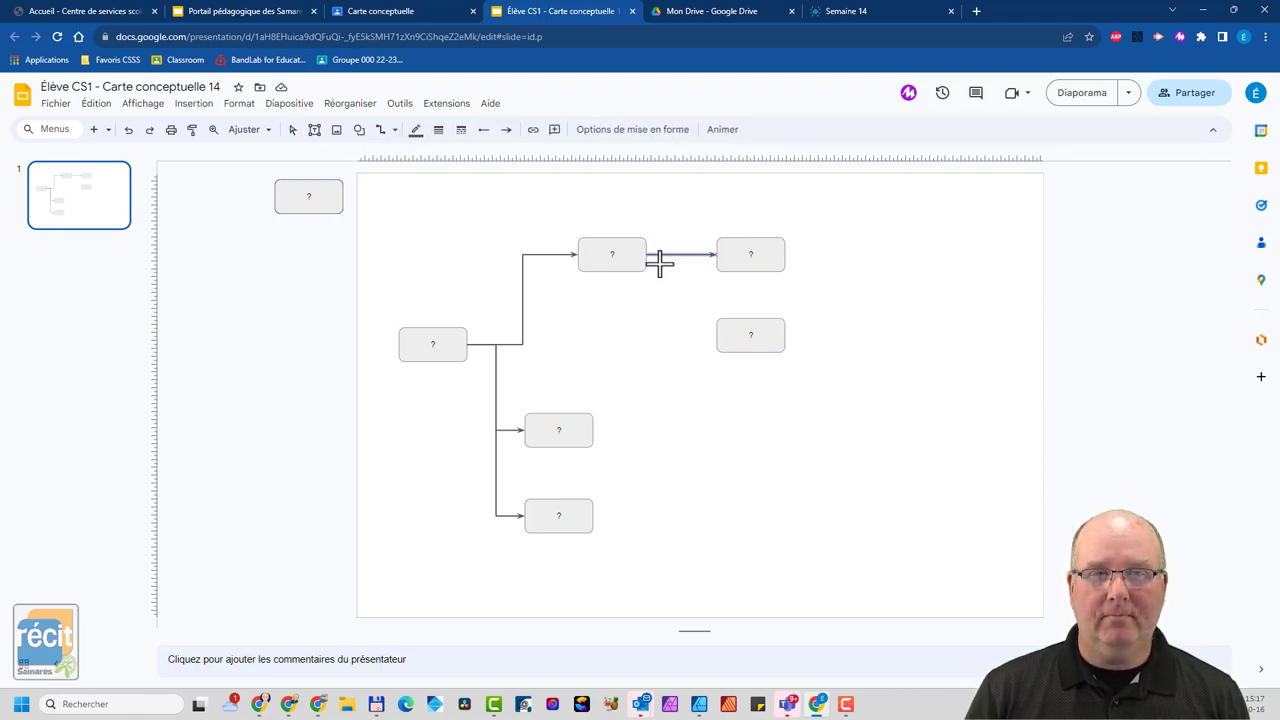
{"action": "left_click_drag", "start_coordinate": [646, 256], "coordinate": [716, 335]}
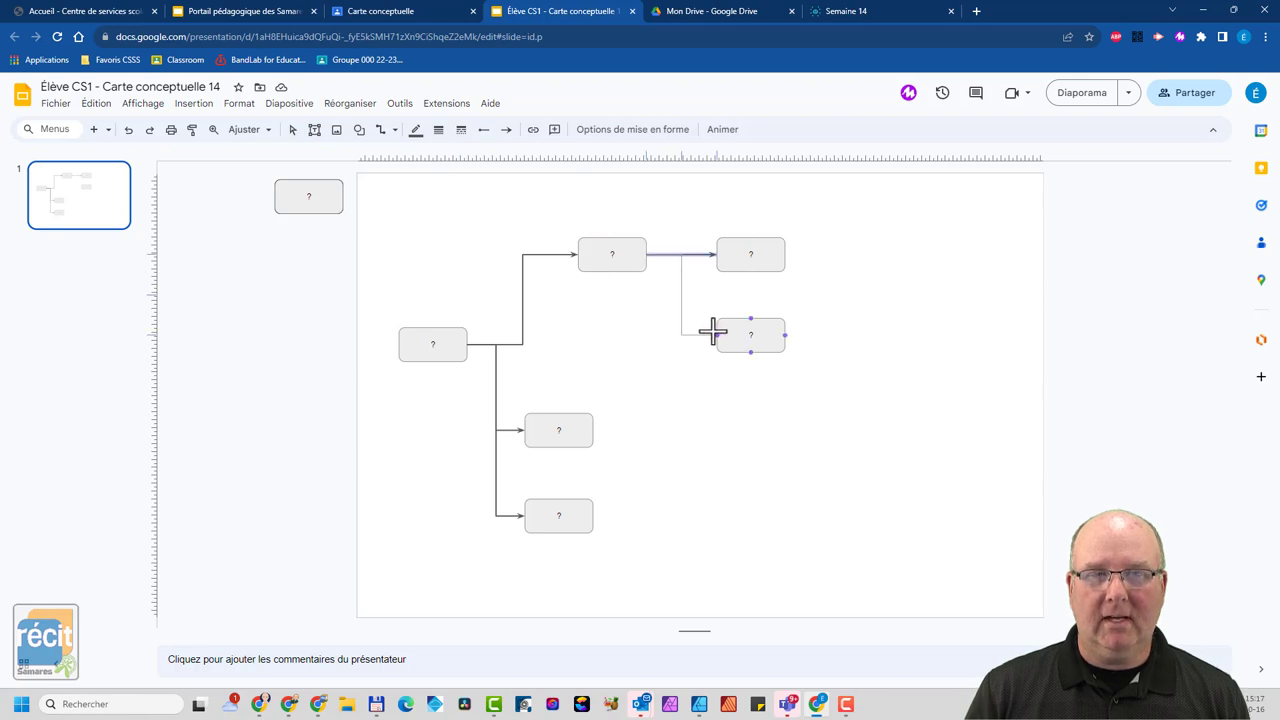
{"action": "left_click", "coordinate": [757, 398]}
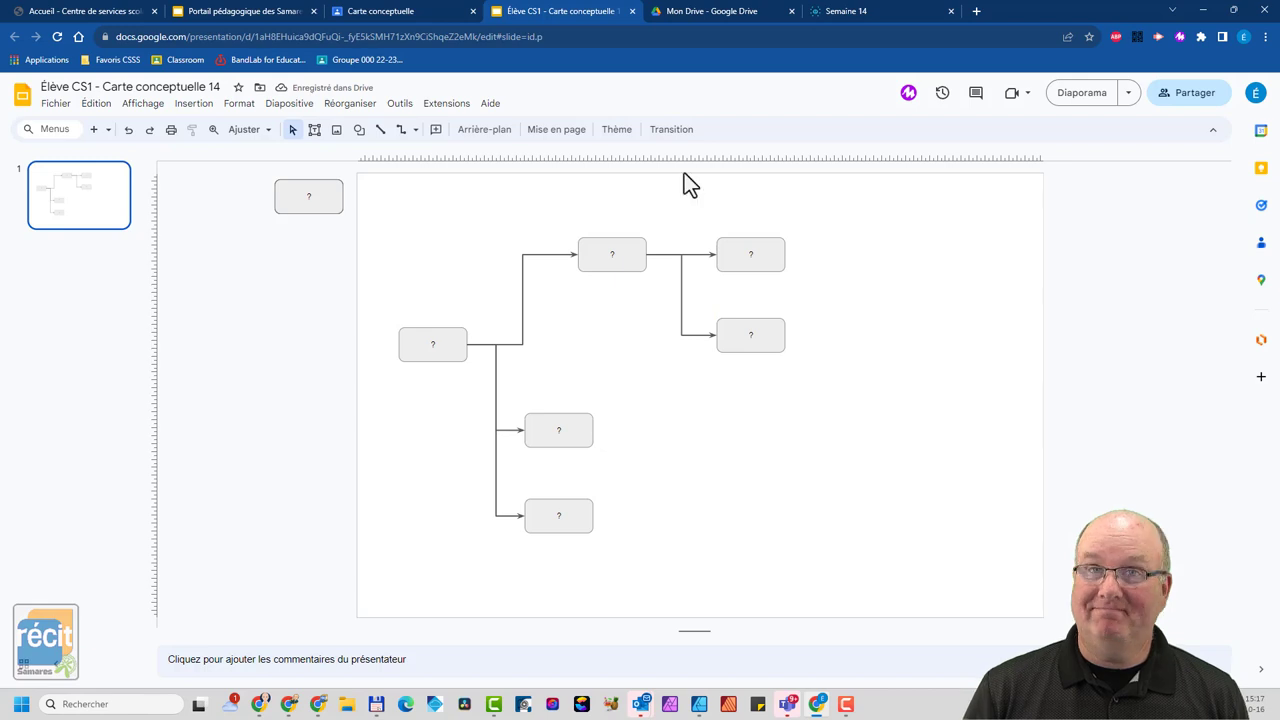
Close the slides, hand in Carte conceptuelle as the student with Rendre le devoir, and return to the teacher's window.
{"action": "left_click", "coordinate": [632, 12]}
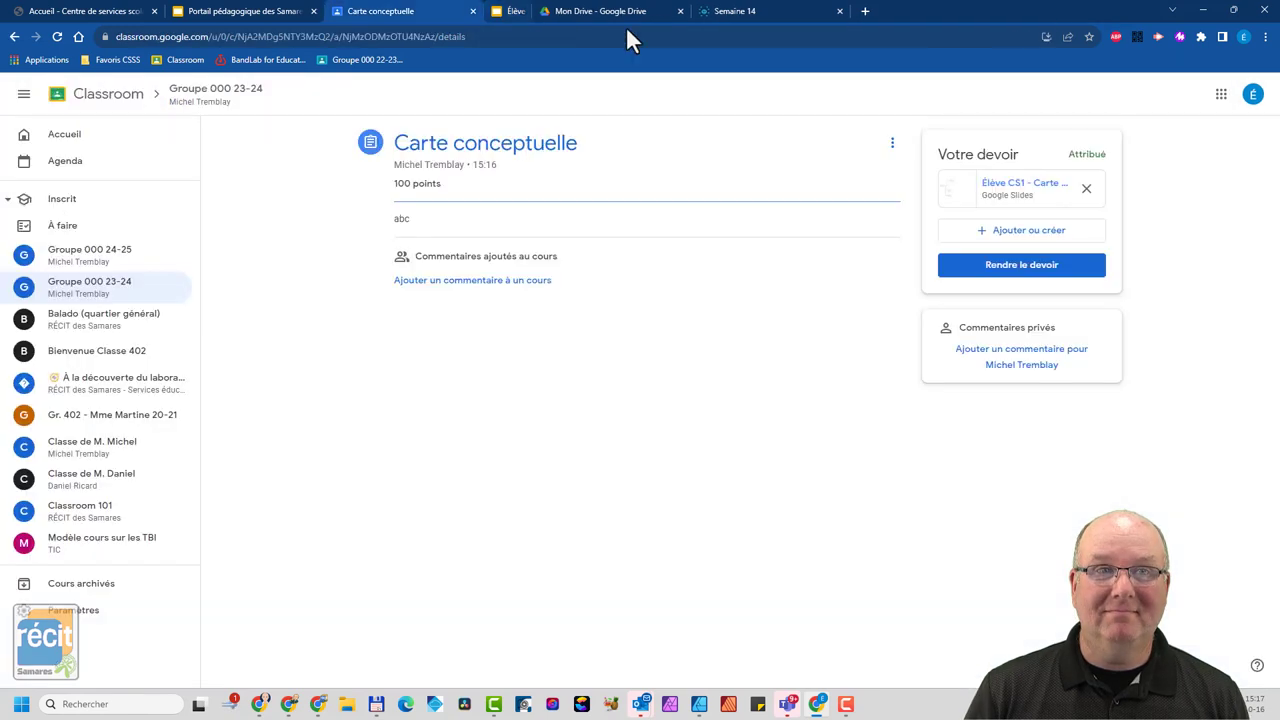
{"action": "left_click", "coordinate": [968, 276]}
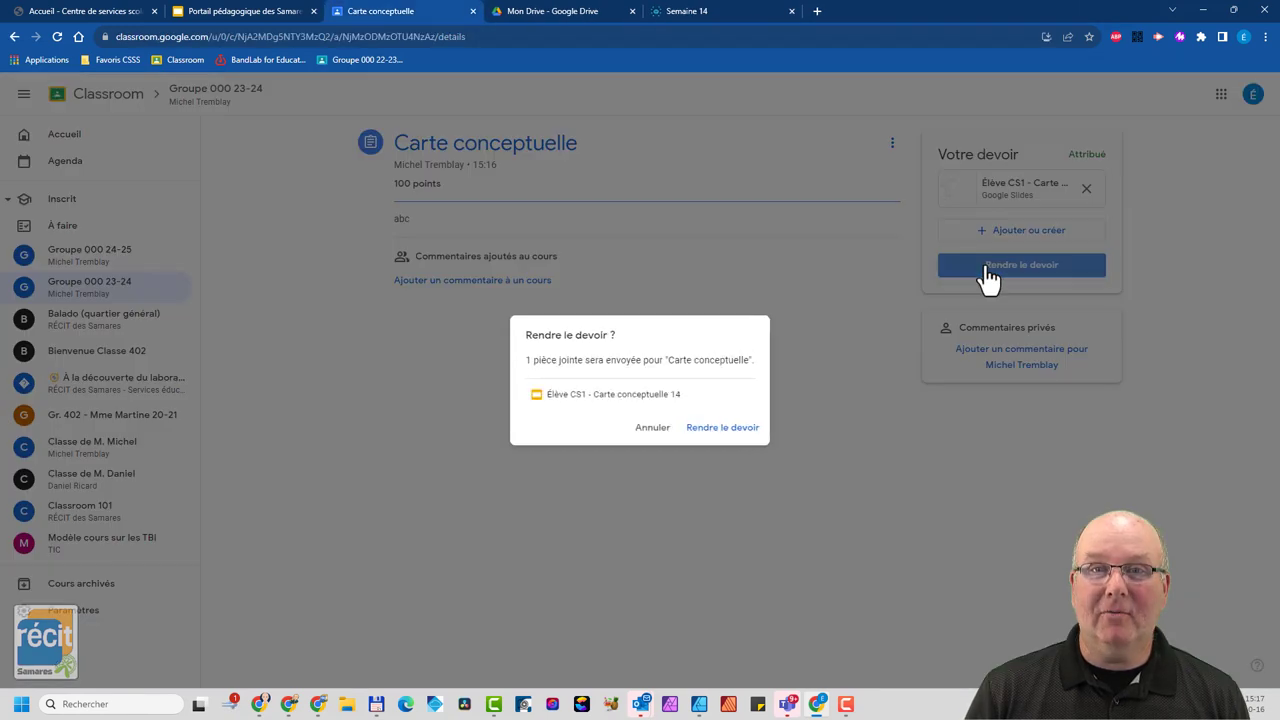
{"action": "left_click", "coordinate": [743, 428]}
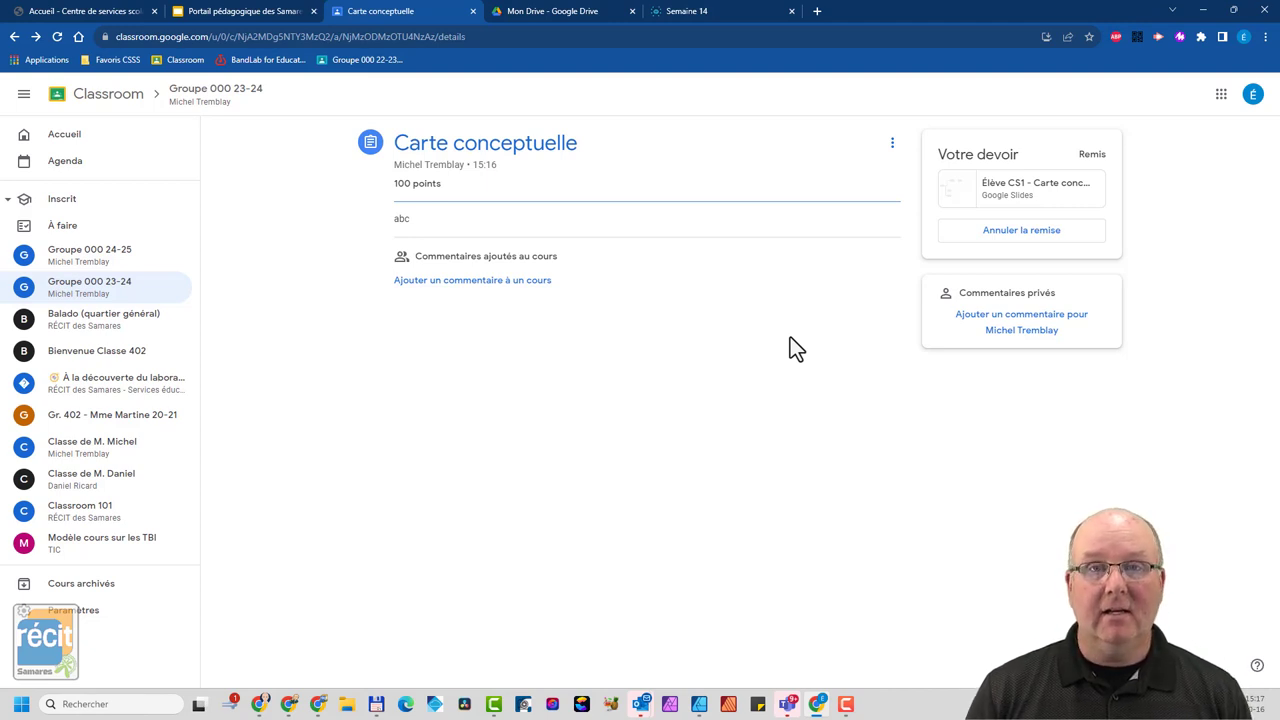
{"action": "left_click", "coordinate": [1203, 10]}
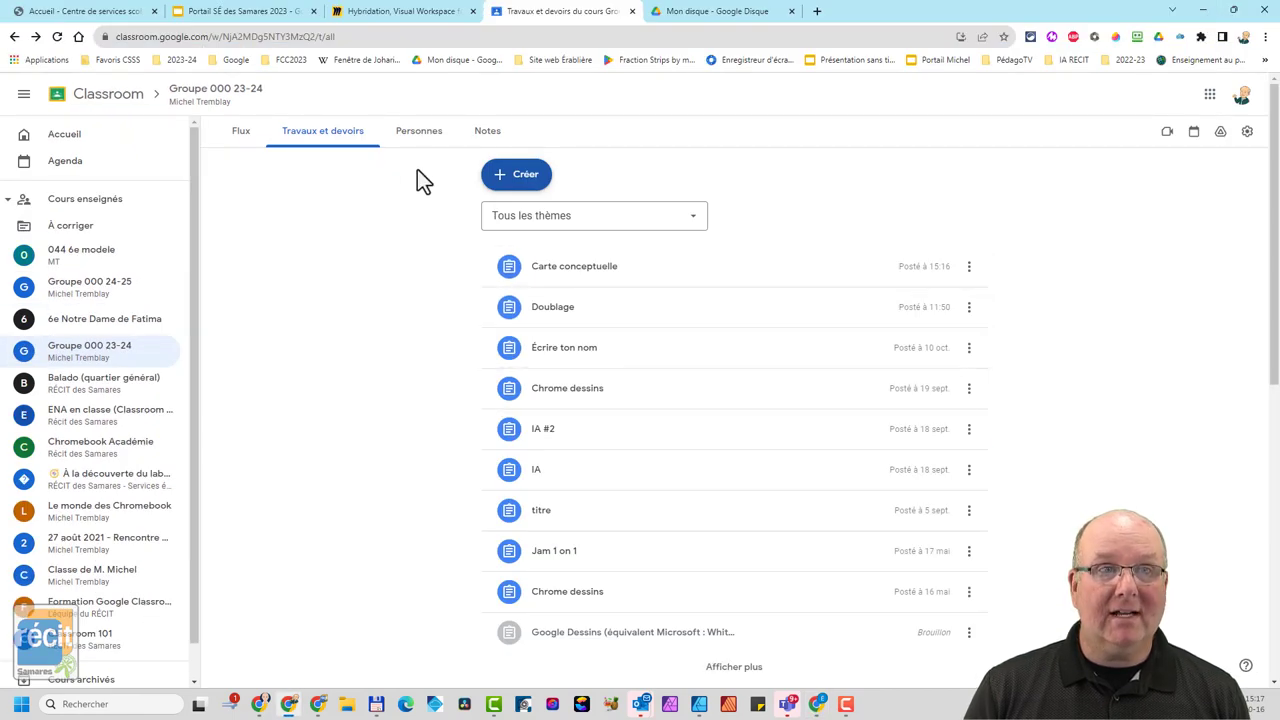
From Travaux et devoirs, expand Carte conceptuelle and open the student's submitted concept map for grading.
{"action": "left_click", "coordinate": [200, 98]}
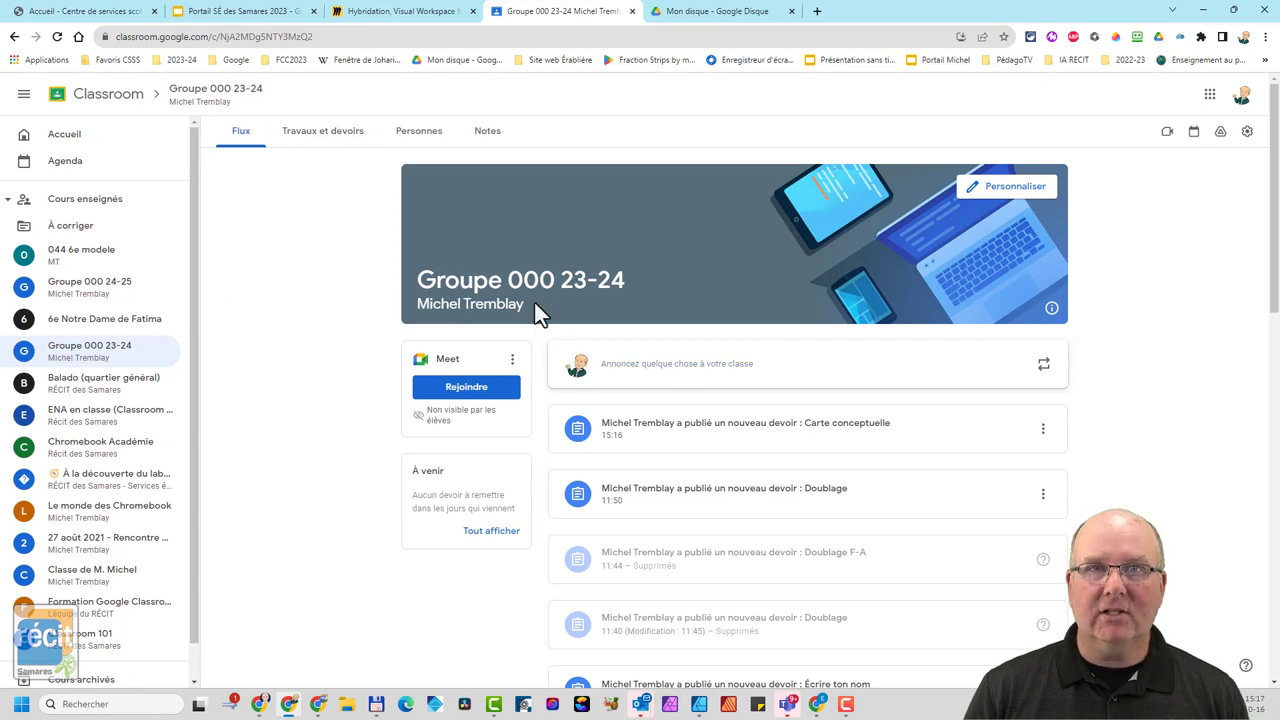
{"action": "left_click", "coordinate": [336, 131]}
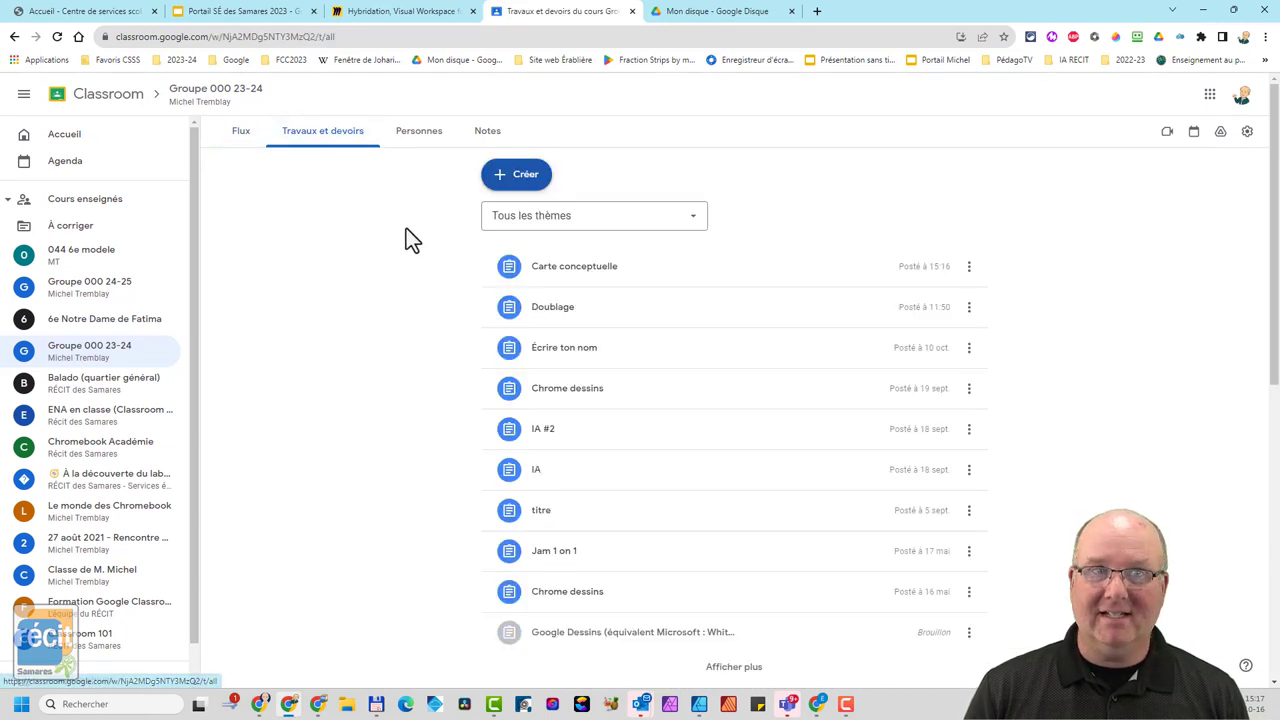
{"action": "left_click", "coordinate": [578, 268]}
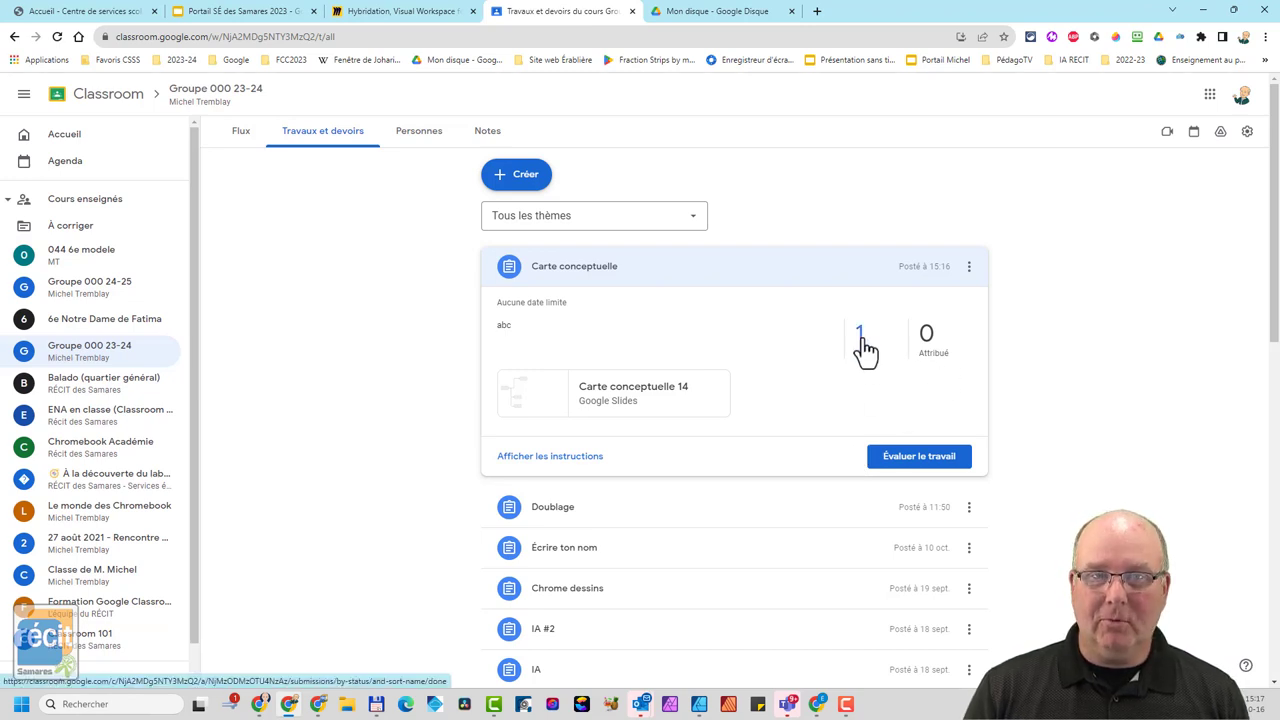
{"action": "left_click", "coordinate": [906, 460]}
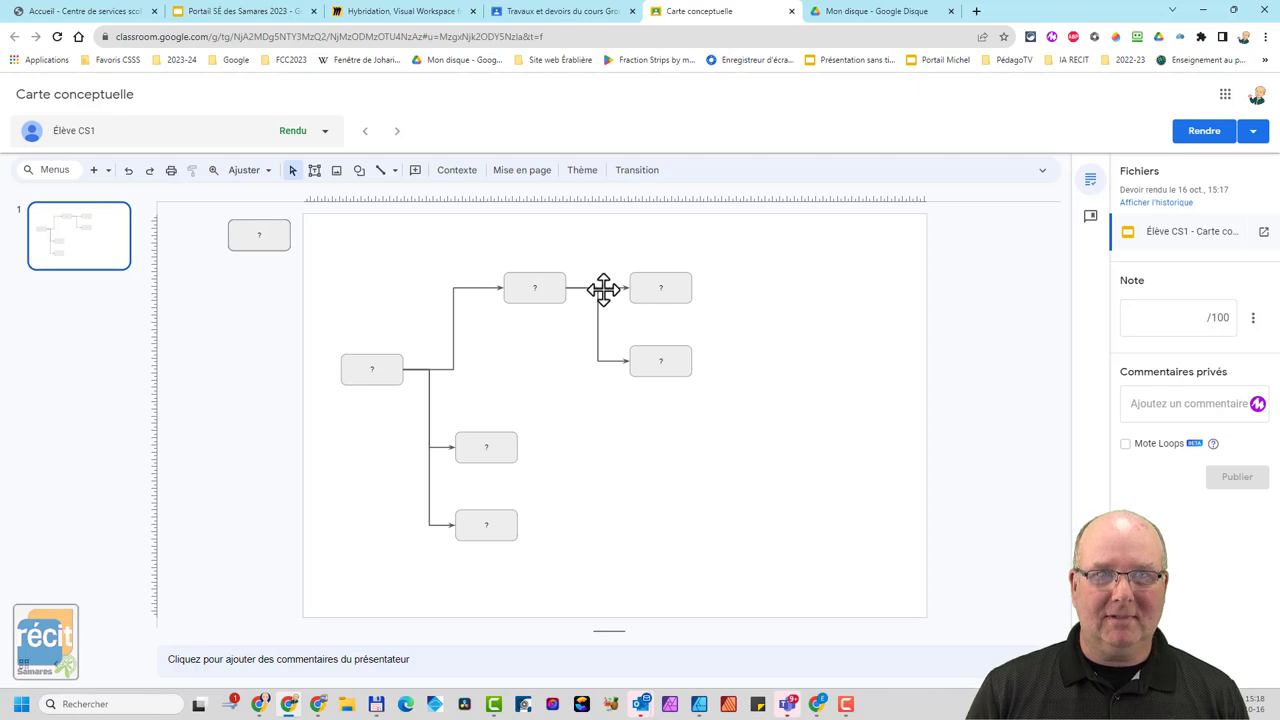
{"action": "left_click", "coordinate": [1042, 172]}
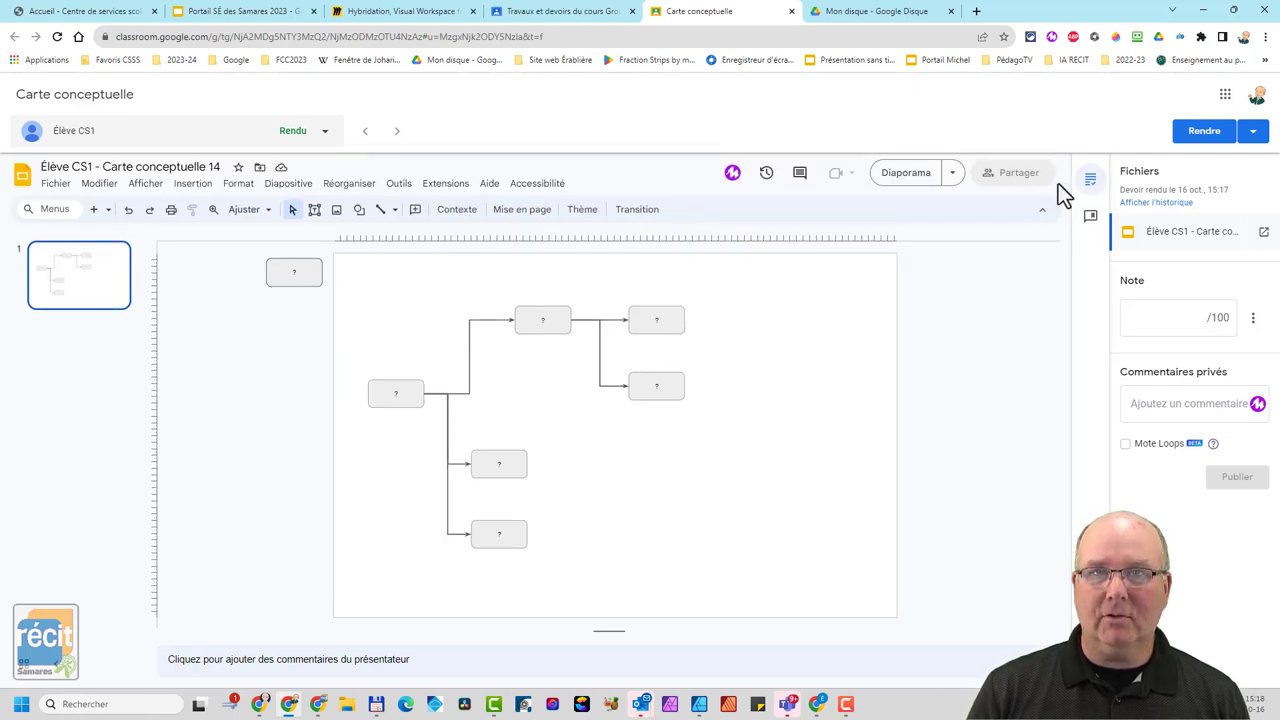